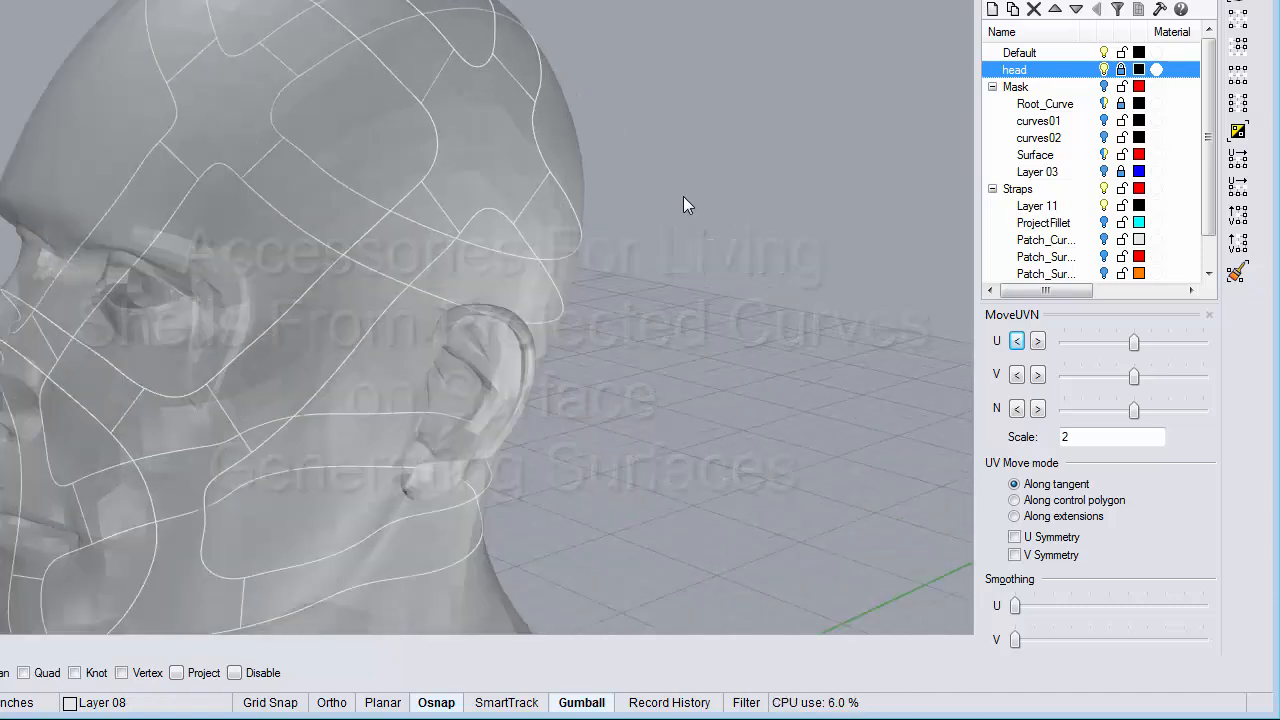
# Hide the head layer so only the projected strap curves remain displayed.
pyautogui.moveTo(678, 236); pyautogui.dragTo(695, 258, button='right')
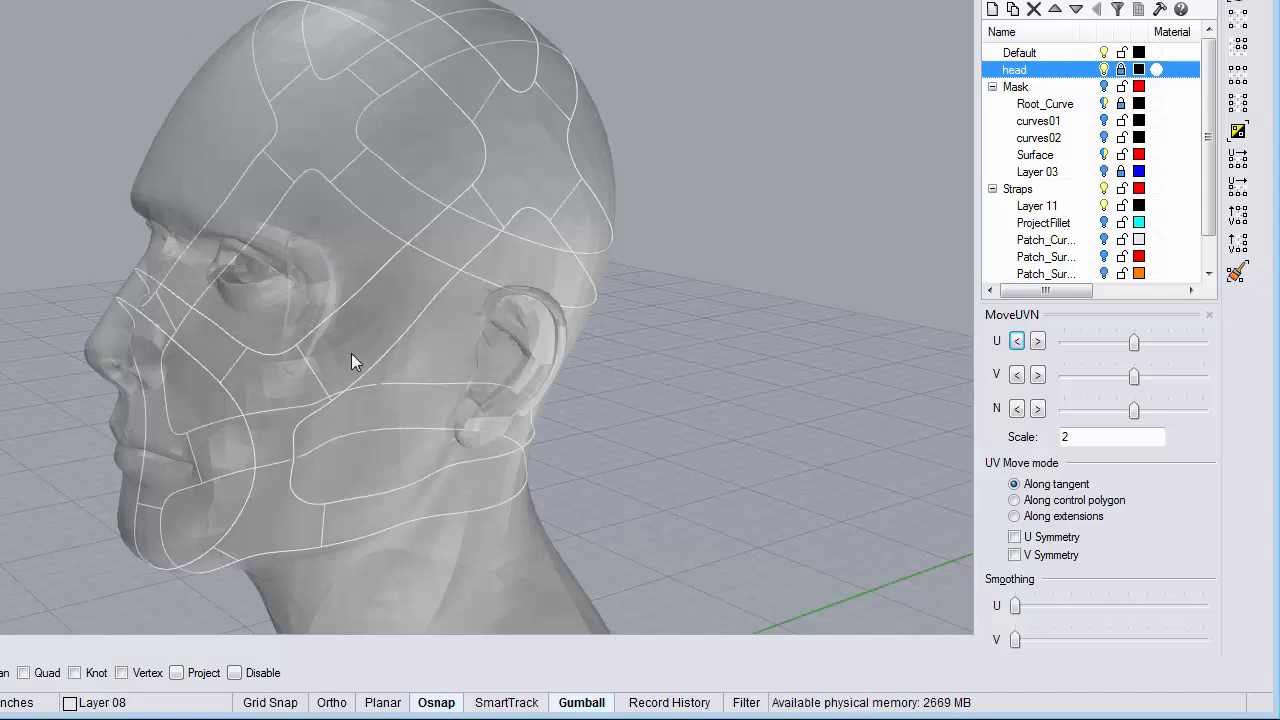
pyautogui.moveTo(305, 264); pyautogui.dragTo(345, 258, button='right')
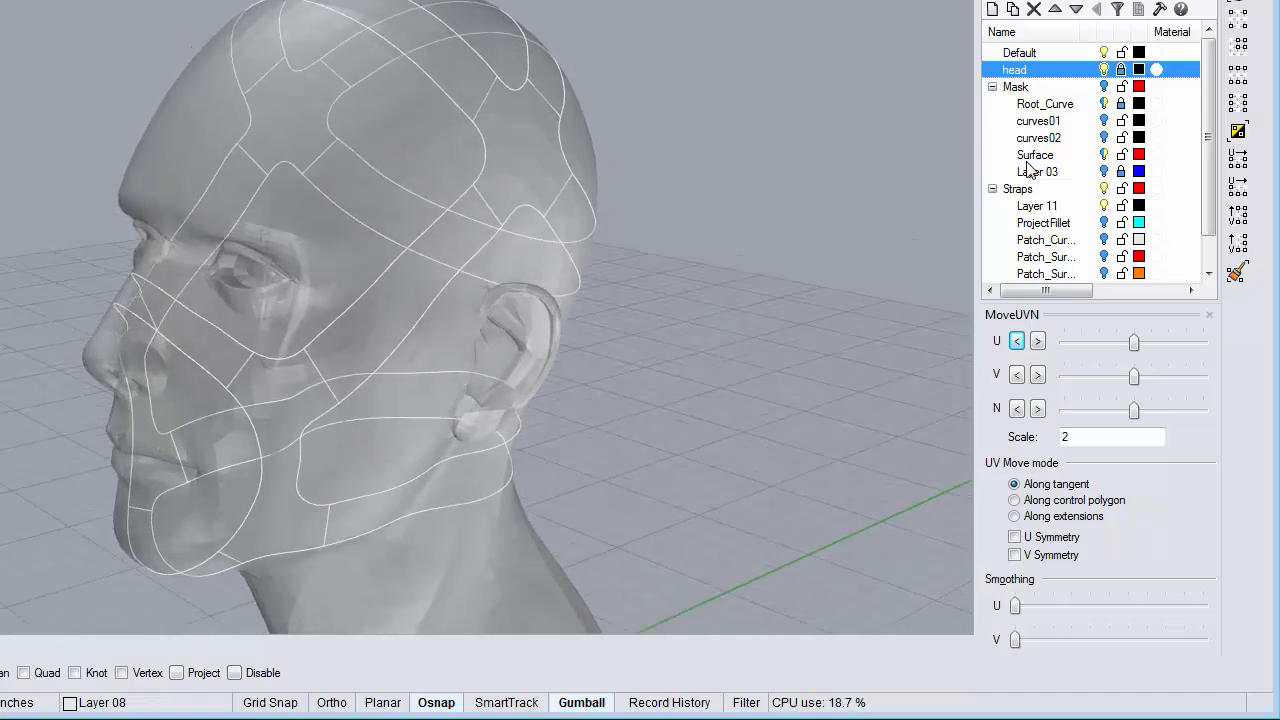
pyautogui.click(1104, 69)
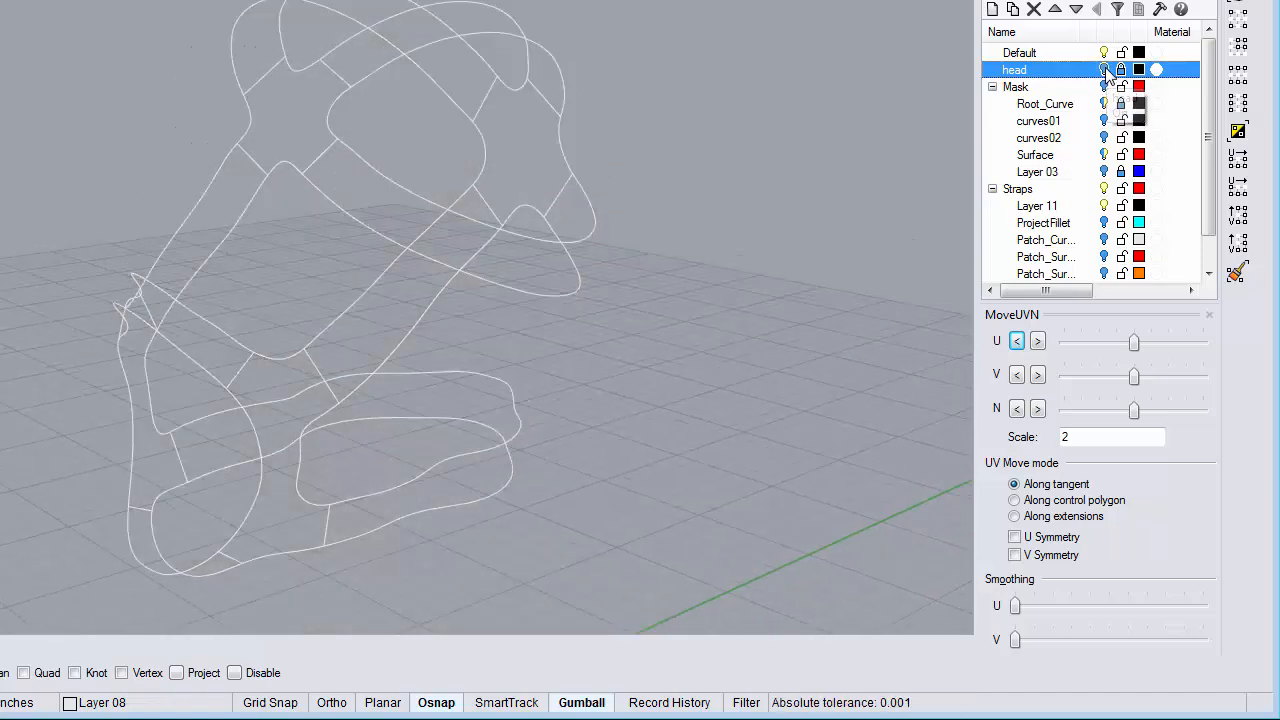
pyautogui.moveTo(786, 191); pyautogui.dragTo(628, 205, button='right')
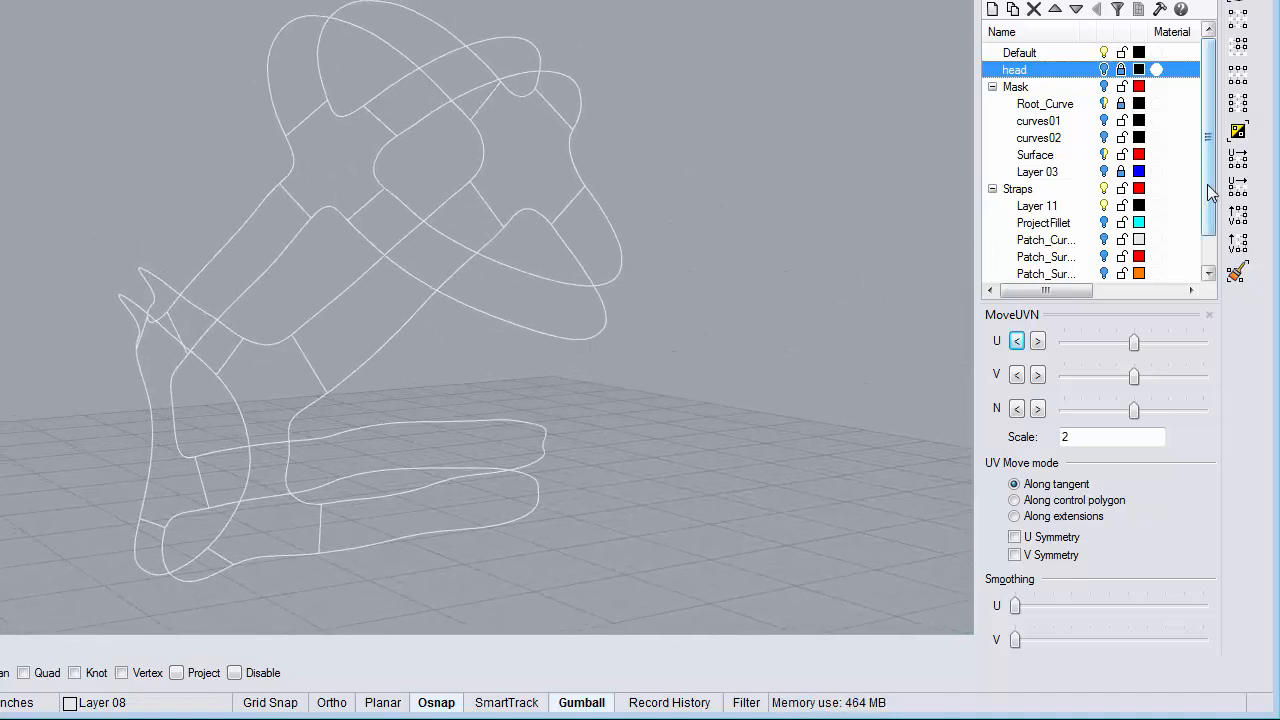
# Add a new blue layer below Layer 08 and make it the current layer.
pyautogui.scroll(-1, 1210, 255)
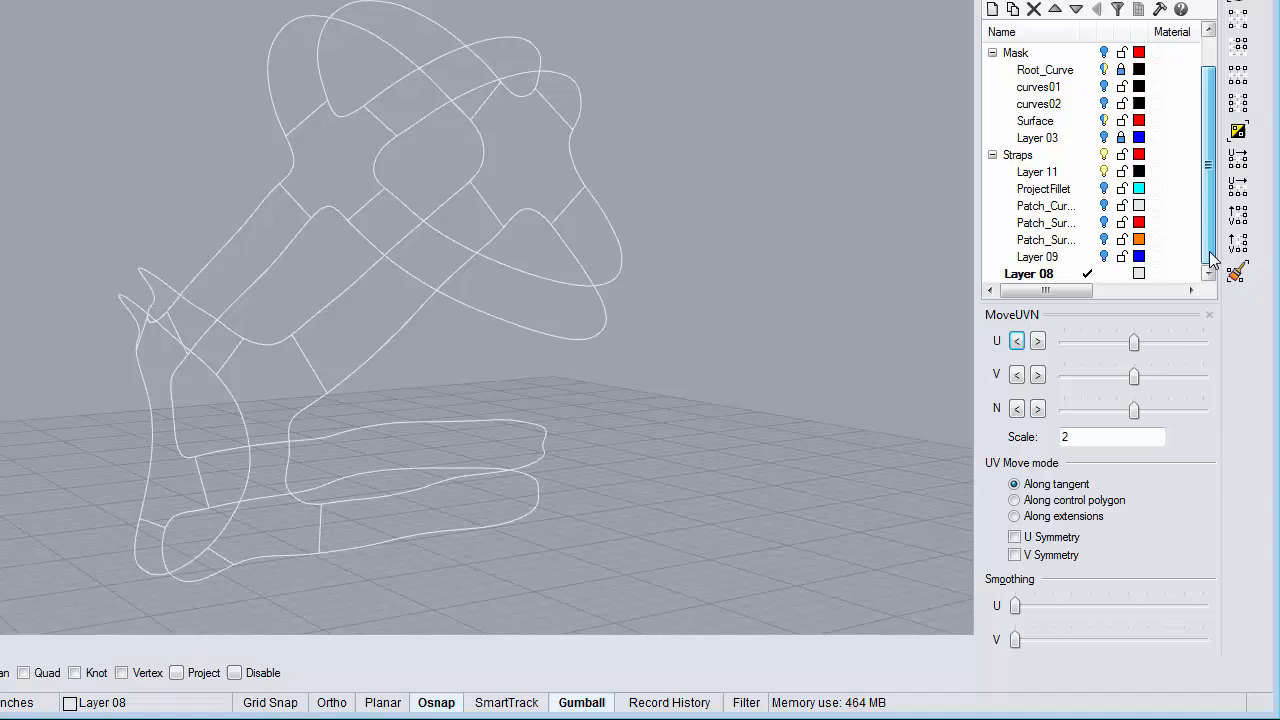
pyautogui.click(1030, 274)
pyautogui.click(992, 9)
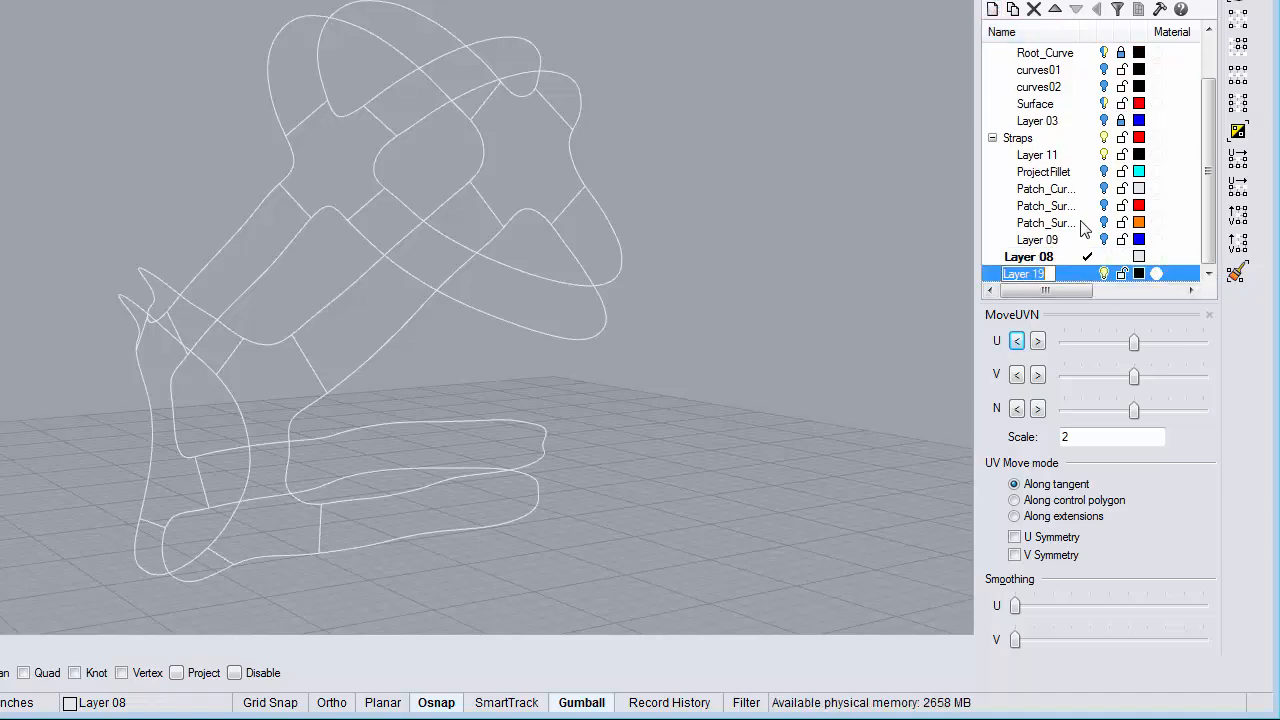
pyautogui.click(1086, 274)
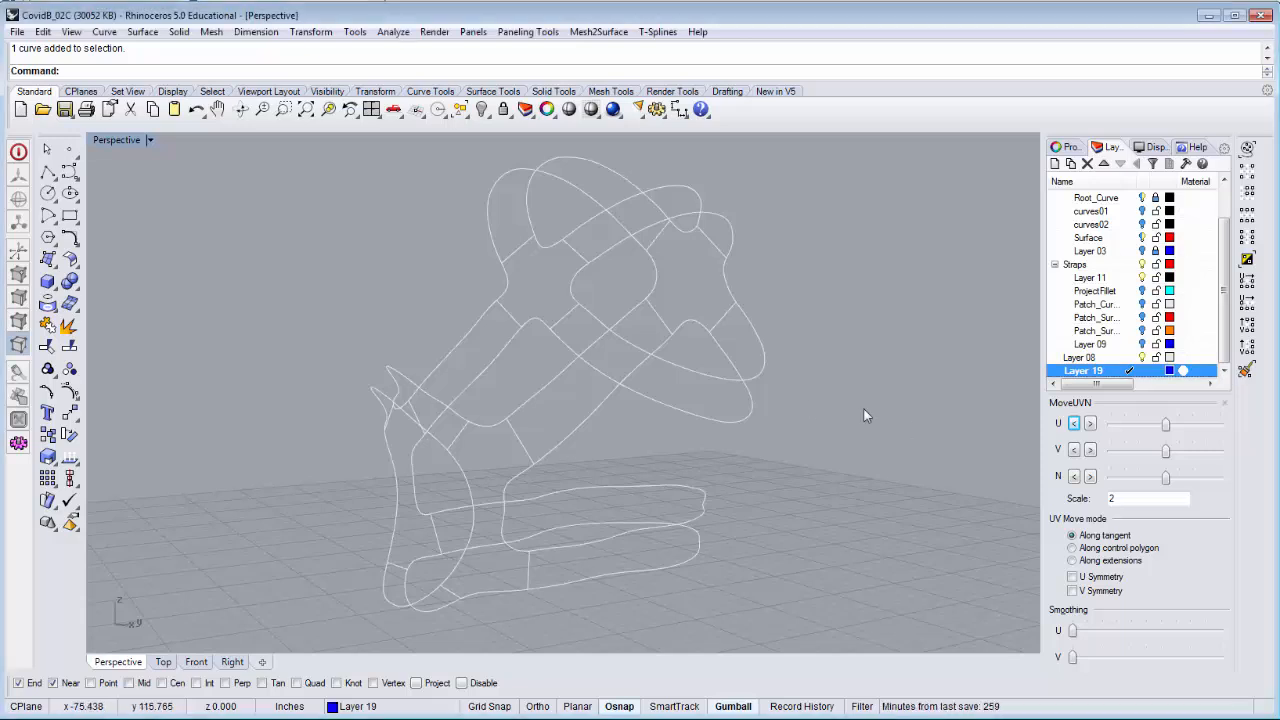
# Patch the closed loop of boundary curves at the head's left cheek, using 20 U spans and 20 V spans, and preview it before accepting.
pyautogui.click(455, 445)
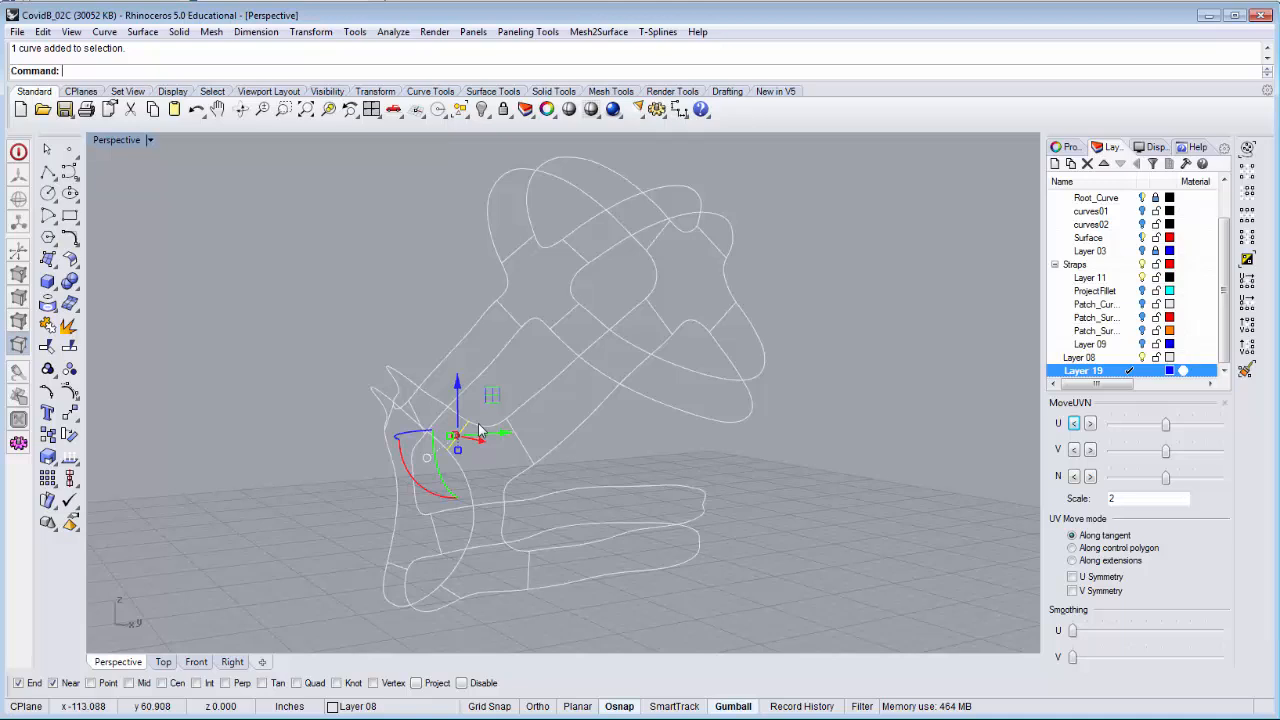
pyautogui.moveTo(479, 432); pyautogui.dragTo(499, 434)
pyautogui.keyDown('shift'); pyautogui.click(525, 452); pyautogui.keyUp('shift')
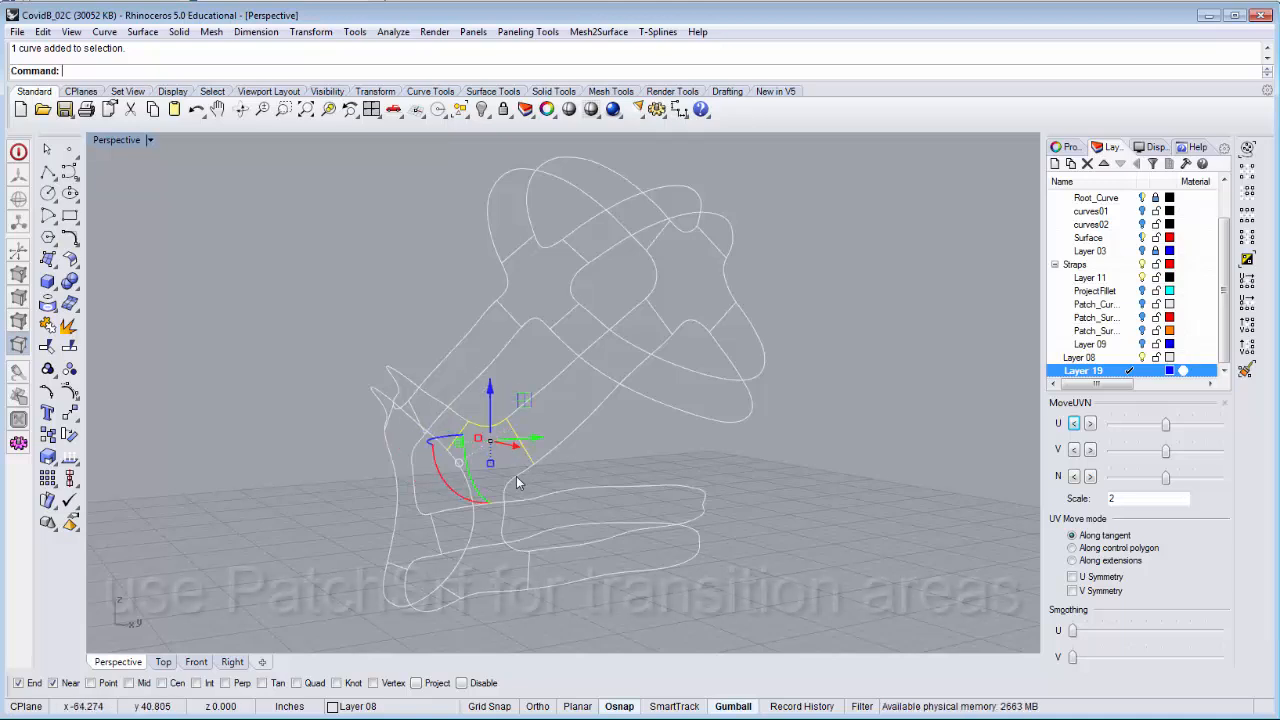
pyautogui.keyDown('shift'); pyautogui.click(512, 480); pyautogui.keyUp('shift')
pyautogui.keyDown('shift'); pyautogui.click(528, 574); pyautogui.keyUp('shift')
pyautogui.keyDown('shift'); pyautogui.click(510, 595); pyautogui.keyUp('shift')
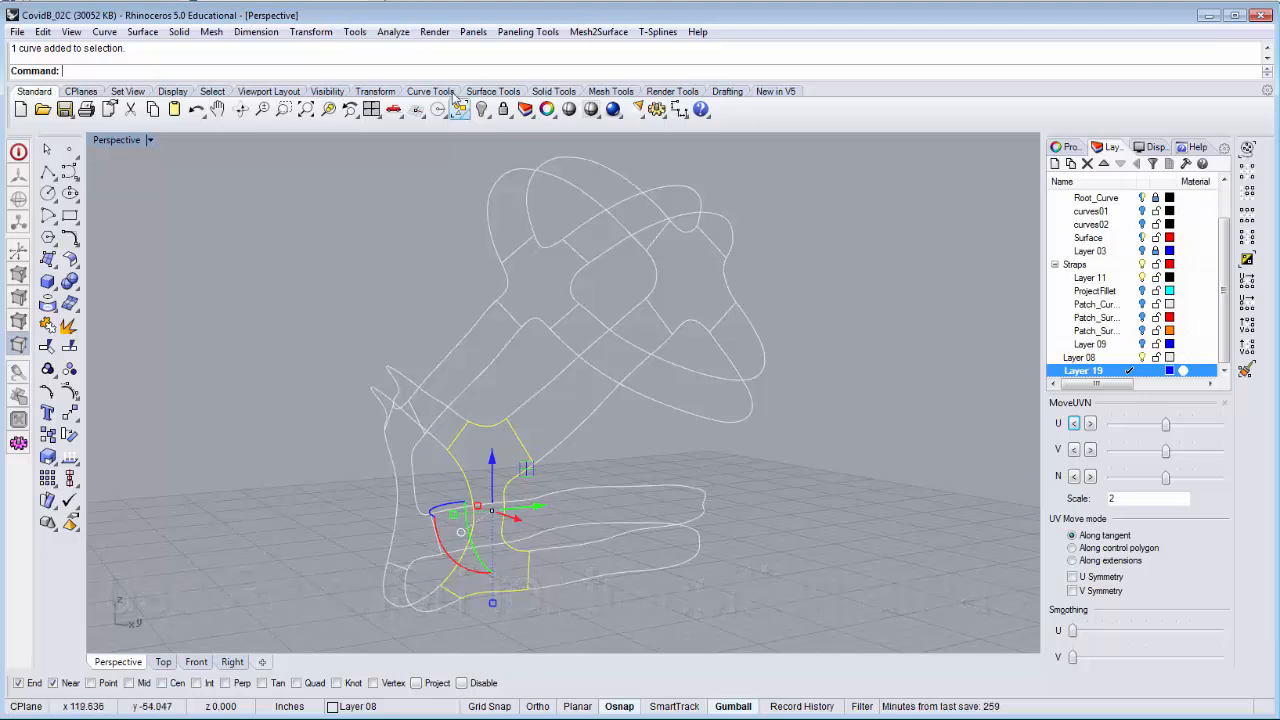
pyautogui.write('a')
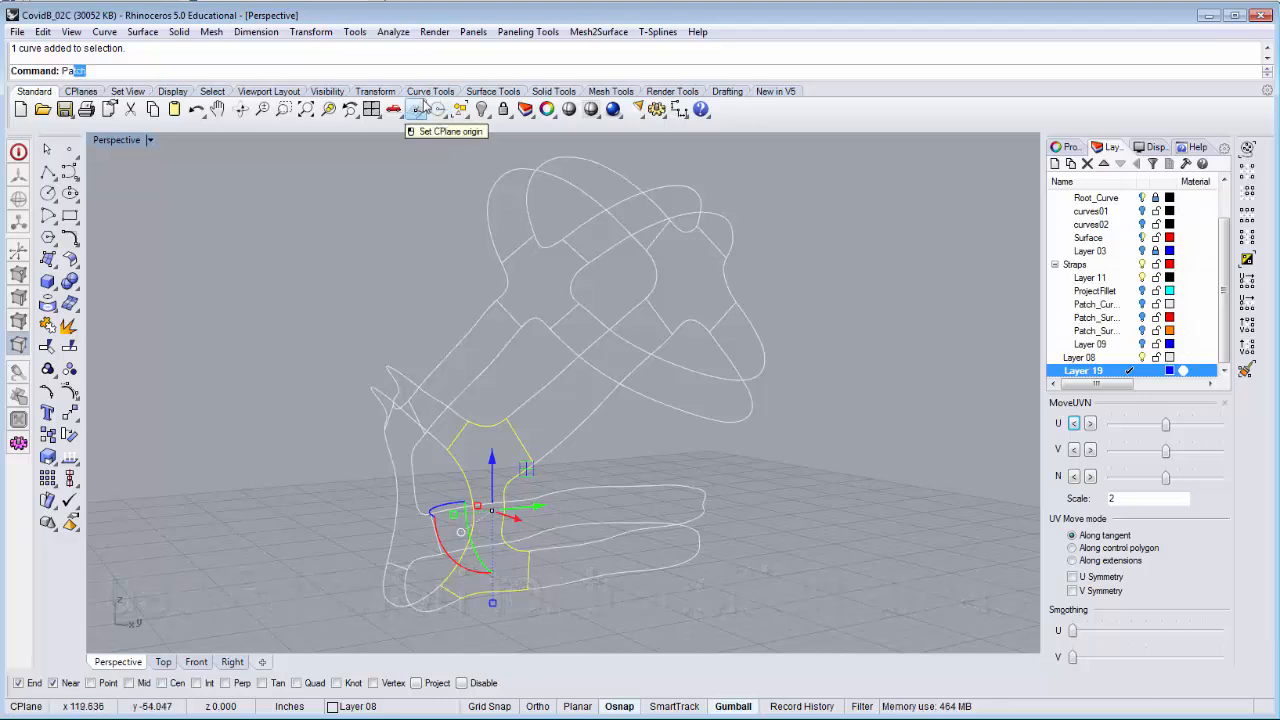
pyautogui.write('tch')
pyautogui.press('Return')
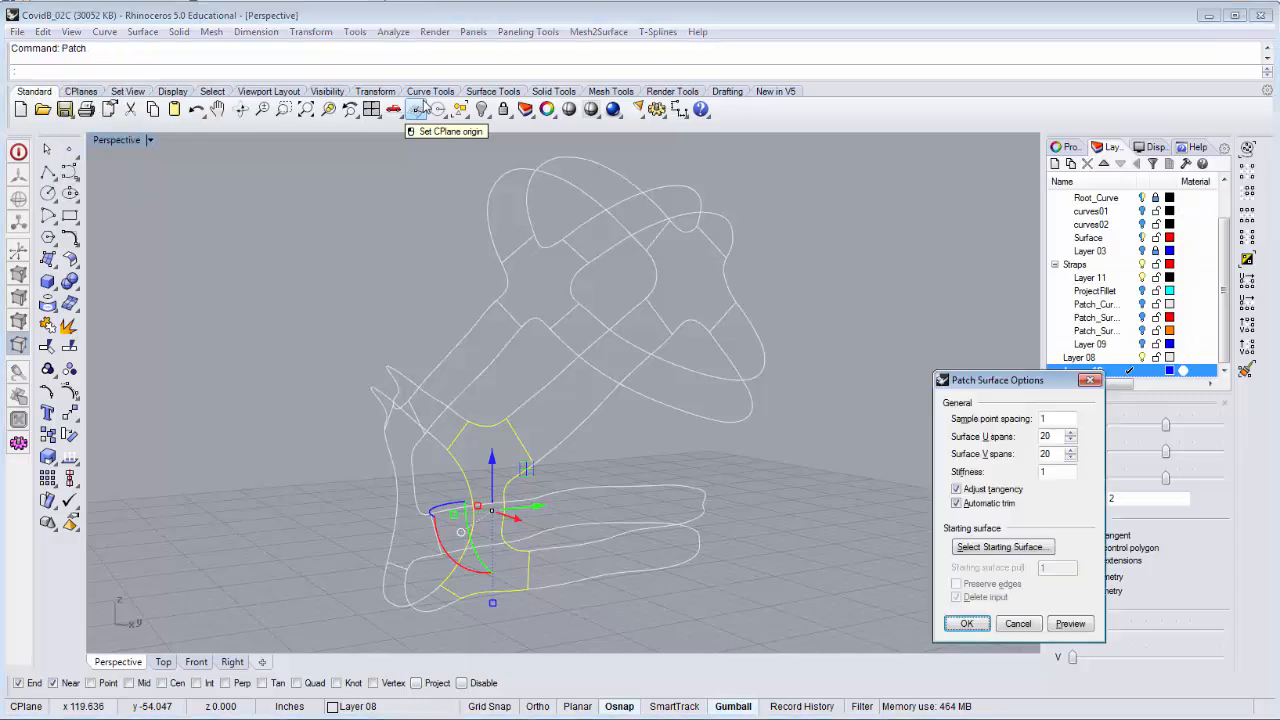
pyautogui.moveTo(1005, 380); pyautogui.dragTo(767, 282)
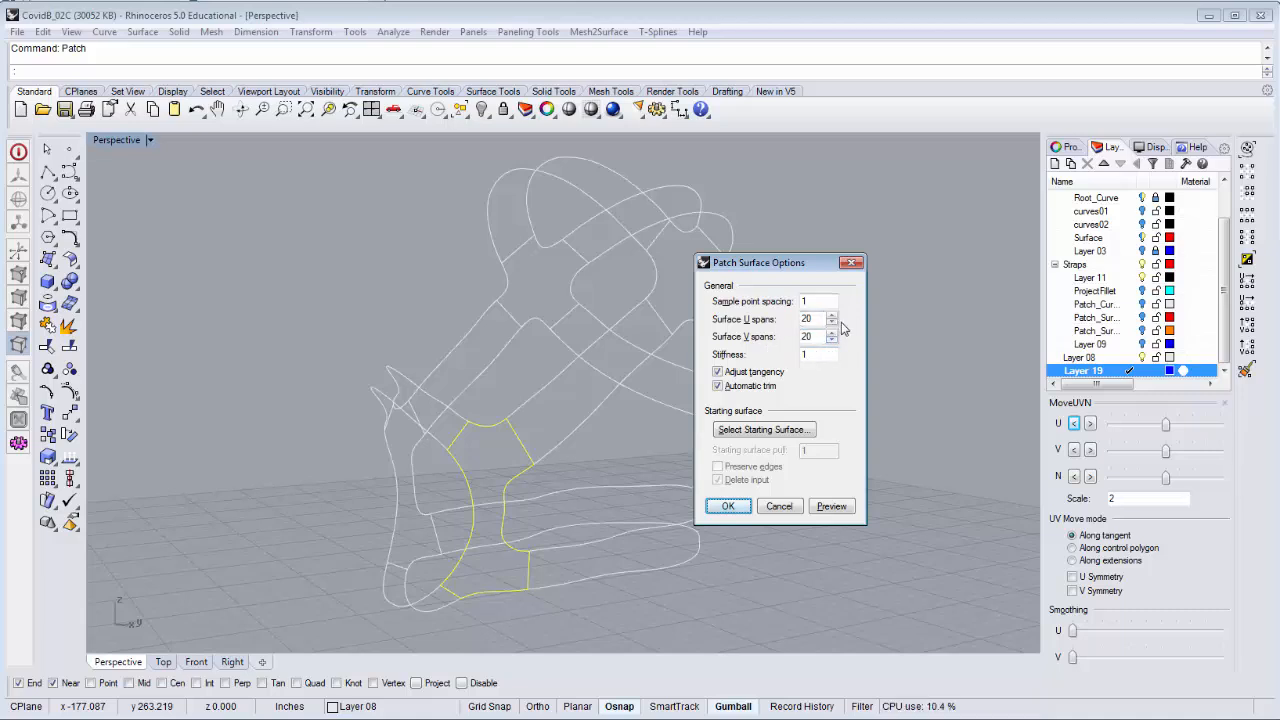
pyautogui.click(834, 507)
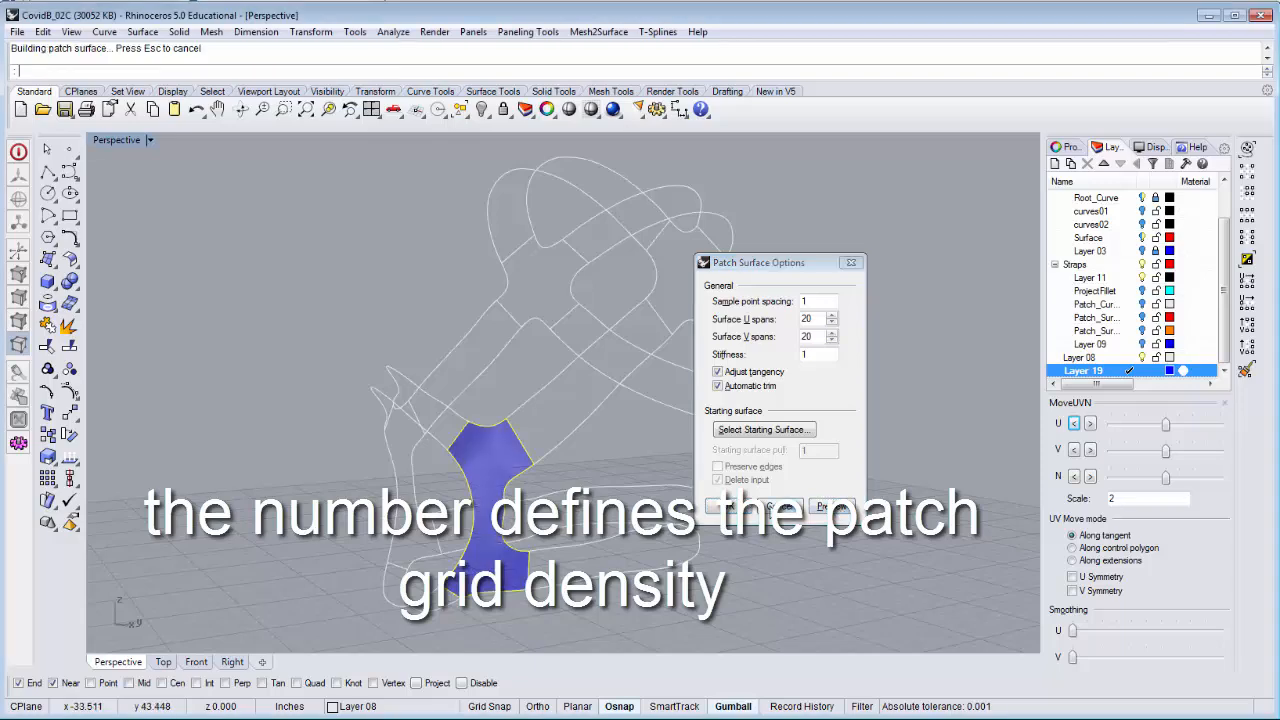
pyautogui.click(730, 507)
# Patch the matching loop of boundary curves at the right cheek with the same 20 by 20 spans.
pyautogui.moveTo(730, 507); pyautogui.dragTo(656, 493, button='right')
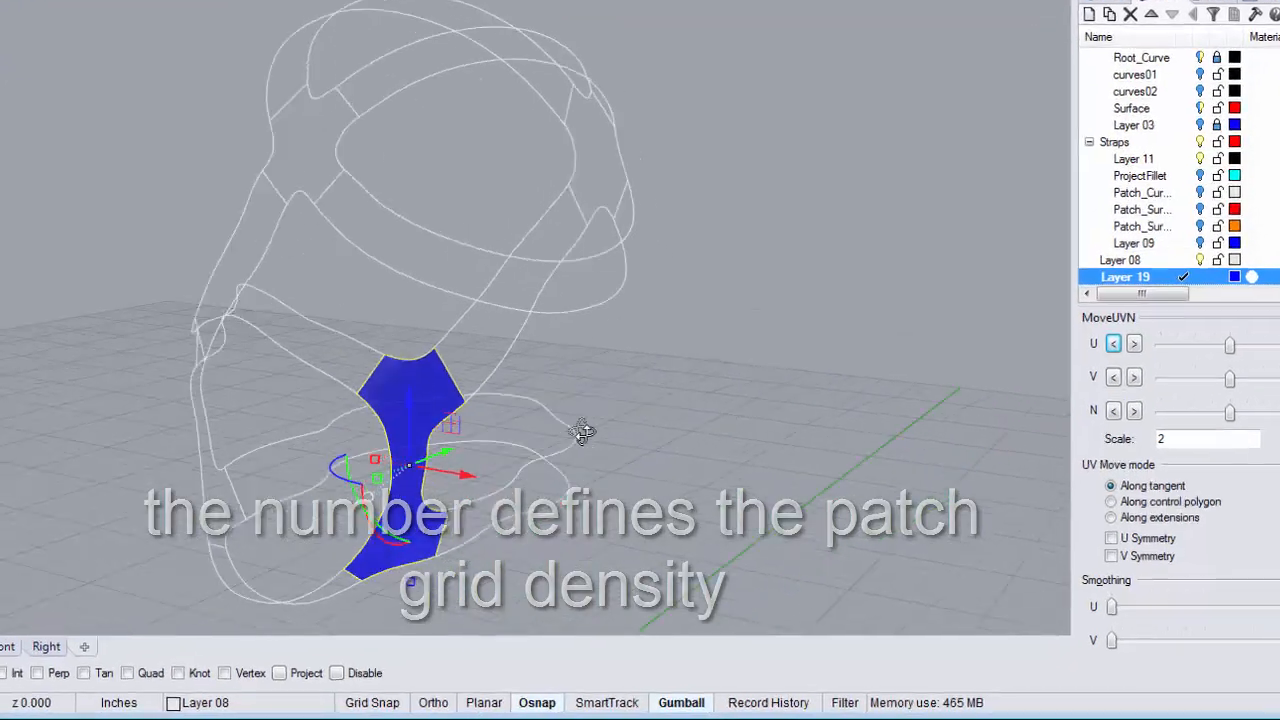
pyautogui.moveTo(583, 432); pyautogui.dragTo(782, 403, button='right')
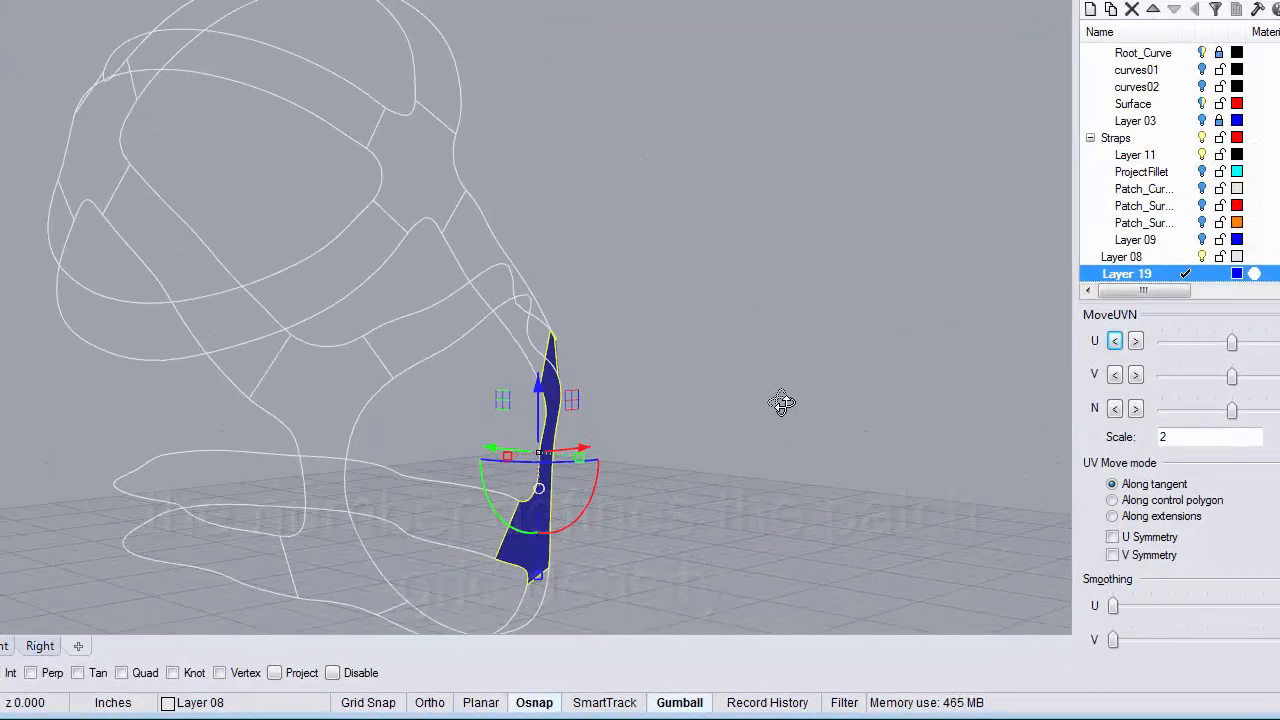
pyautogui.click(321, 349)
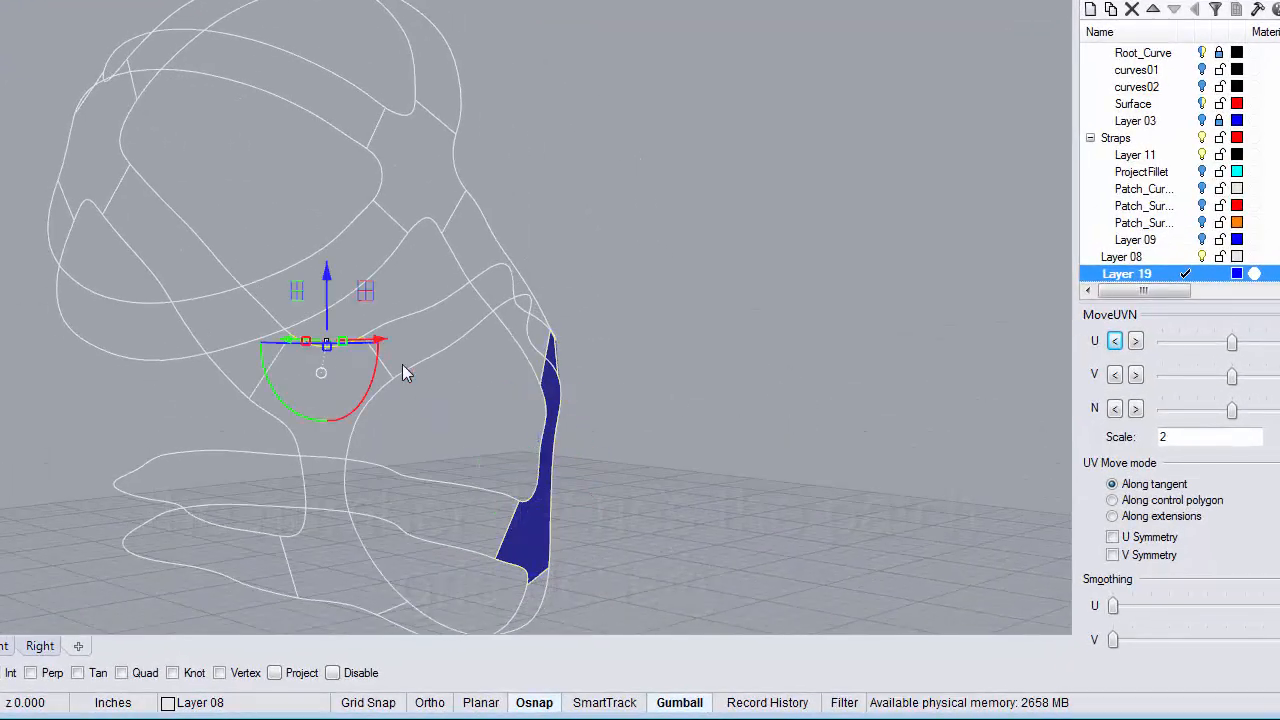
pyautogui.click(342, 474)
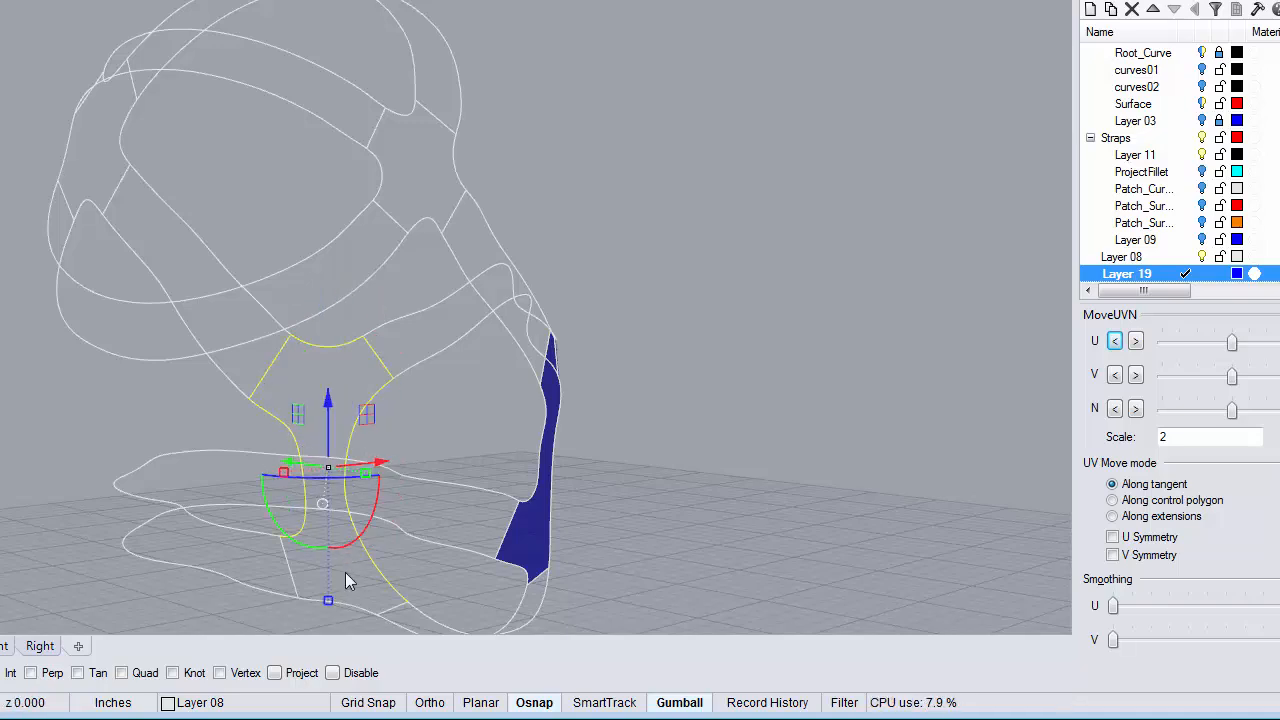
pyautogui.keyDown('shift'); pyautogui.click(292, 572); pyautogui.keyUp('shift')
pyautogui.keyDown('shift'); pyautogui.click(356, 605); pyautogui.keyUp('shift')
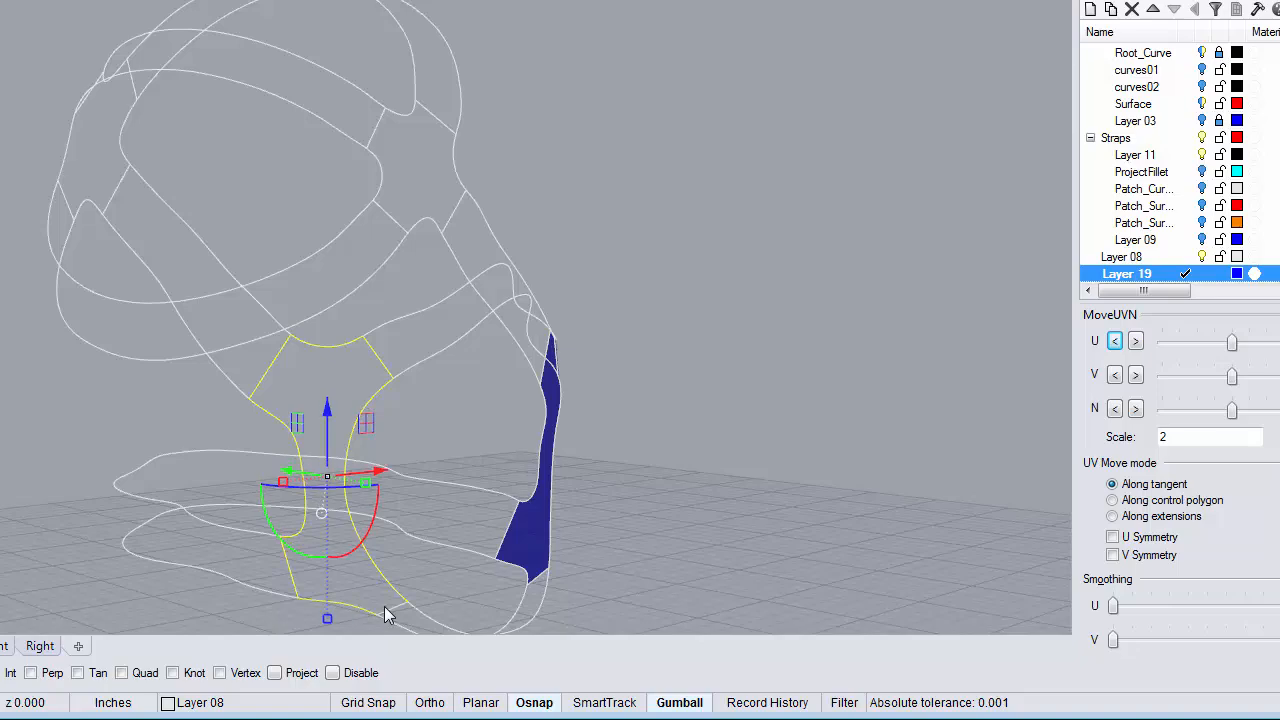
pyautogui.rightClick(463, 417)
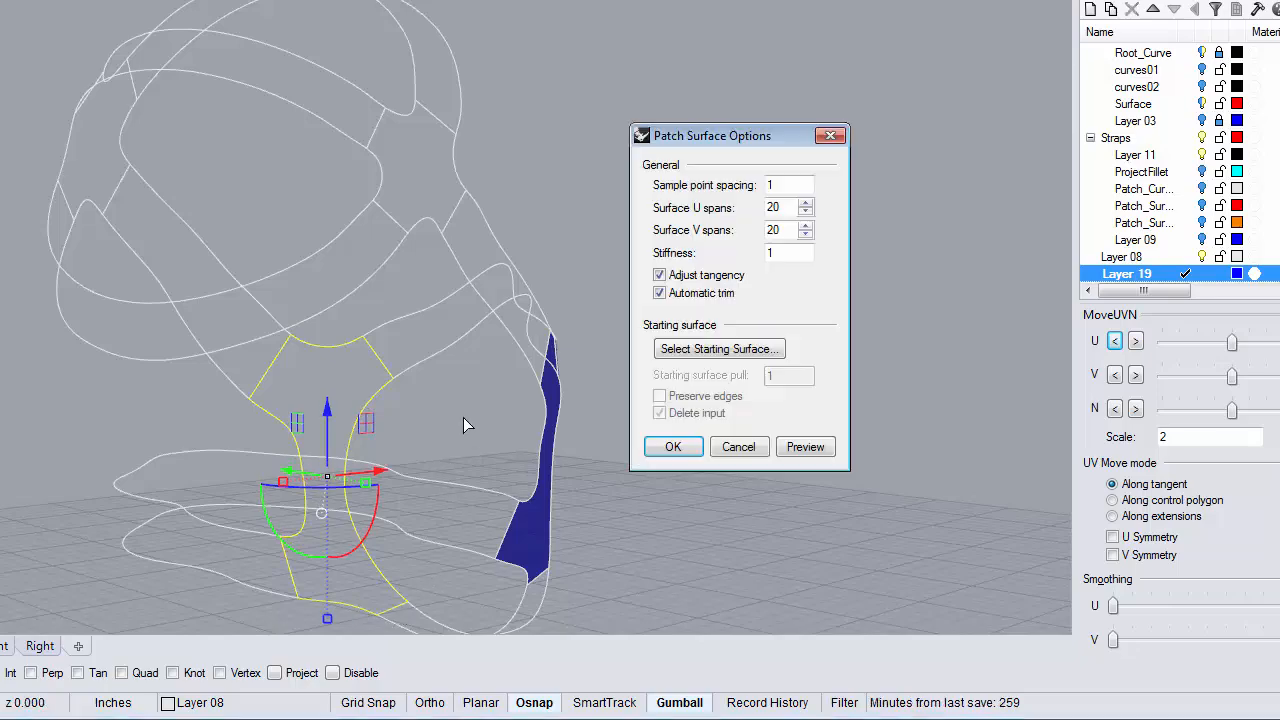
pyautogui.click(673, 447)
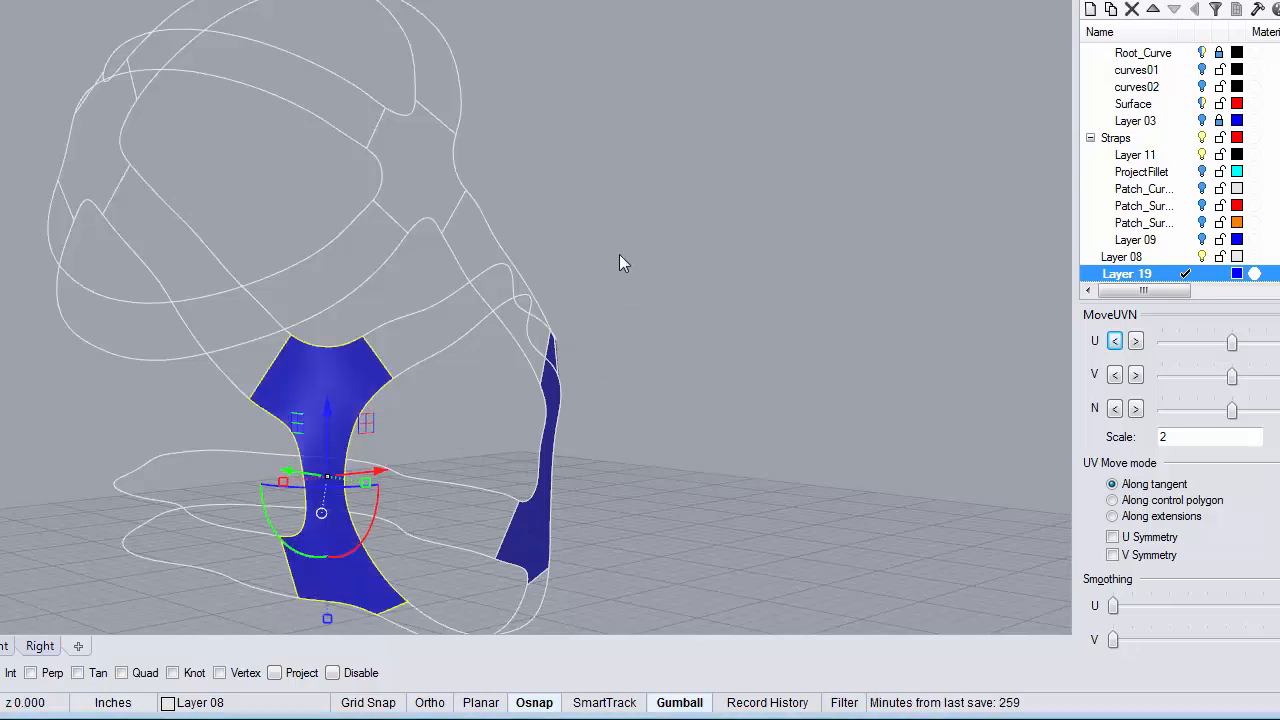
pyautogui.moveTo(619, 263); pyautogui.dragTo(614, 184, button='right')
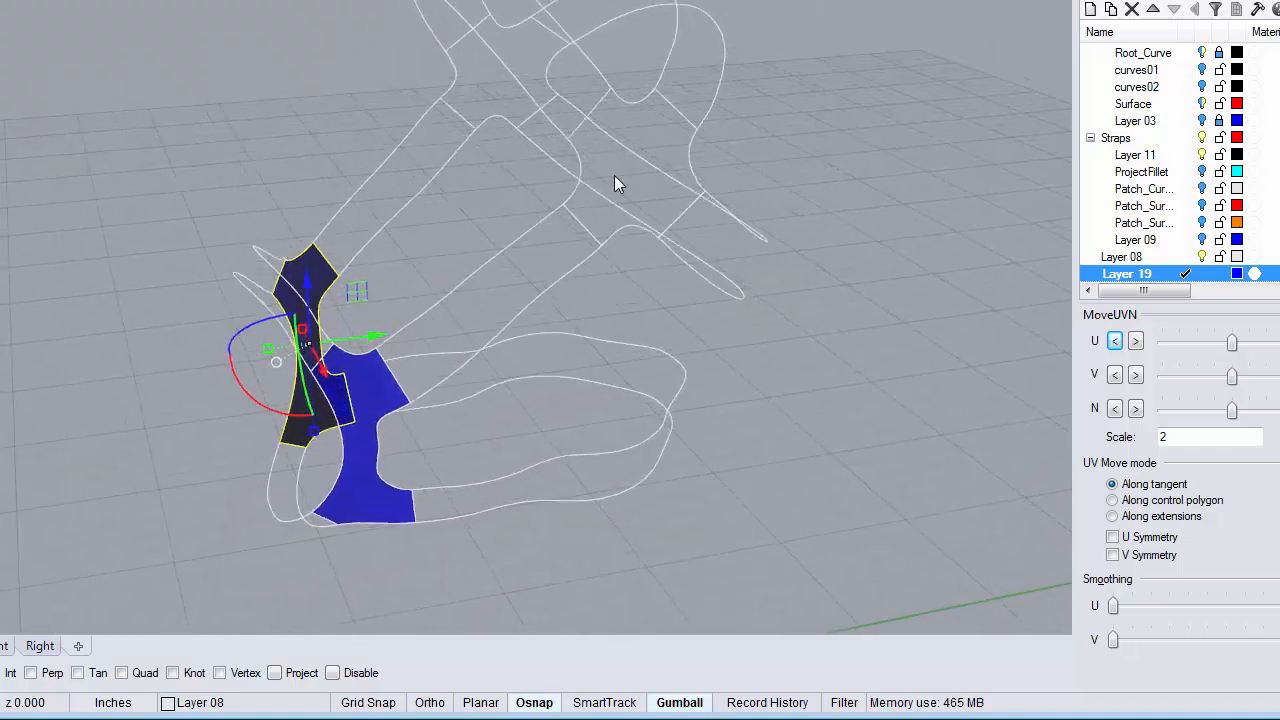
pyautogui.rightClick(781, 147)
pyautogui.click(745, 447)
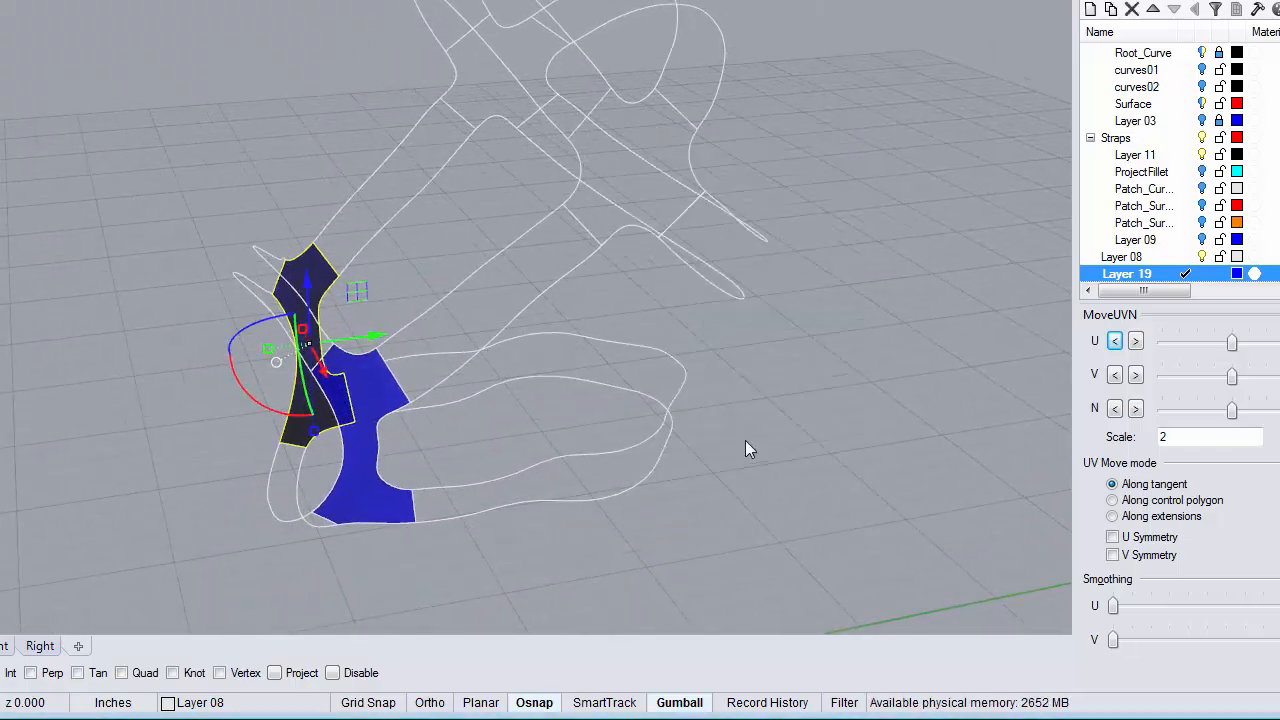
# Patch the eight boundary curves of the strap crossing at the back of the head's left side with 20 by 20 spans.
pyautogui.click(677, 115)
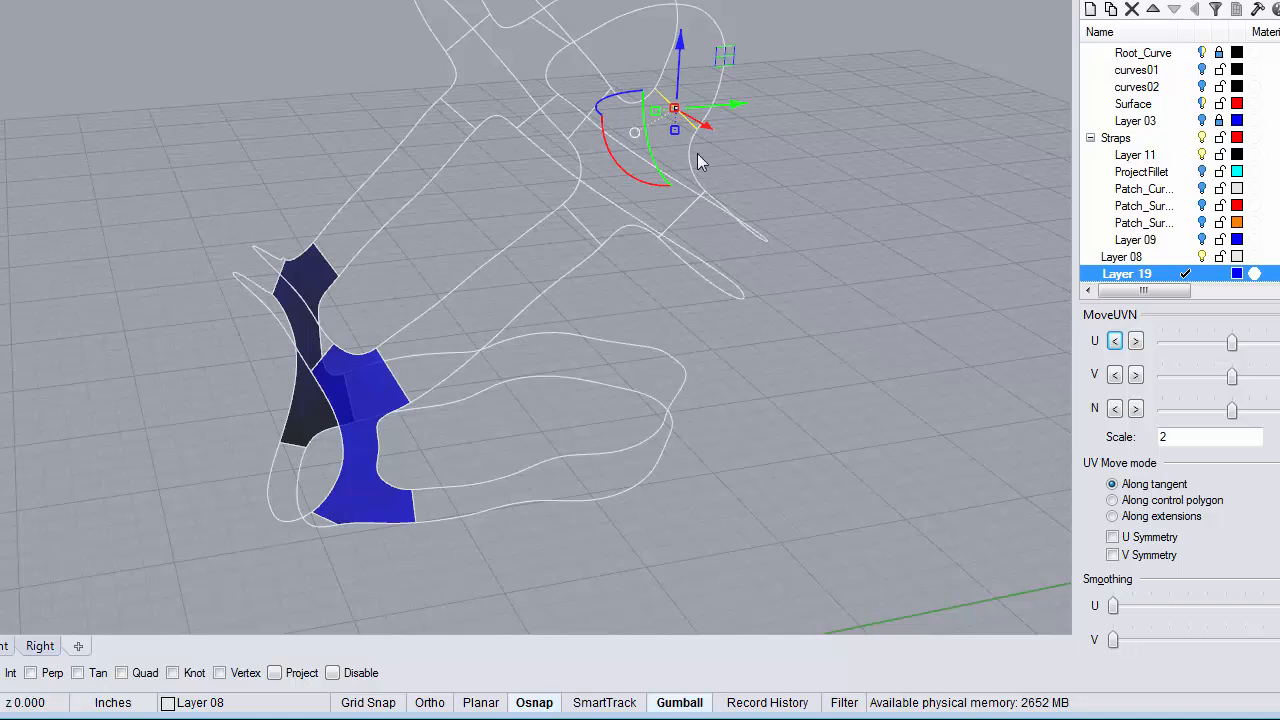
pyautogui.click(695, 156)
pyautogui.keyDown('shift'); pyautogui.click(686, 212); pyautogui.keyUp('shift')
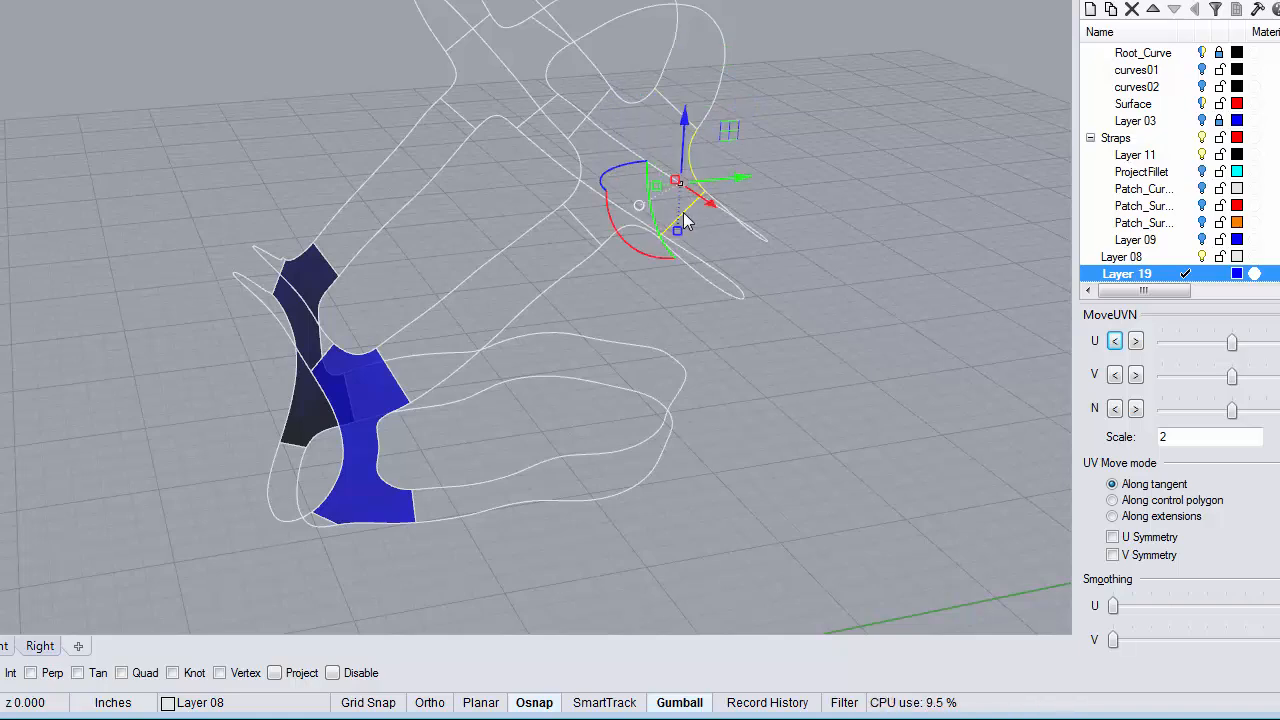
pyautogui.keyDown('shift'); pyautogui.click(605, 246); pyautogui.keyUp('shift')
pyautogui.keyDown('shift'); pyautogui.click(570, 197); pyautogui.keyUp('shift')
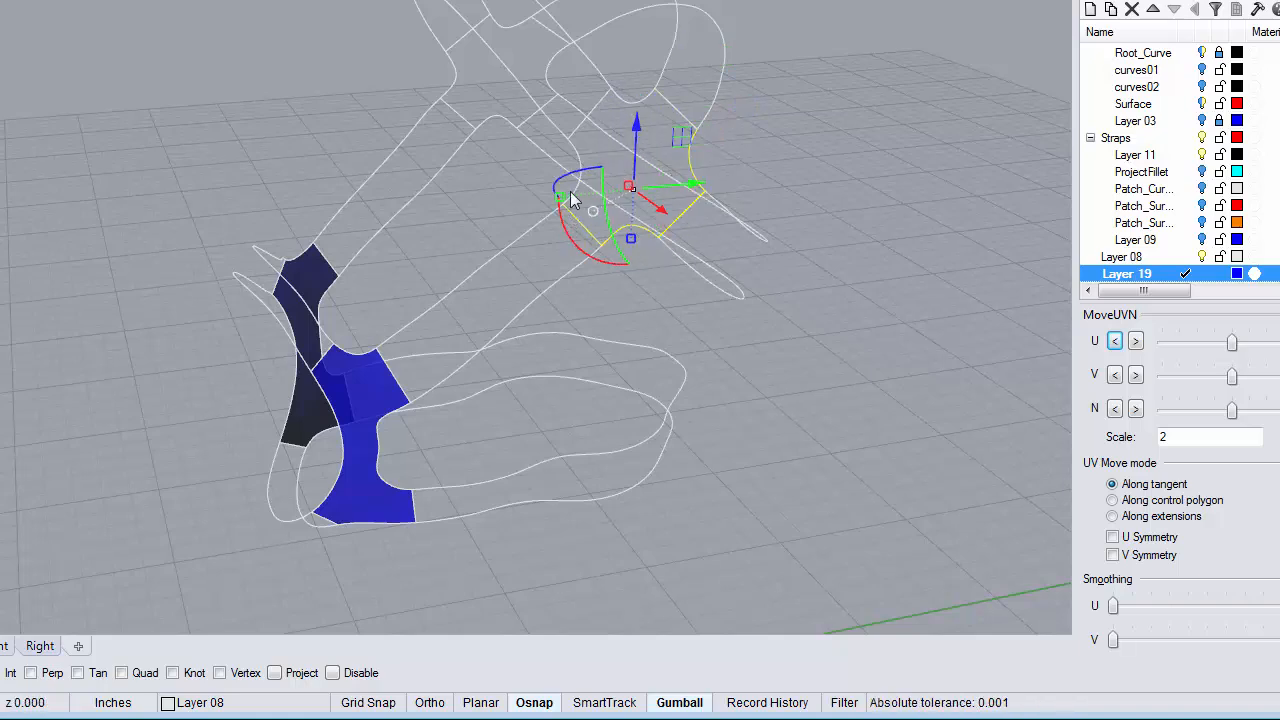
pyautogui.keyDown('shift'); pyautogui.click(591, 104); pyautogui.keyUp('shift')
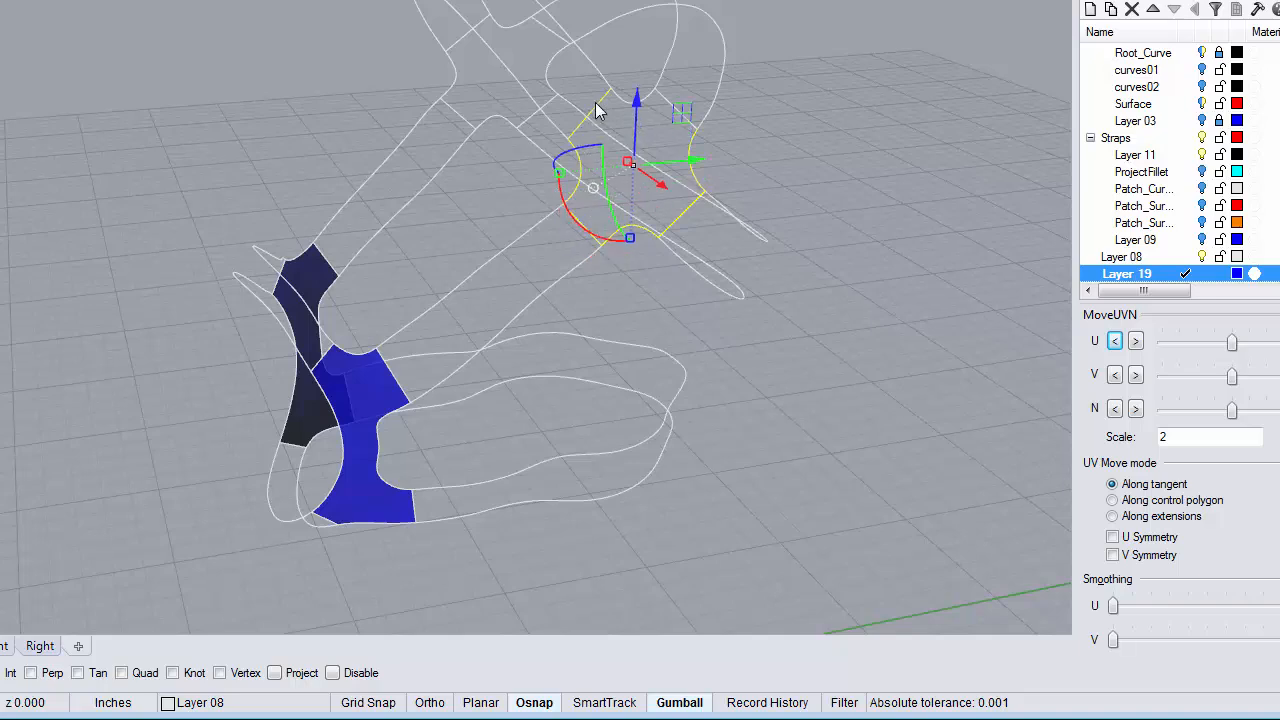
pyautogui.keyDown('shift'); pyautogui.click(656, 92); pyautogui.keyUp('shift')
pyautogui.keyDown('shift'); pyautogui.click(695, 121); pyautogui.keyUp('shift')
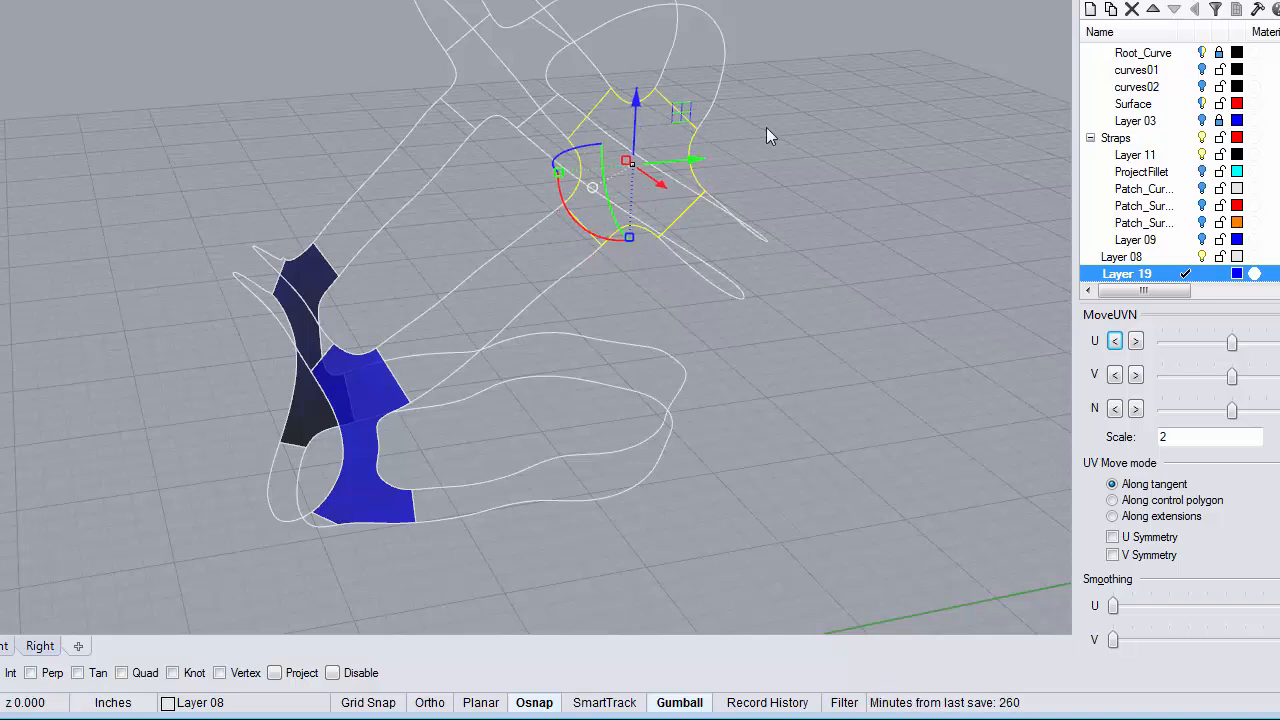
pyautogui.rightClick(790, 136)
pyautogui.click(673, 447)
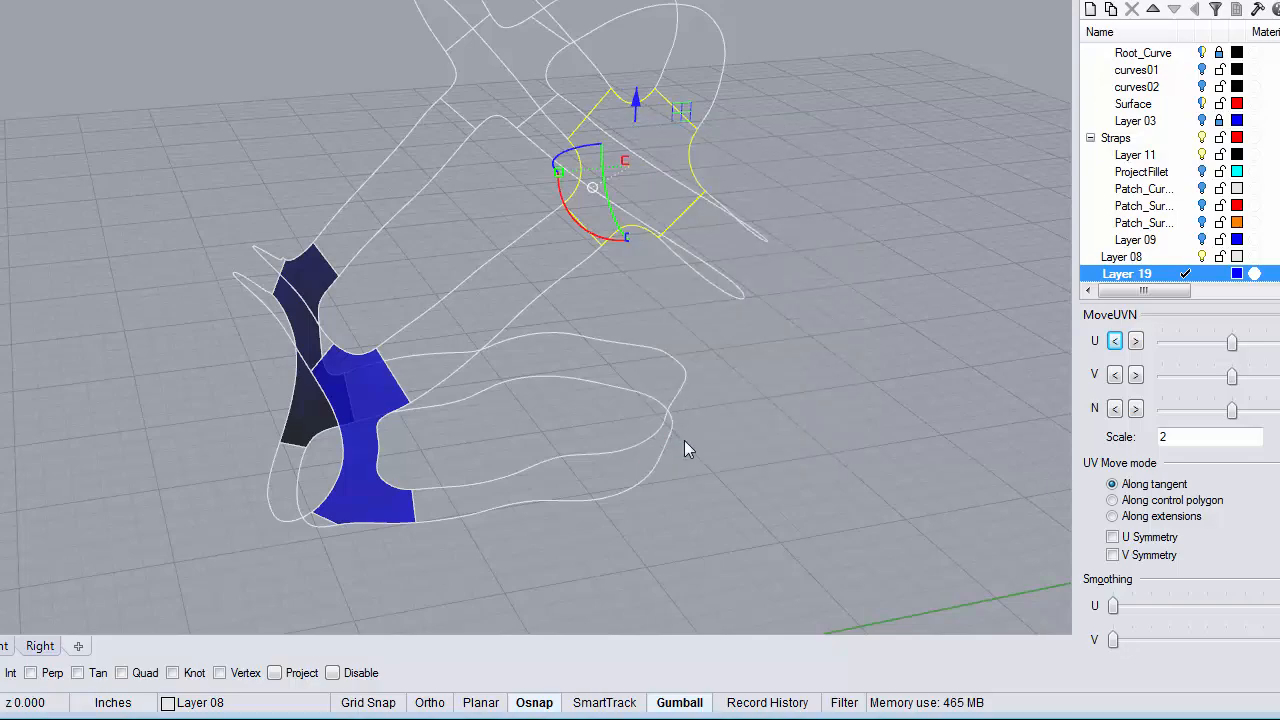
# Patch the boundary curves of the matching strap crossing at the back of the head's right side with 20 by 20 spans.
pyautogui.moveTo(434, 262); pyautogui.dragTo(701, 167, button='right')
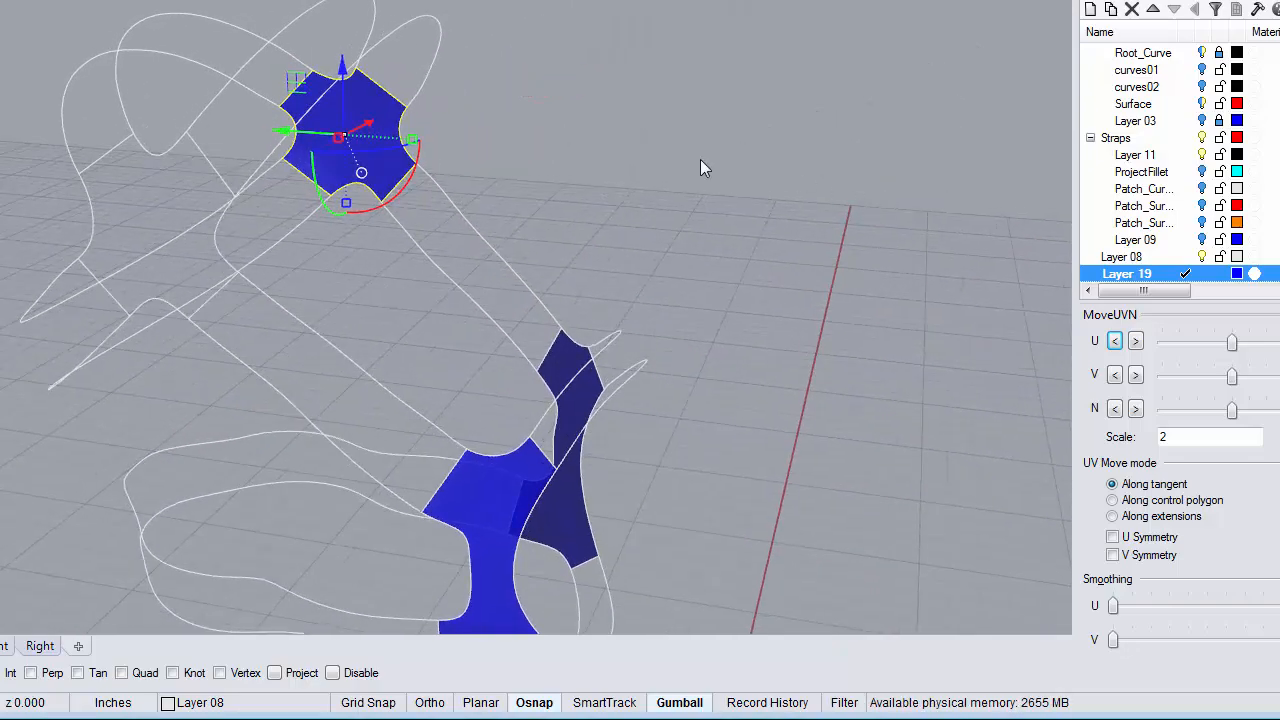
pyautogui.click(102, 160)
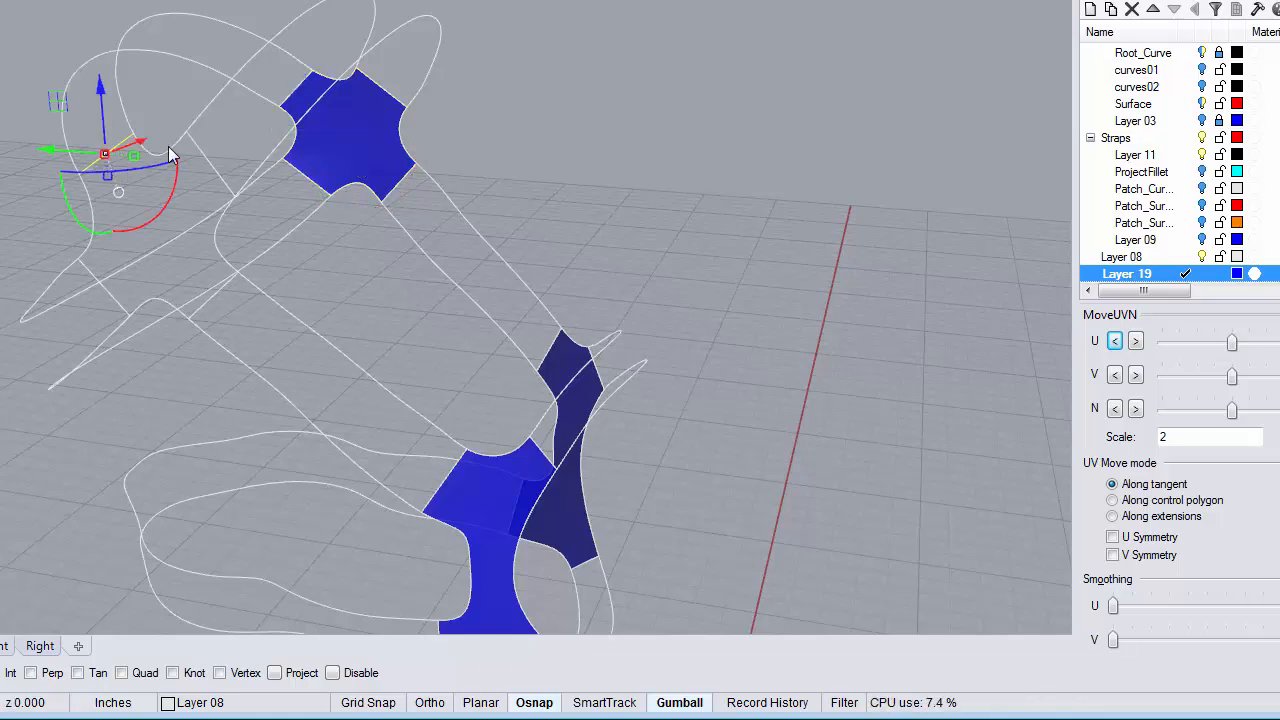
pyautogui.moveTo(168, 146); pyautogui.dragTo(219, 301)
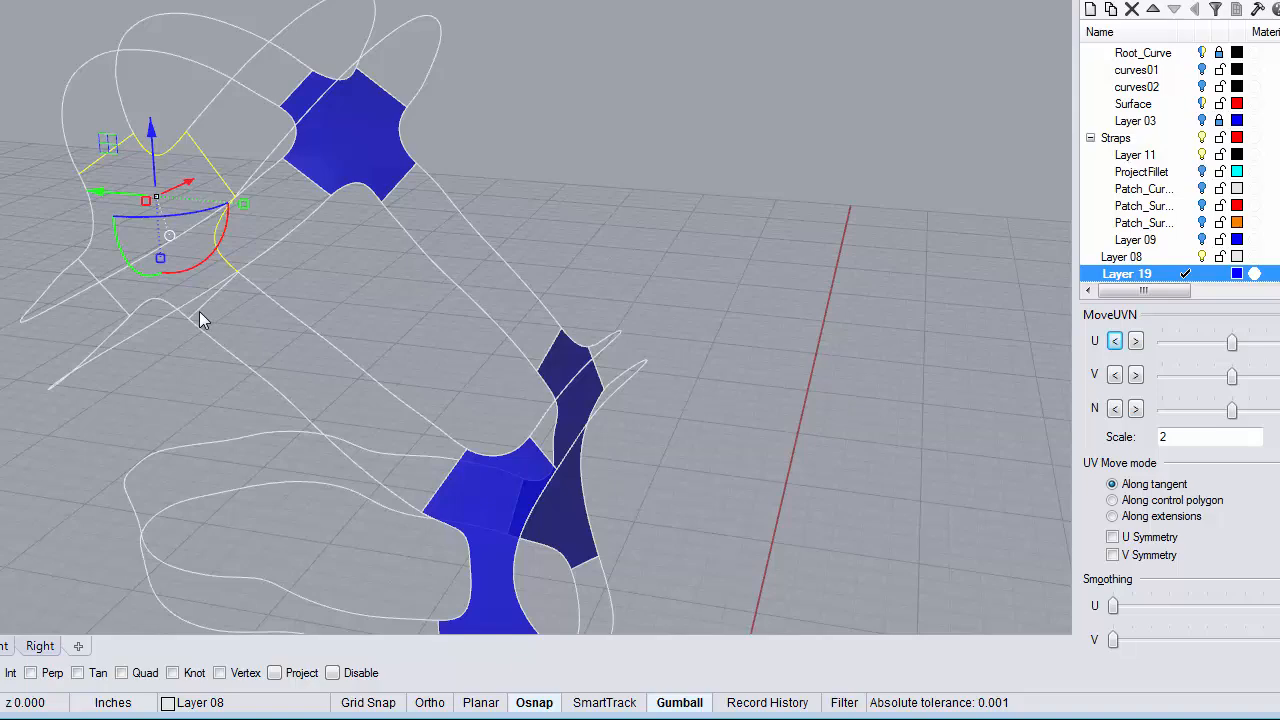
pyautogui.keyDown('shift'); pyautogui.click(199, 310); pyautogui.keyUp('shift')
pyautogui.keyDown('shift'); pyautogui.click(138, 309); pyautogui.keyUp('shift')
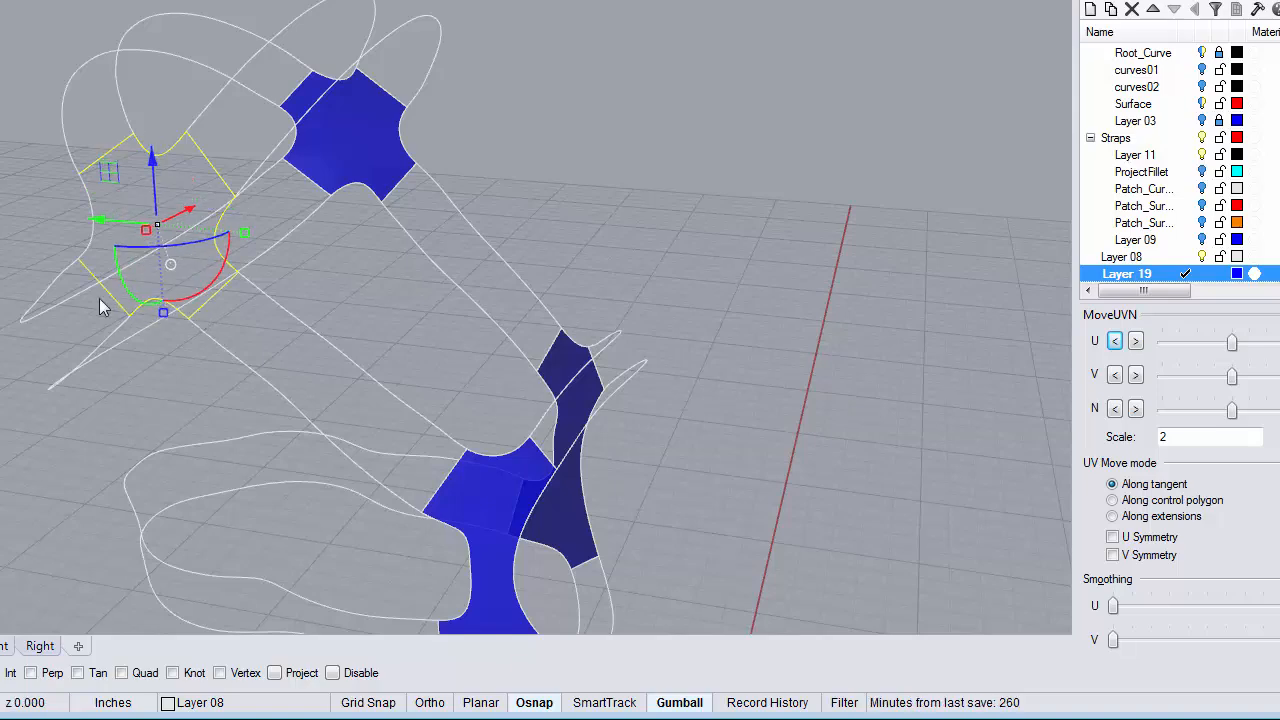
pyautogui.rightClick(3, 182)
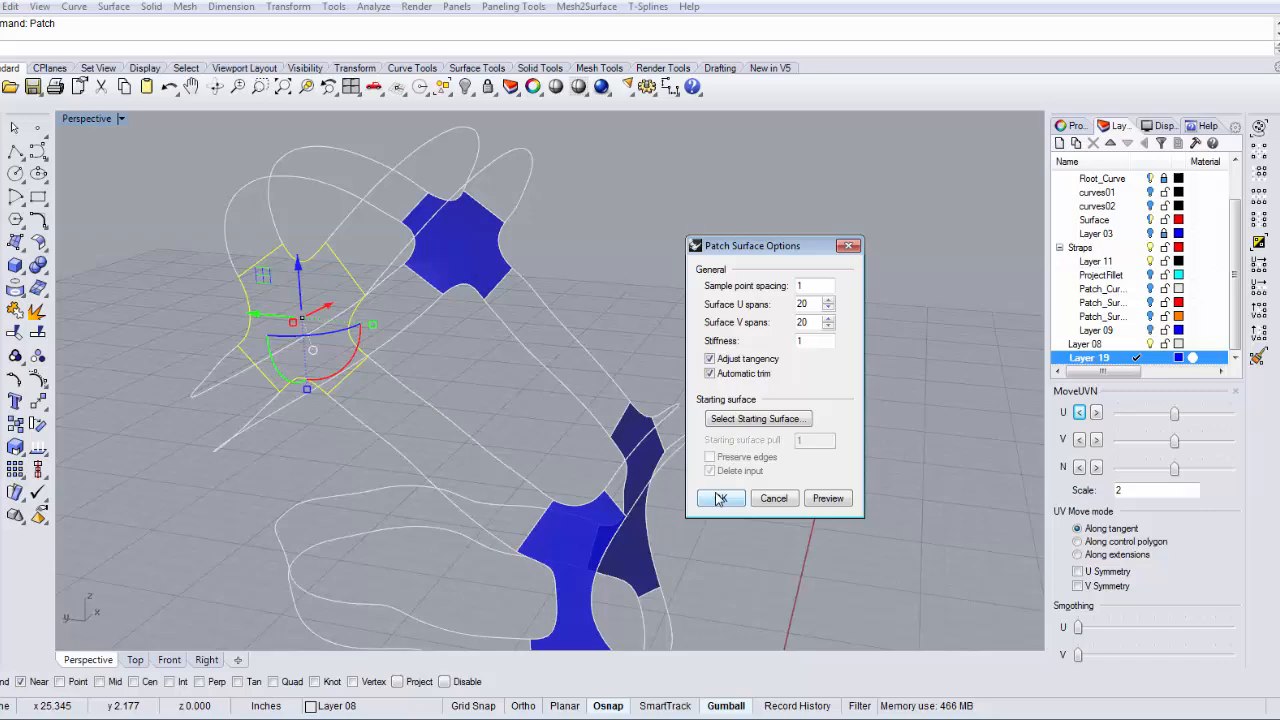
pyautogui.click(671, 446)
pyautogui.moveTo(626, 393)
pyautogui.mouseDown(button='right')
pyautogui.moveTo(357, 397)
pyautogui.moveTo(238, 347)
pyautogui.moveTo(292, 264)
pyautogui.moveTo(460, 229)
pyautogui.moveTo(609, 326)
pyautogui.moveTo(537, 326)
pyautogui.moveTo(483, 251)
pyautogui.moveTo(443, 283)
pyautogui.moveTo(457, 420)
pyautogui.moveTo(534, 337)
pyautogui.moveTo(757, 231)
pyautogui.moveTo(831, 160)
pyautogui.moveTo(869, 183)
pyautogui.moveTo(329, 394)
pyautogui.moveTo(331, 383)
pyautogui.moveTo(371, 391)
pyautogui.moveTo(609, 323)
pyautogui.moveTo(740, 303)
pyautogui.moveTo(700, 336)
pyautogui.moveTo(720, 371)
pyautogui.moveTo(536, 396)
pyautogui.mouseUp(button='right')
pyautogui.click(444, 374)
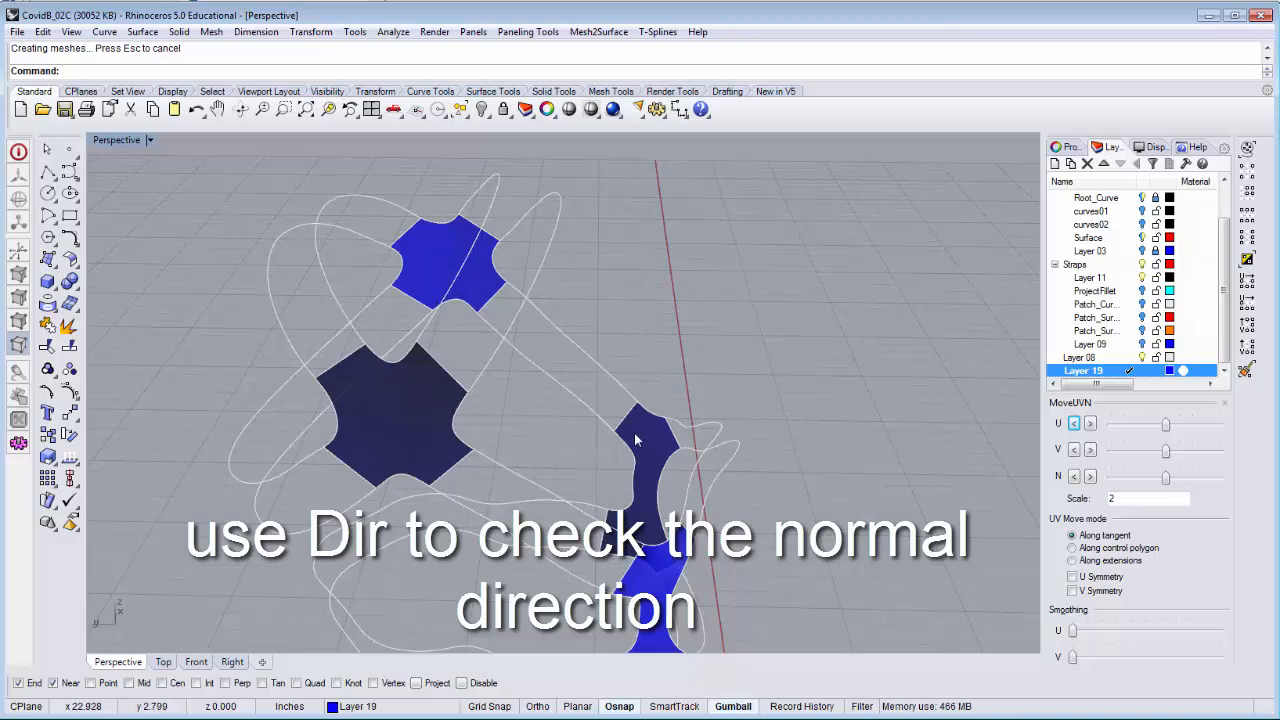
# Check the normal direction of the strap-crossing patch at the back of the head's right side with Dir and flip it.
pyautogui.moveTo(635, 440); pyautogui.dragTo(395, 288, button='right')
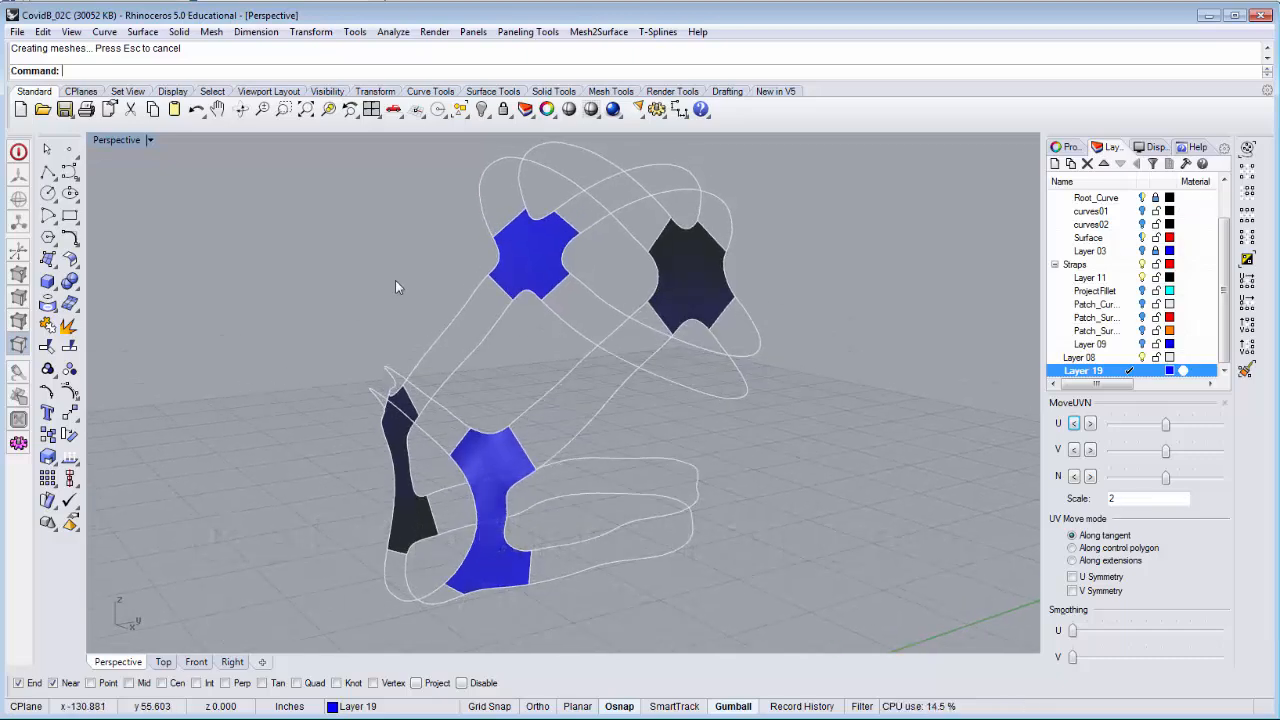
pyautogui.click(524, 259)
pyautogui.moveTo(526, 262); pyautogui.dragTo(557, 314, button='right')
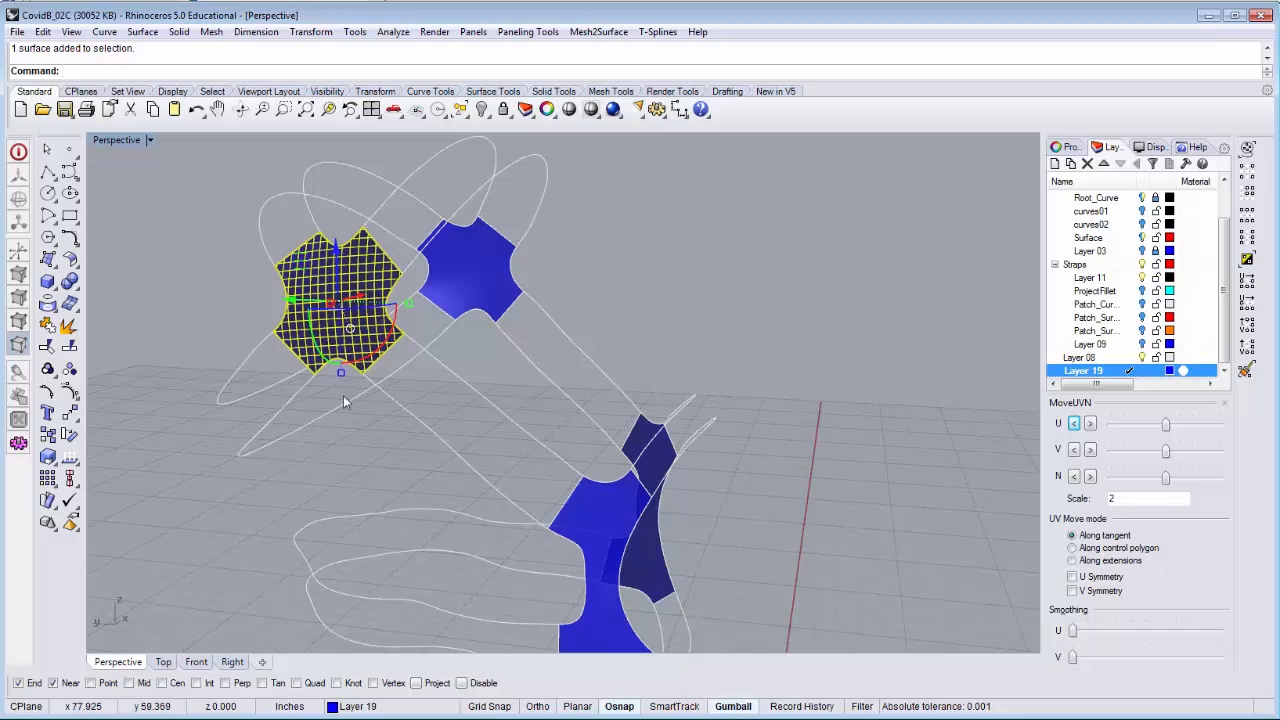
pyautogui.moveTo(266, 329); pyautogui.dragTo(310, 318, button='right')
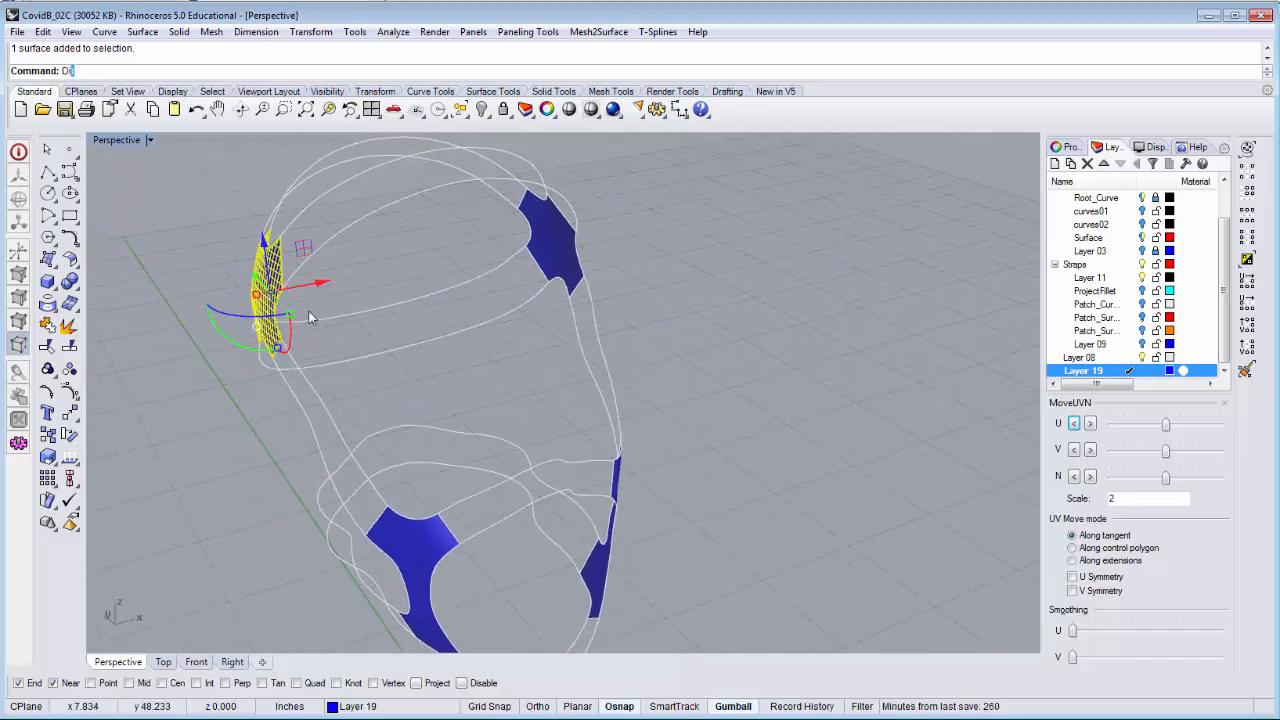
pyautogui.write('r')
pyautogui.press('Return')
pyautogui.moveTo(281, 307); pyautogui.dragTo(180, 306, button='right')
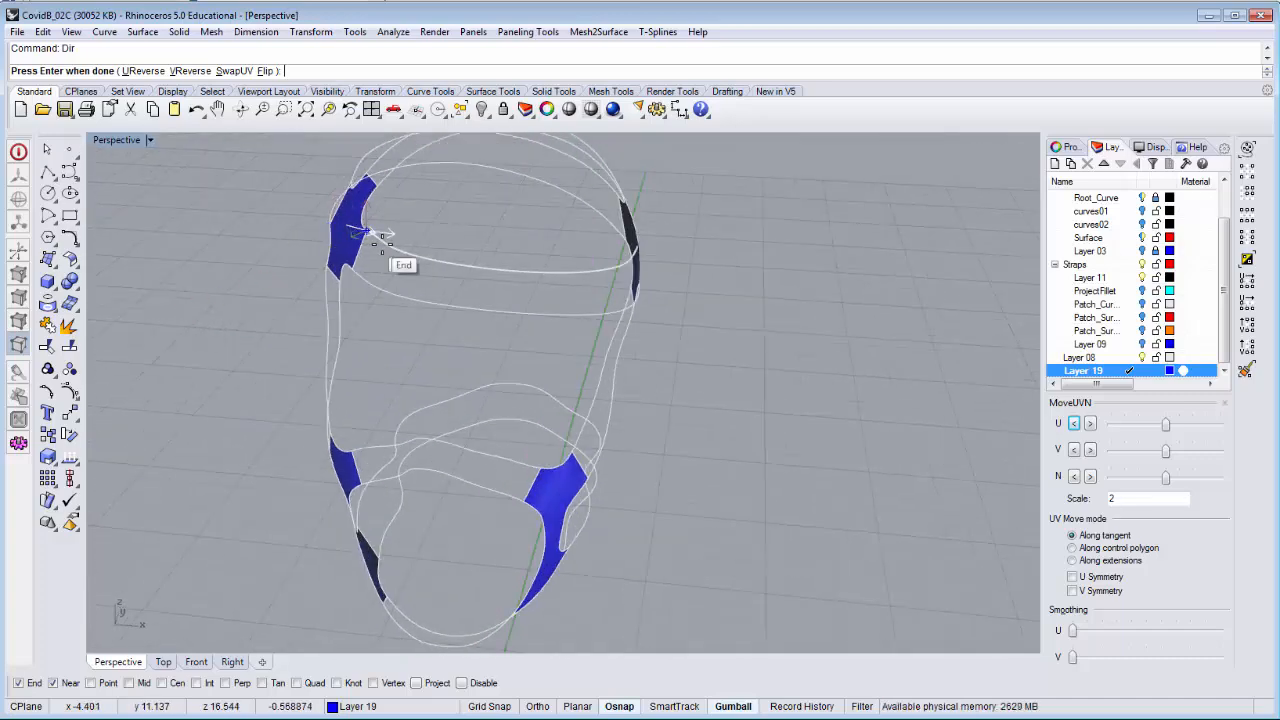
pyautogui.click(266, 71)
pyautogui.rightClick(270, 199)
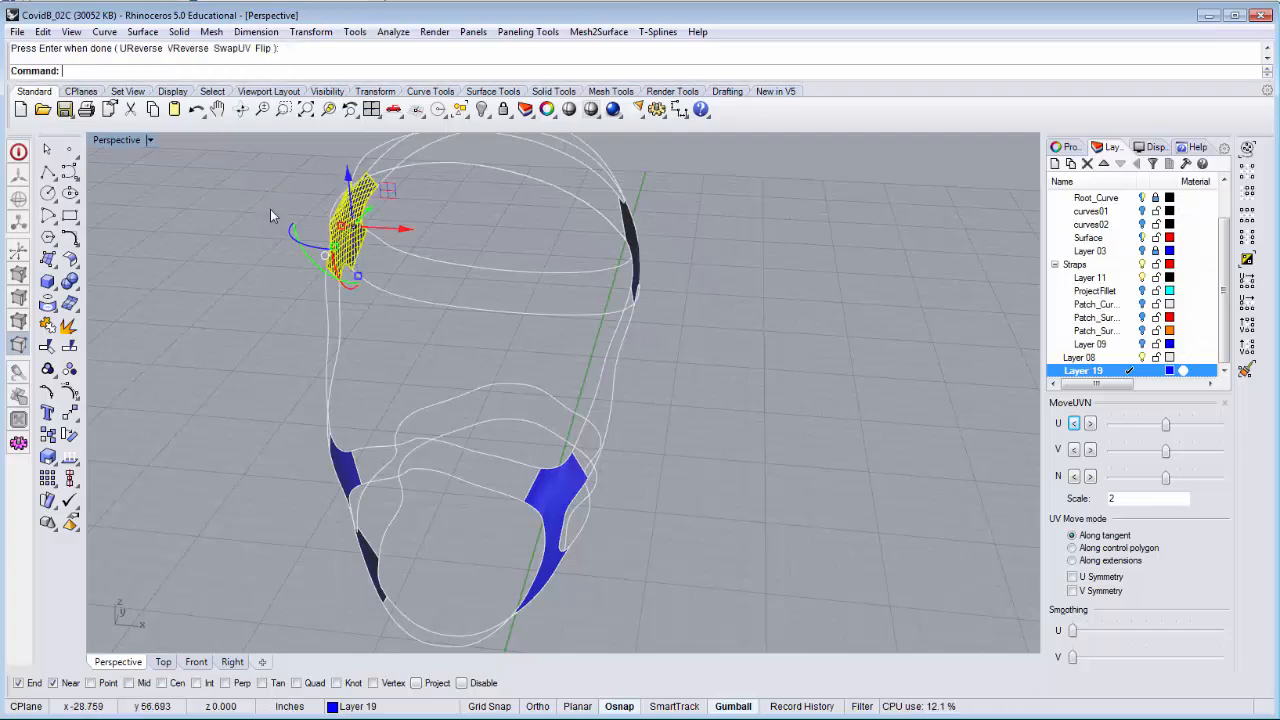
# Flip the normal of the matching strap-crossing patch at the back of the head's left side using Dir.
pyautogui.moveTo(270, 209); pyautogui.dragTo(356, 222, button='right')
pyautogui.click(212, 222)
pyautogui.moveTo(212, 222); pyautogui.dragTo(513, 233, button='right')
pyautogui.click(566, 240)
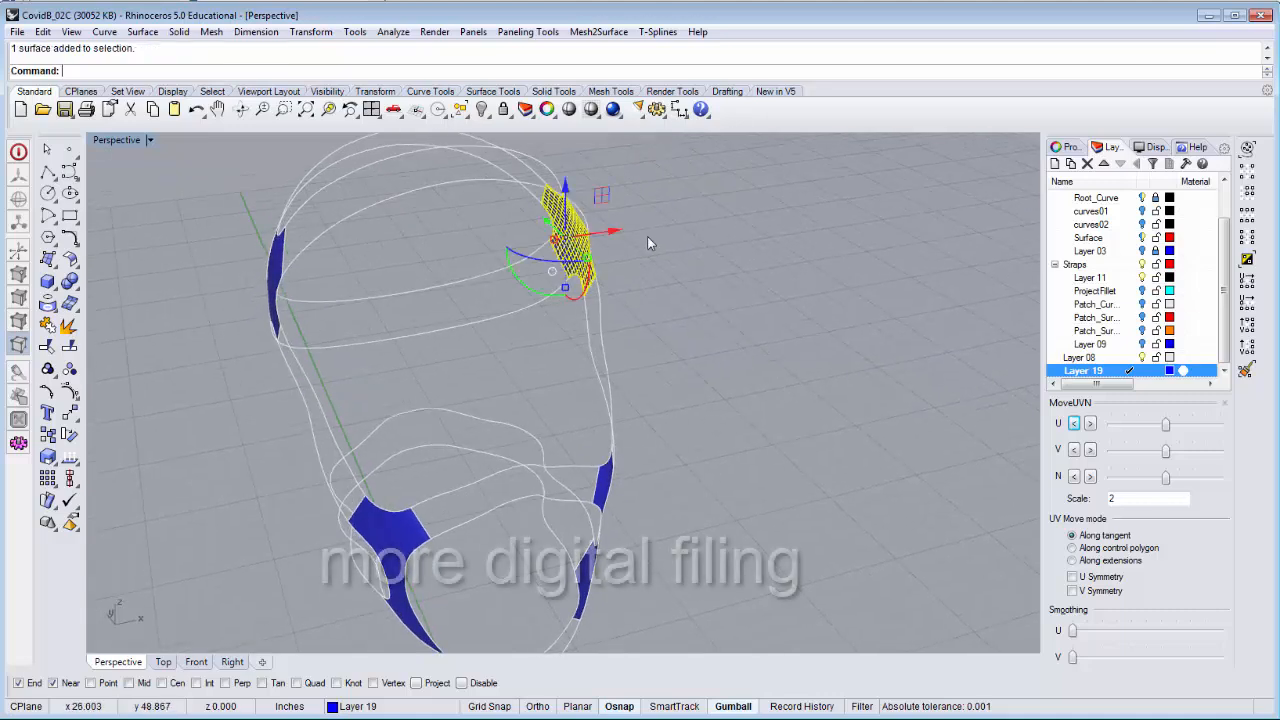
pyautogui.rightClick(656, 237)
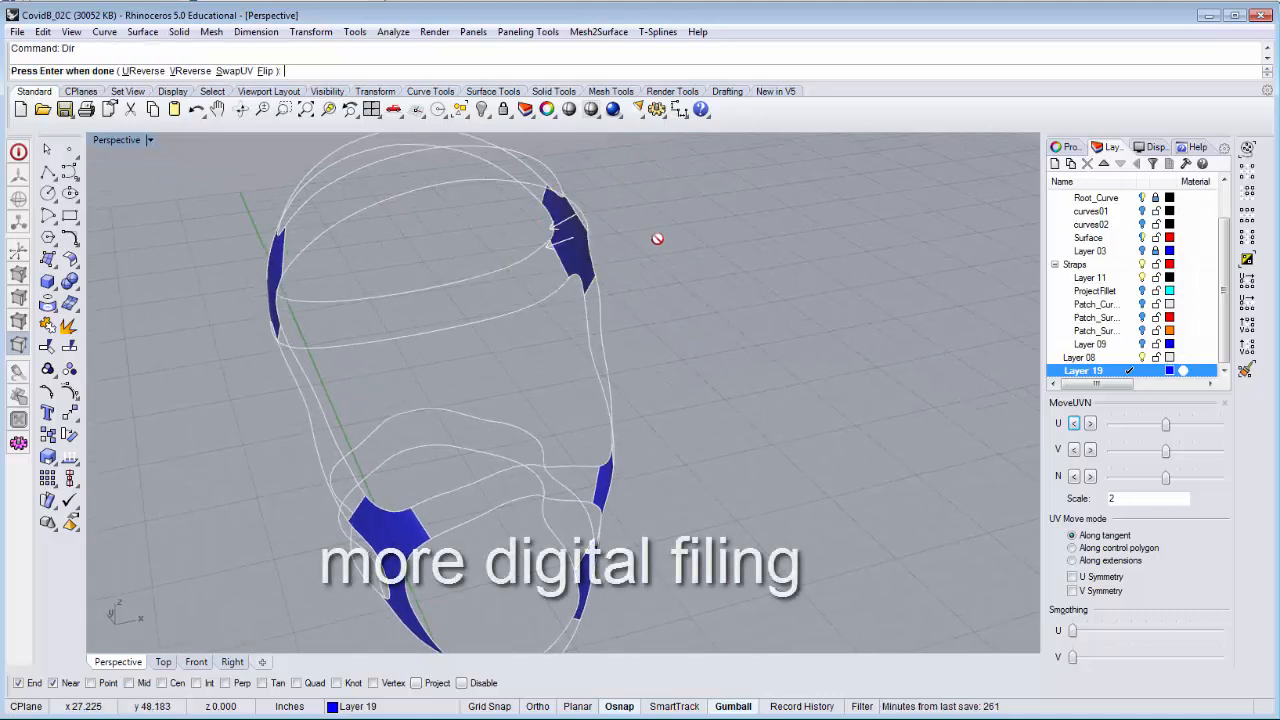
pyautogui.click(268, 74)
pyautogui.rightClick(699, 256)
# Check the normal direction of the right cheek patch with Dir, leaving it unflipped.
pyautogui.moveTo(700, 293); pyautogui.dragTo(360, 425, button='right')
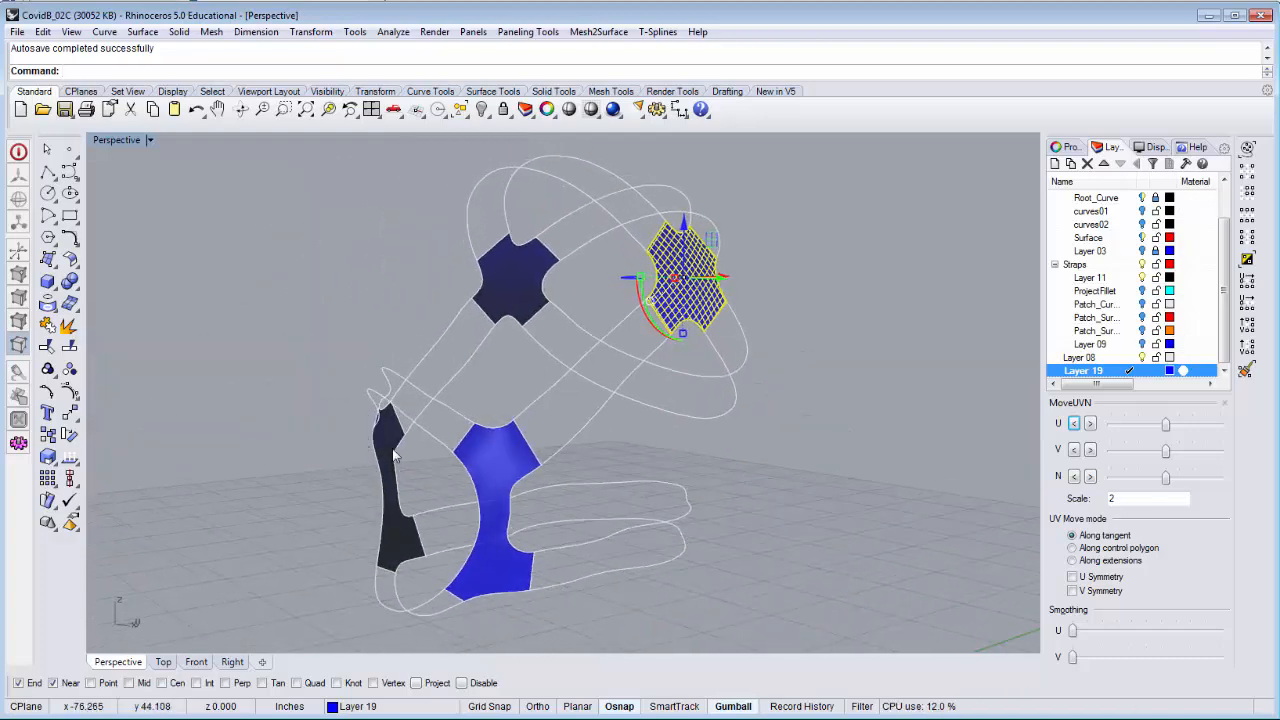
pyautogui.click(385, 440)
pyautogui.write('Dir')
pyautogui.press('Return')
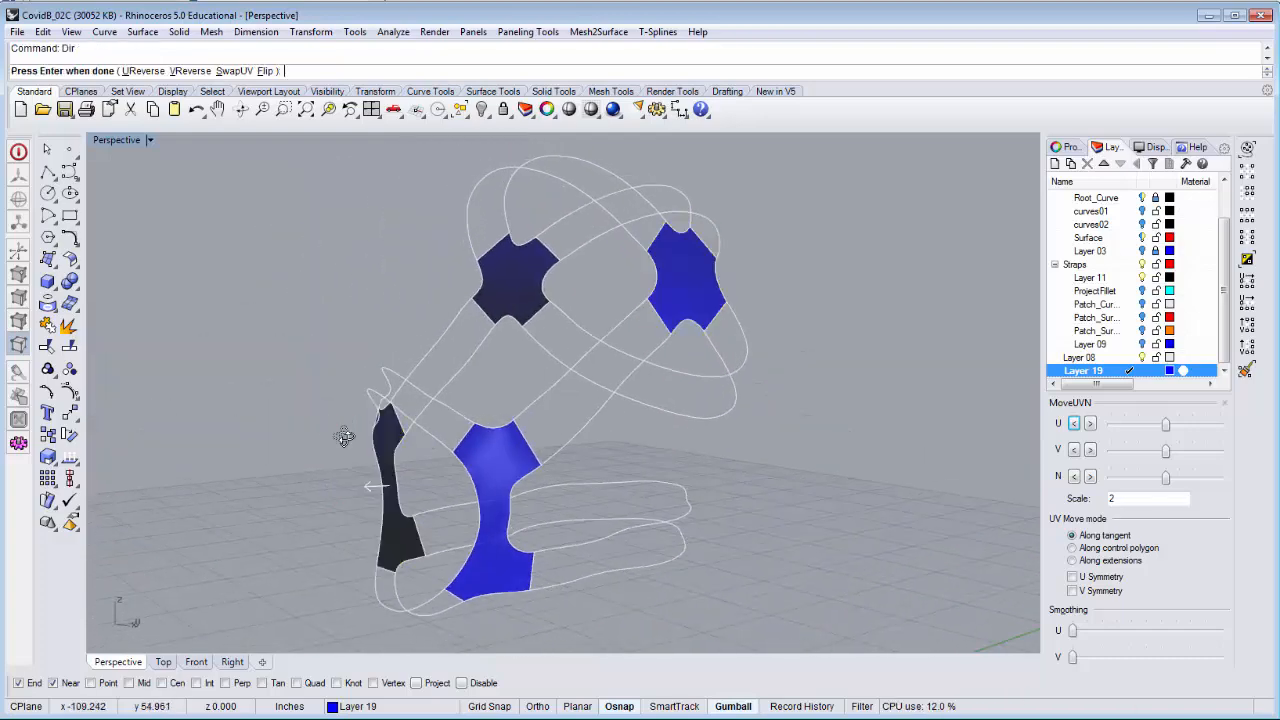
pyautogui.moveTo(343, 434); pyautogui.dragTo(324, 446, button='right')
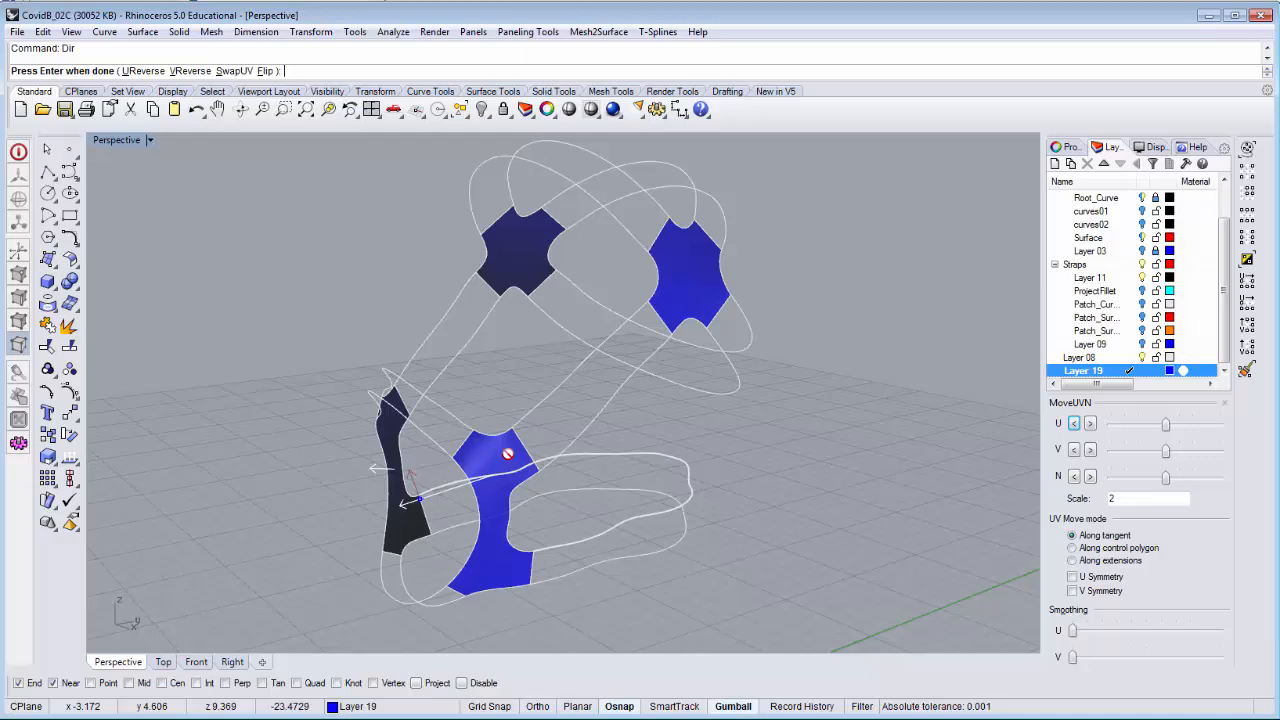
pyautogui.press('Return')
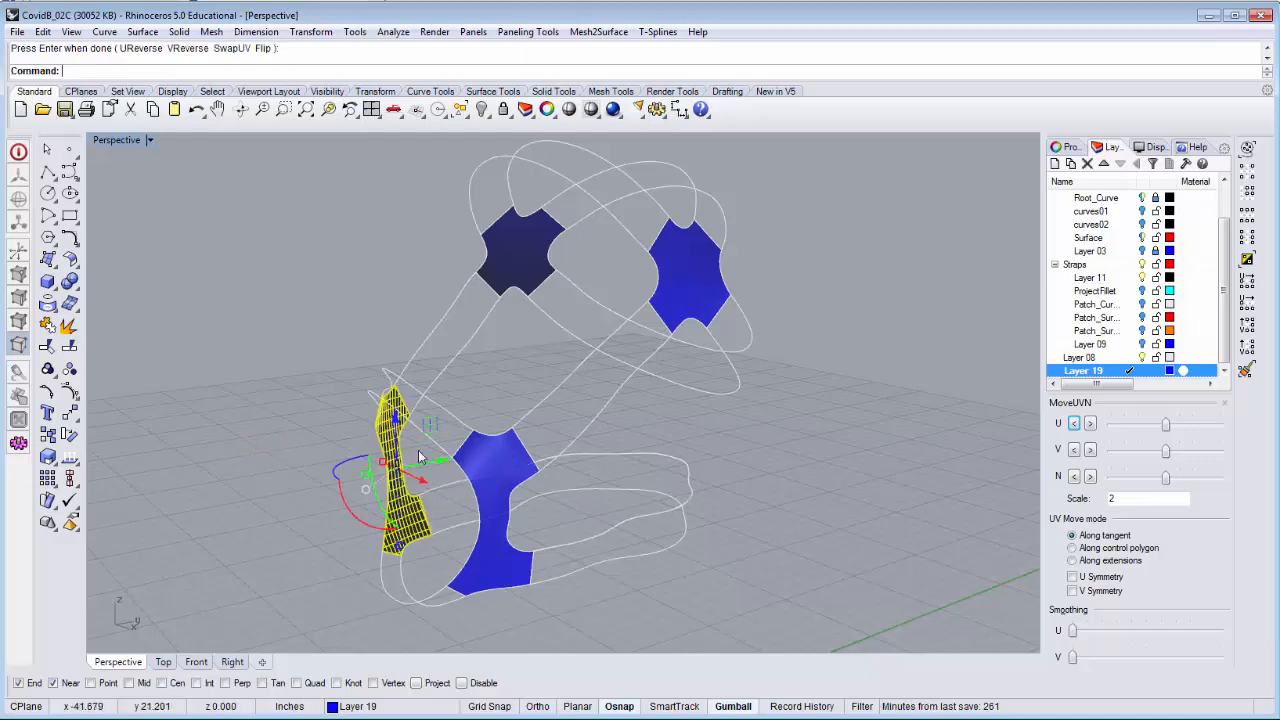
# Inspect the left cheek patch's normal direction with Dir, then clear the selection.
pyautogui.click(505, 461)
pyautogui.press('Return')
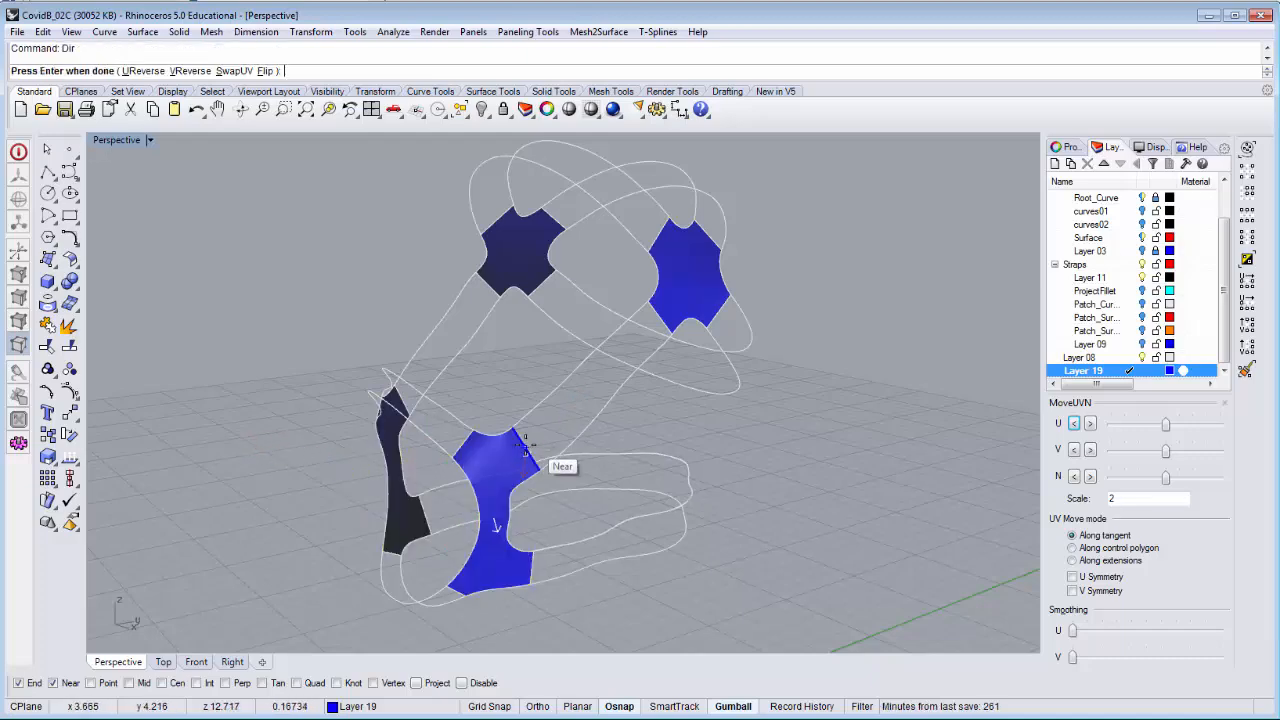
pyautogui.moveTo(533, 441)
pyautogui.mouseDown(button='right')
pyautogui.moveTo(667, 438)
pyautogui.moveTo(540, 462)
pyautogui.mouseUp(button='right')
pyautogui.press('Return')
pyautogui.click(808, 452)
pyautogui.moveTo(777, 499); pyautogui.dragTo(838, 459, button='right')
pyautogui.moveTo(683, 398); pyautogui.dragTo(565, 394, button='right')
pyautogui.scroll(3, 615, 396)
pyautogui.scroll(-5, 615, 390)
pyautogui.scroll(4, 611, 395)
pyautogui.scroll(-2, 611, 396)
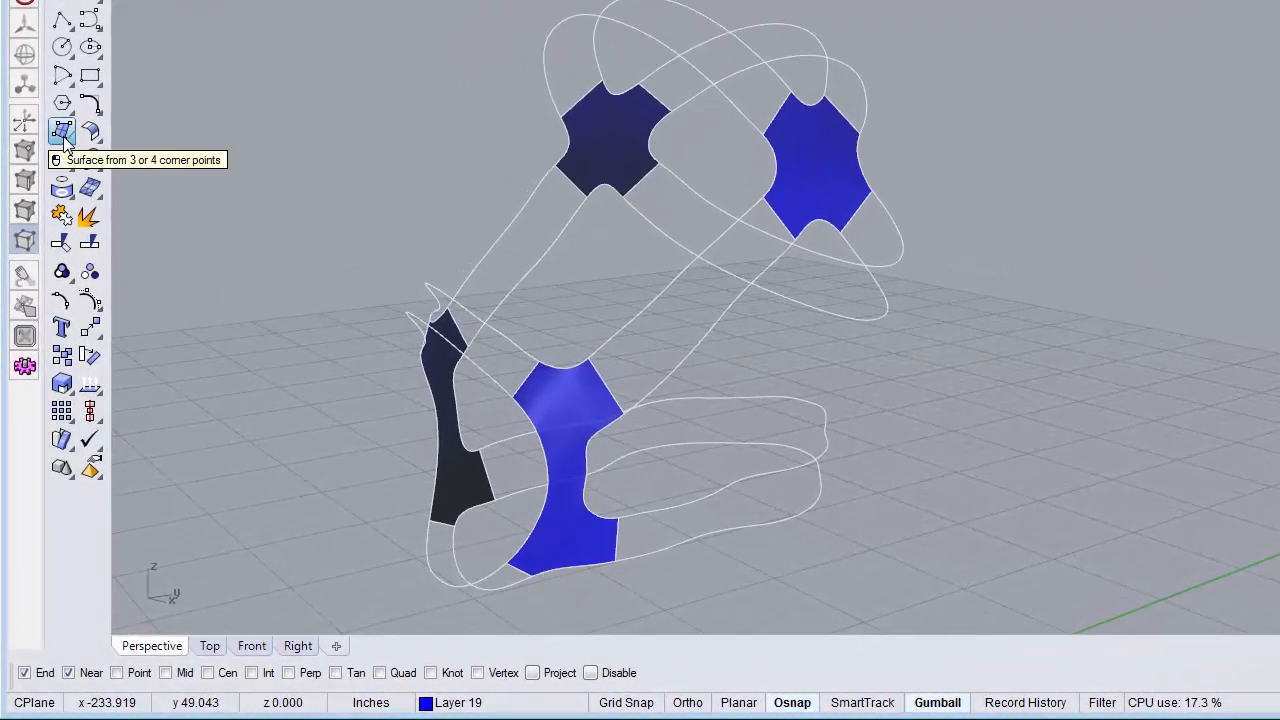
# Create an edge-curve surface for the strap around the back of the neck from its two long curves and the cheek patches' surface edges.
pyautogui.click(50, 263)
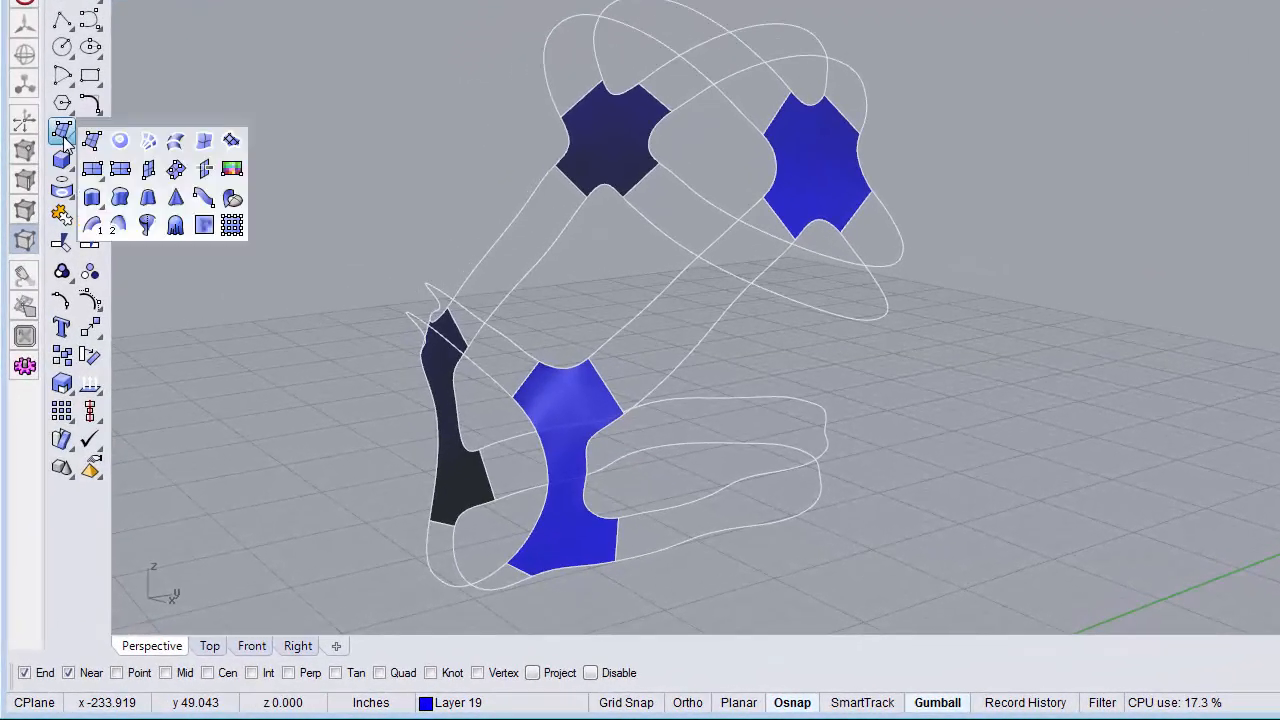
pyautogui.click(203, 147)
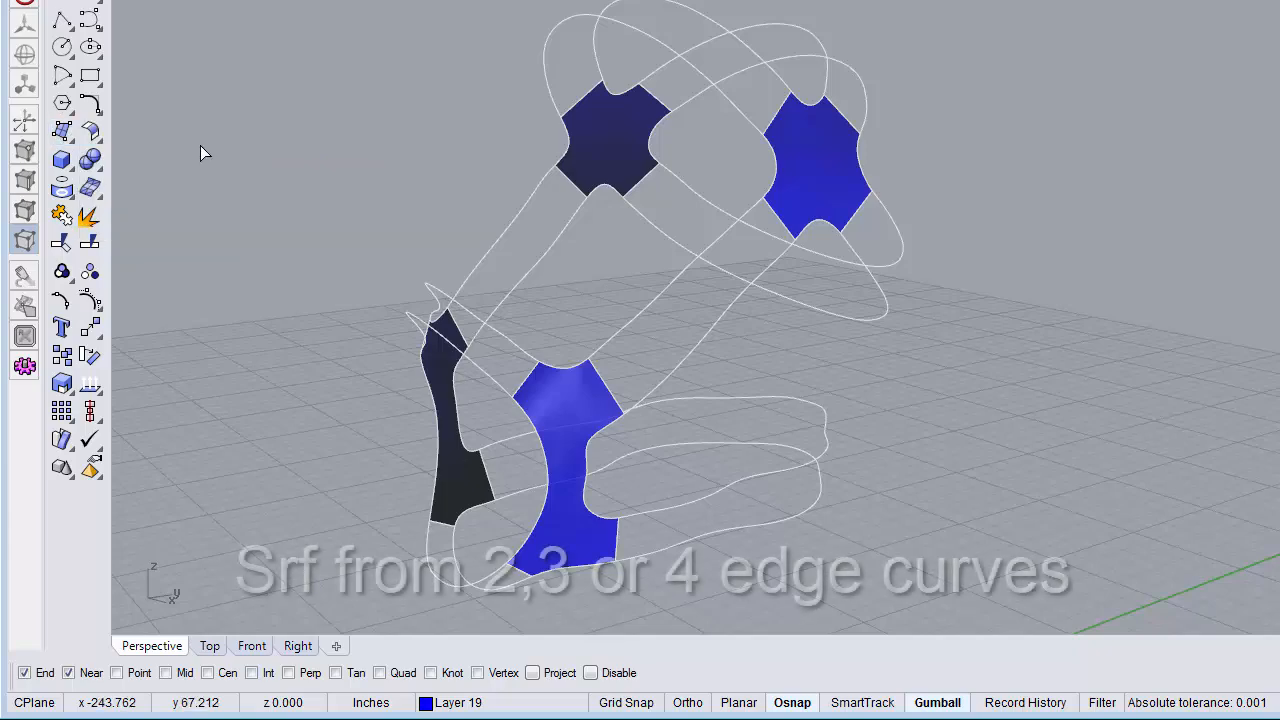
pyautogui.moveTo(851, 462); pyautogui.dragTo(823, 430, button='right')
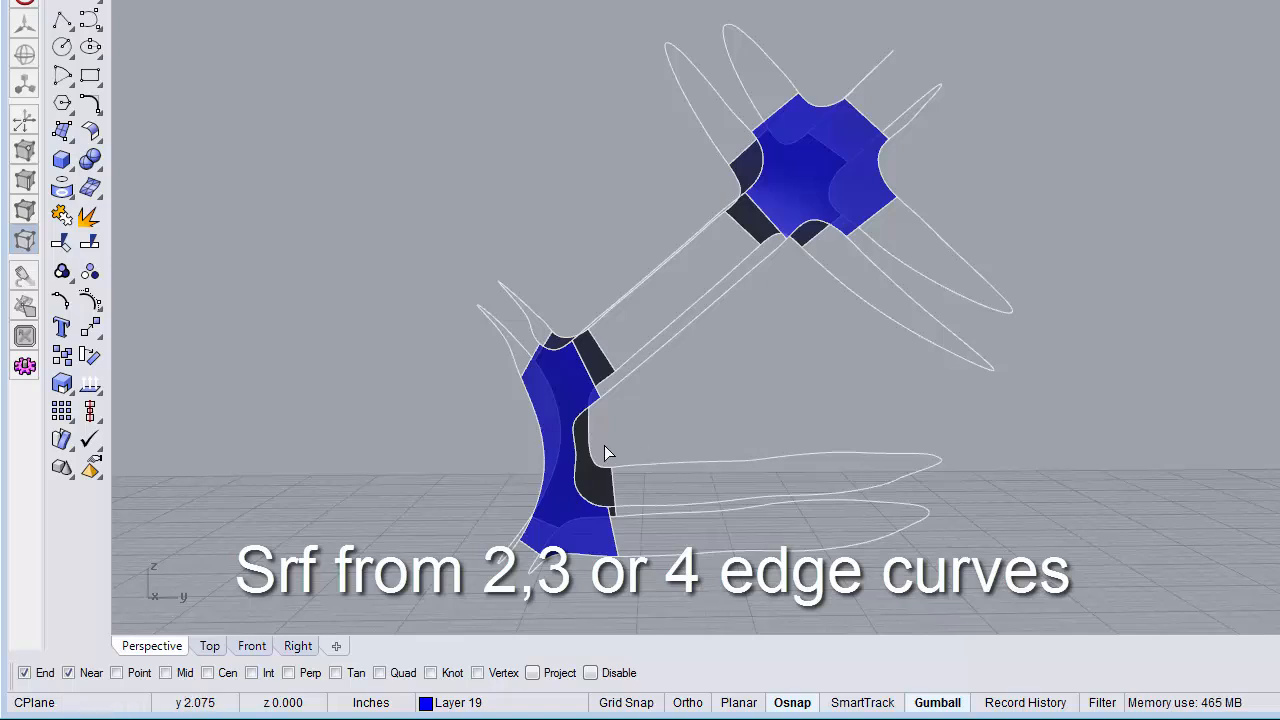
pyautogui.moveTo(601, 441); pyautogui.dragTo(1004, 562)
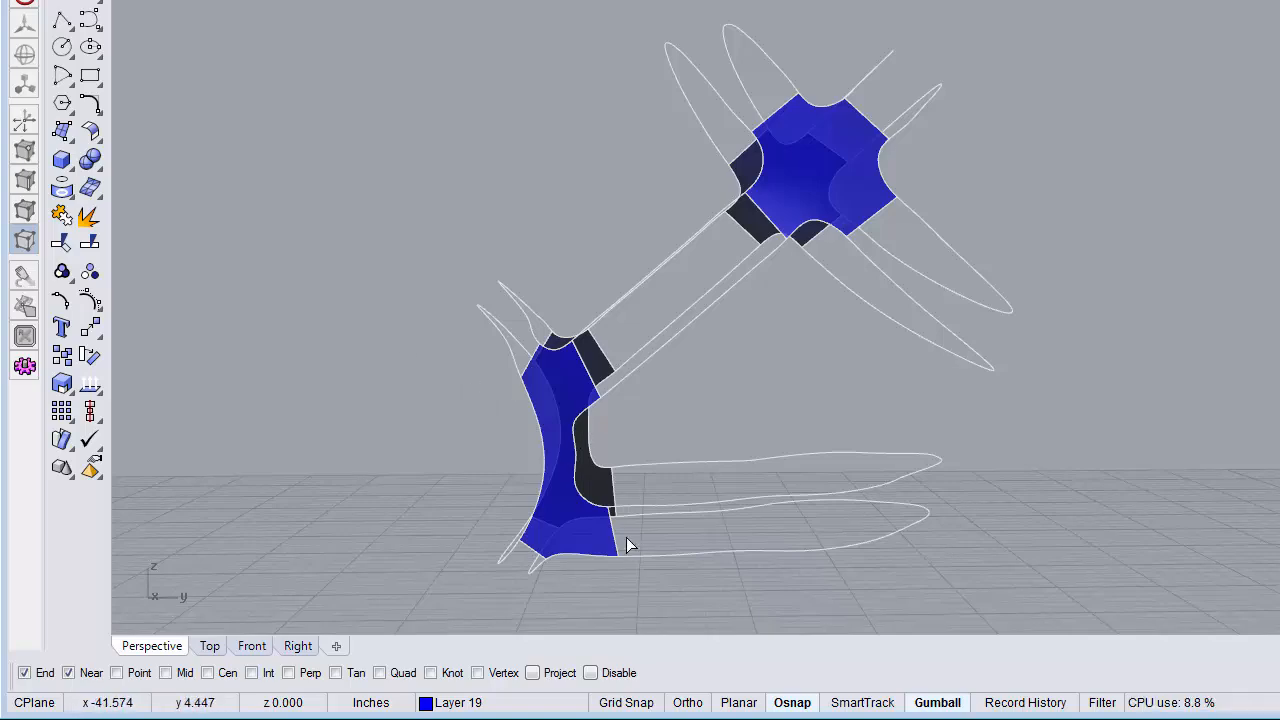
pyautogui.scroll(3, 628, 545)
pyautogui.click(664, 531)
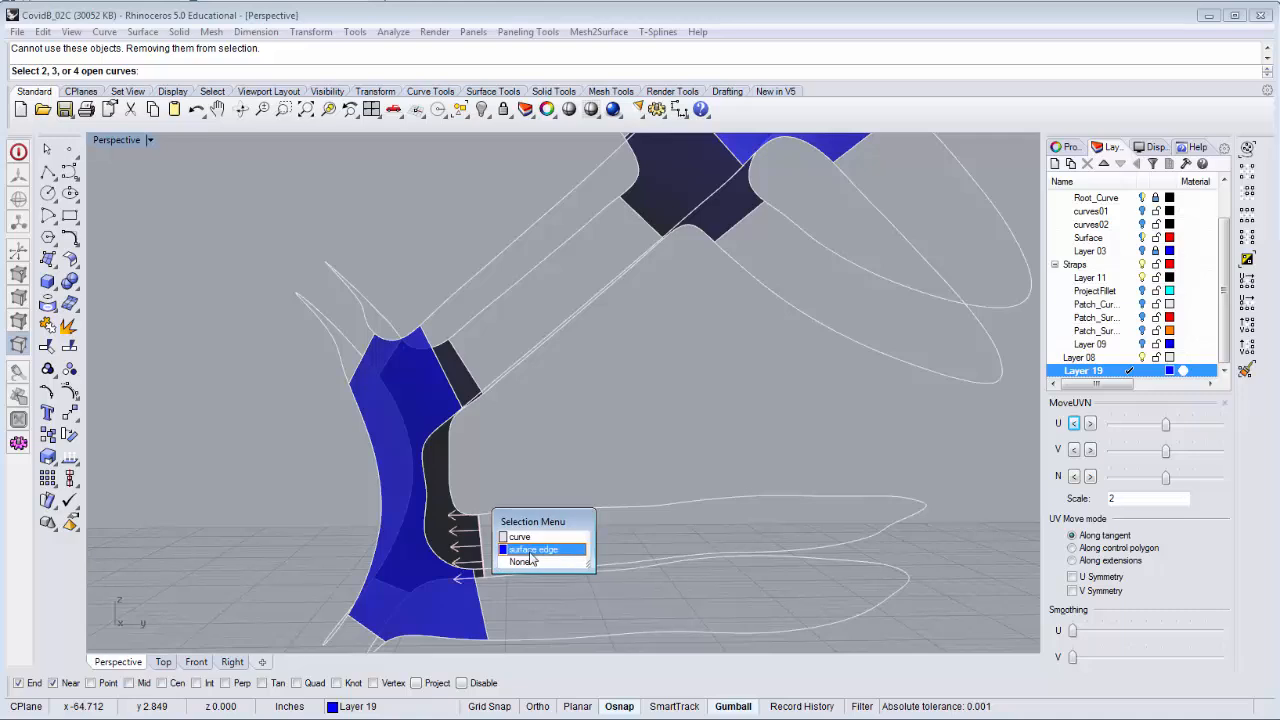
pyautogui.click(533, 556)
pyautogui.click(483, 619)
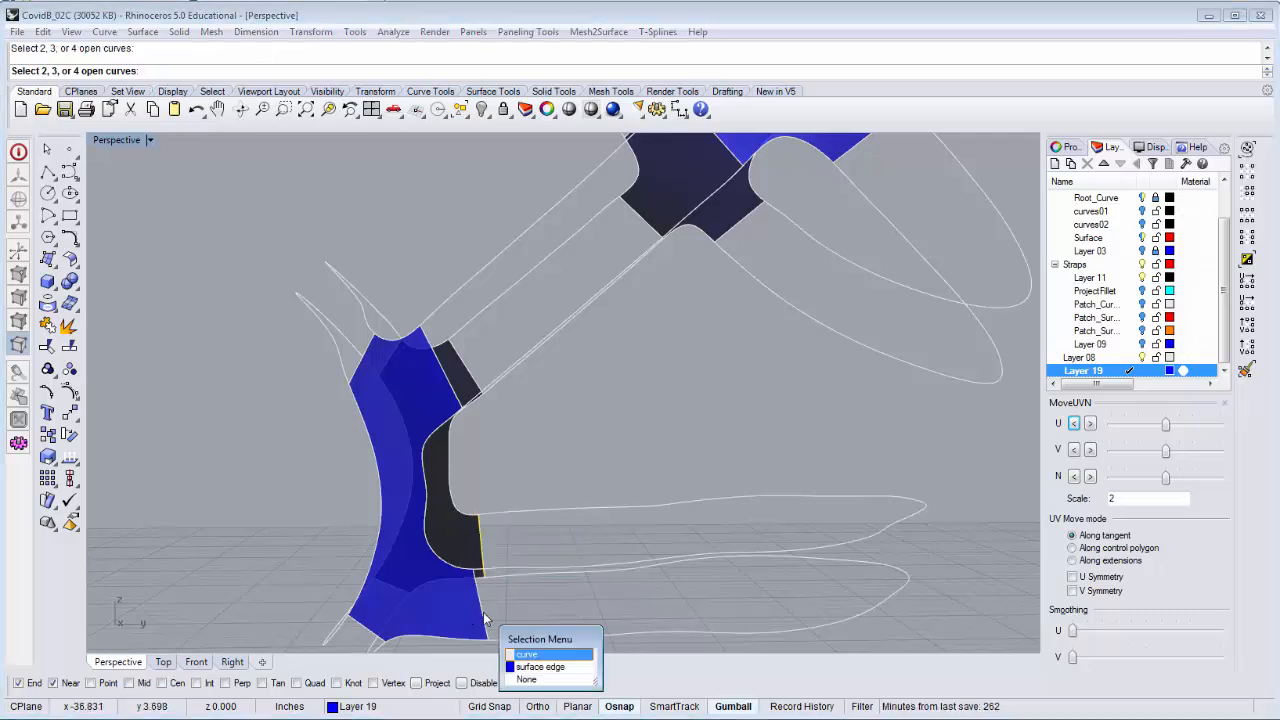
pyautogui.click(538, 667)
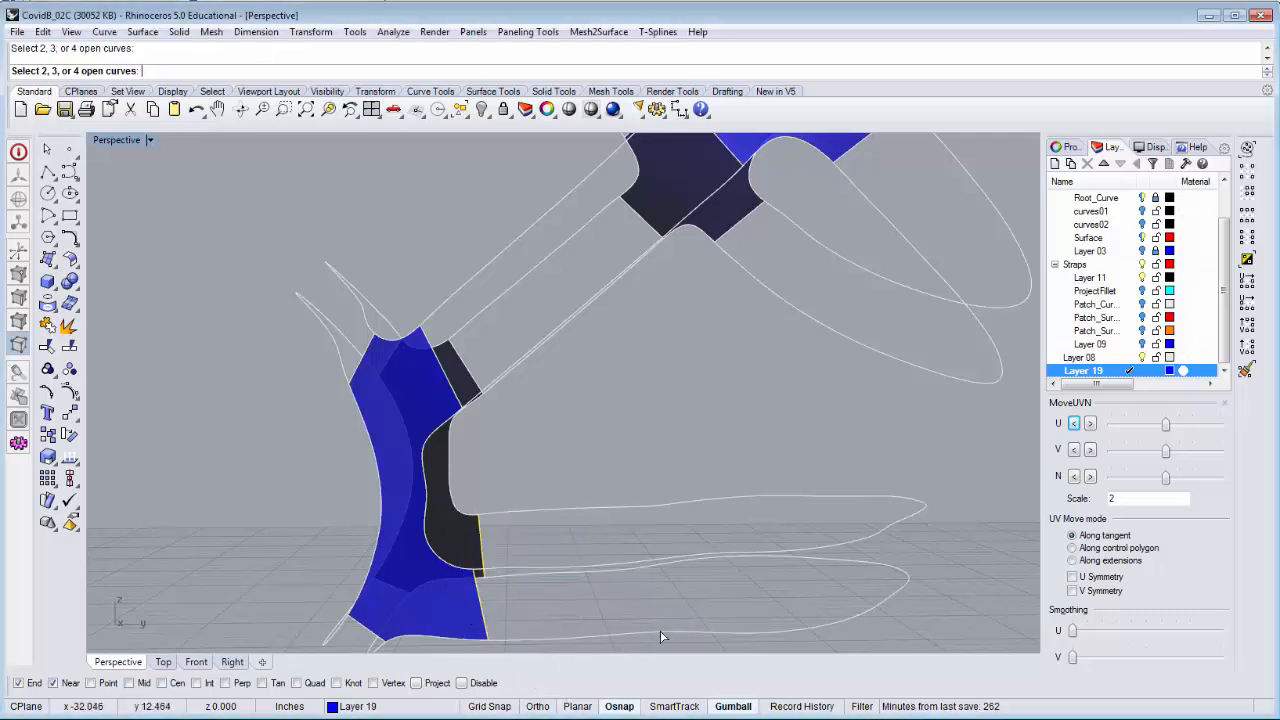
pyautogui.rightClick(906, 524)
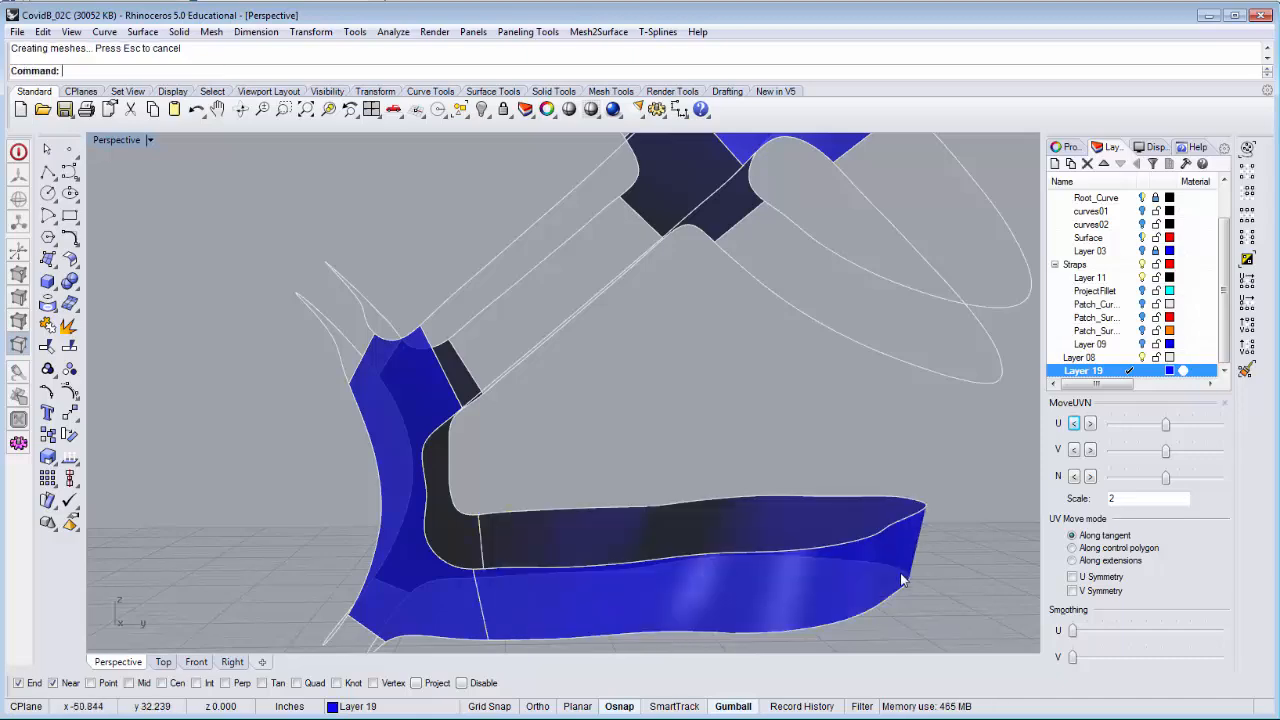
# Build an edge-curve surface for the strap joining the left cheek patch to the left crossing patch, using the patches' surface edges as ends.
pyautogui.moveTo(906, 580); pyautogui.dragTo(871, 519, button='right')
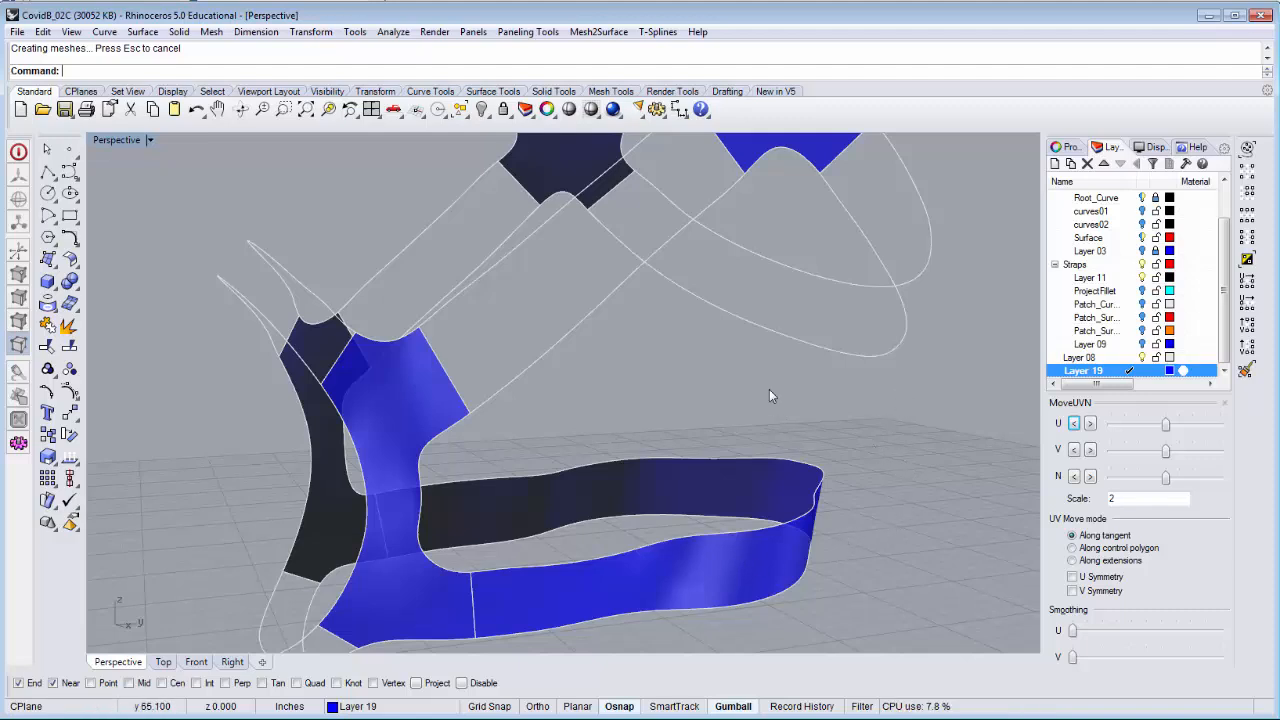
pyautogui.click(453, 381)
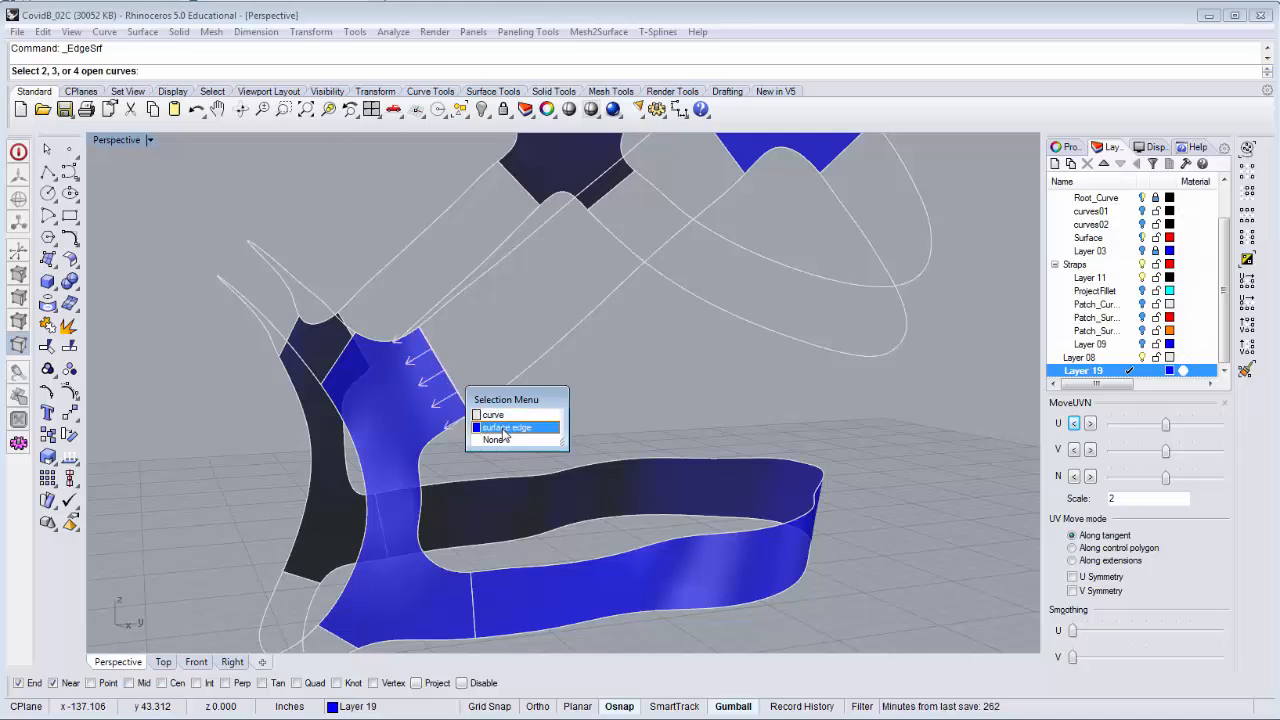
pyautogui.click(507, 428)
pyautogui.click(740, 170)
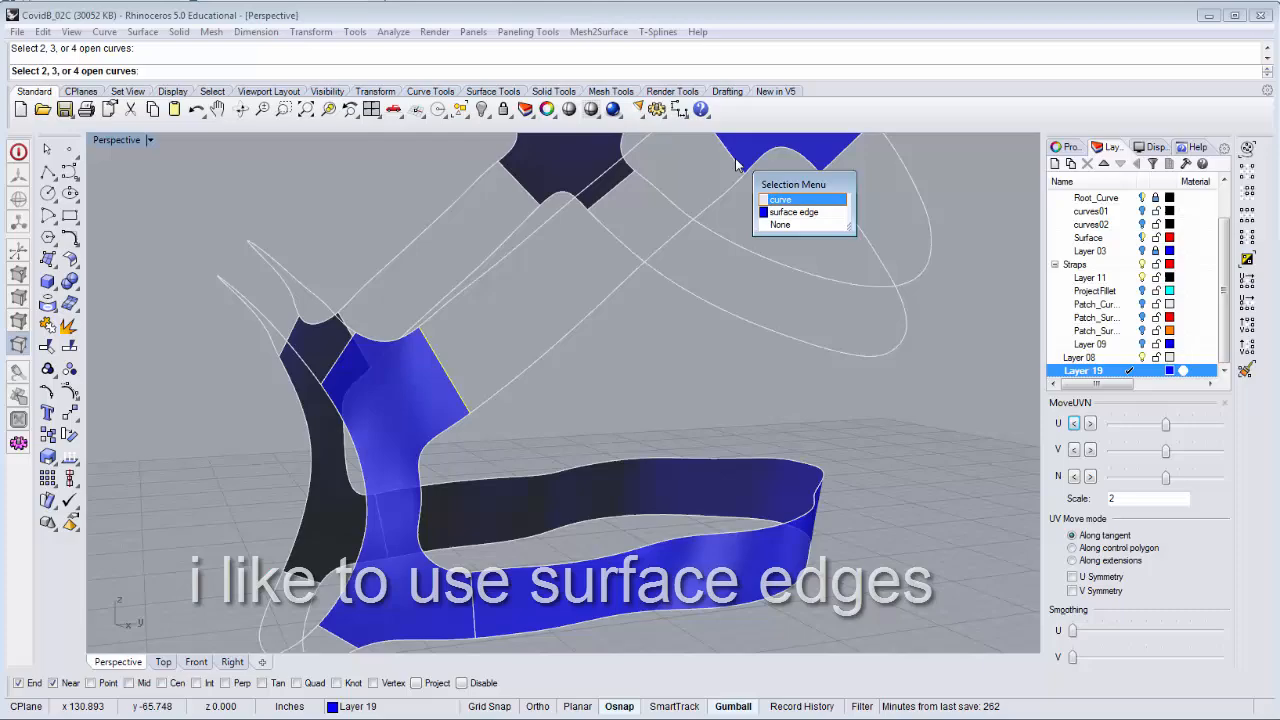
pyautogui.click(786, 212)
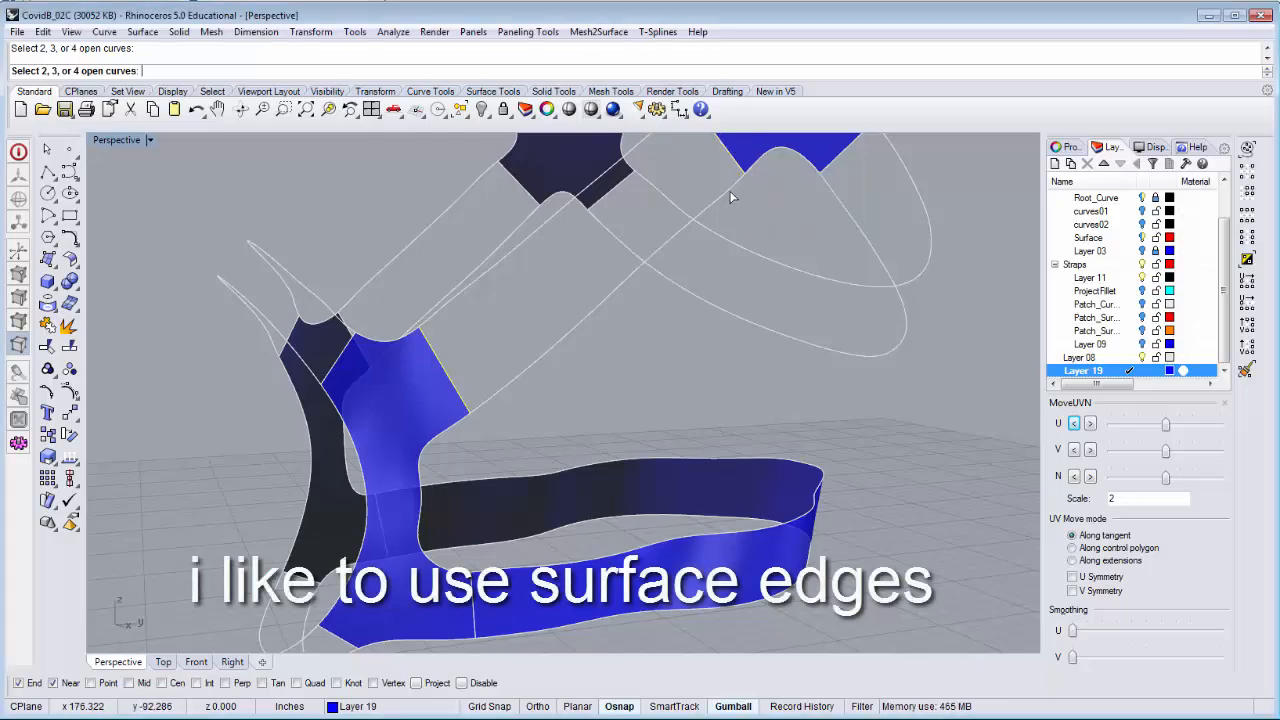
pyautogui.click(543, 226)
pyautogui.moveTo(630, 340); pyautogui.dragTo(674, 355, button='right')
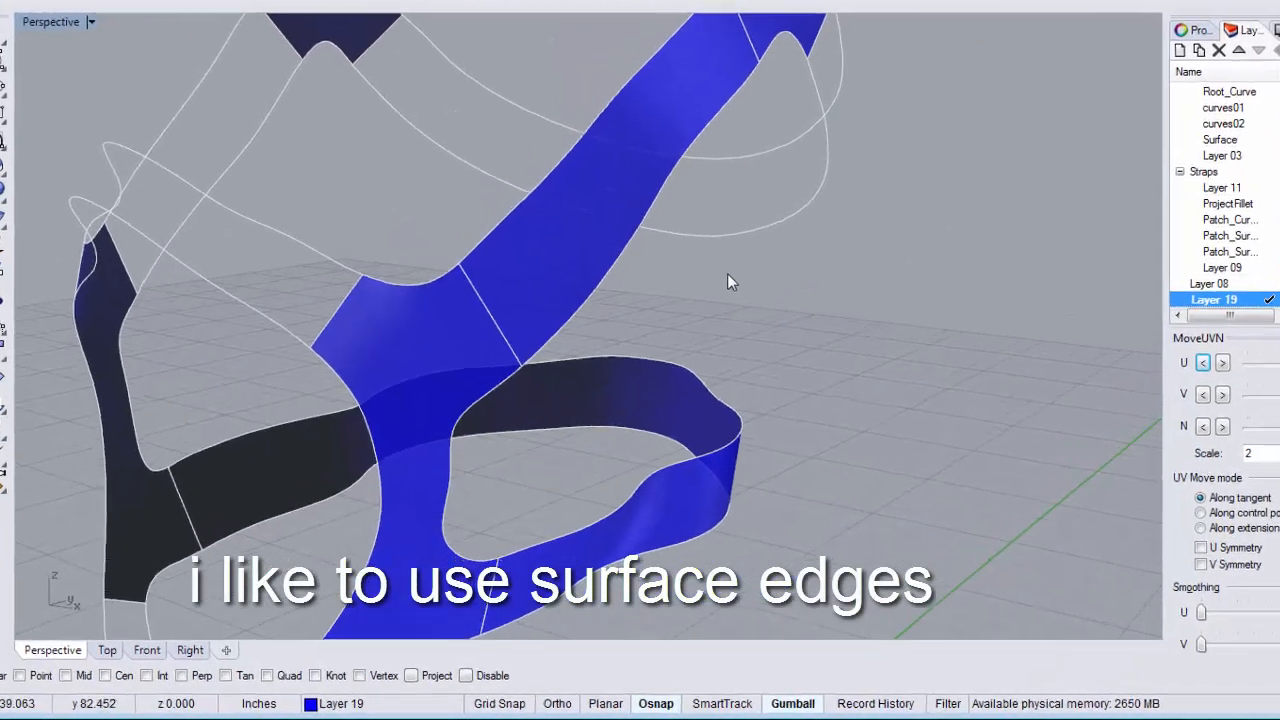
# Select the boundary curves of the strap under the chin and create an edge-curve surface from them.
pyautogui.scroll(-7, 677, 350)
pyautogui.moveTo(749, 252); pyautogui.dragTo(888, 214, button='right')
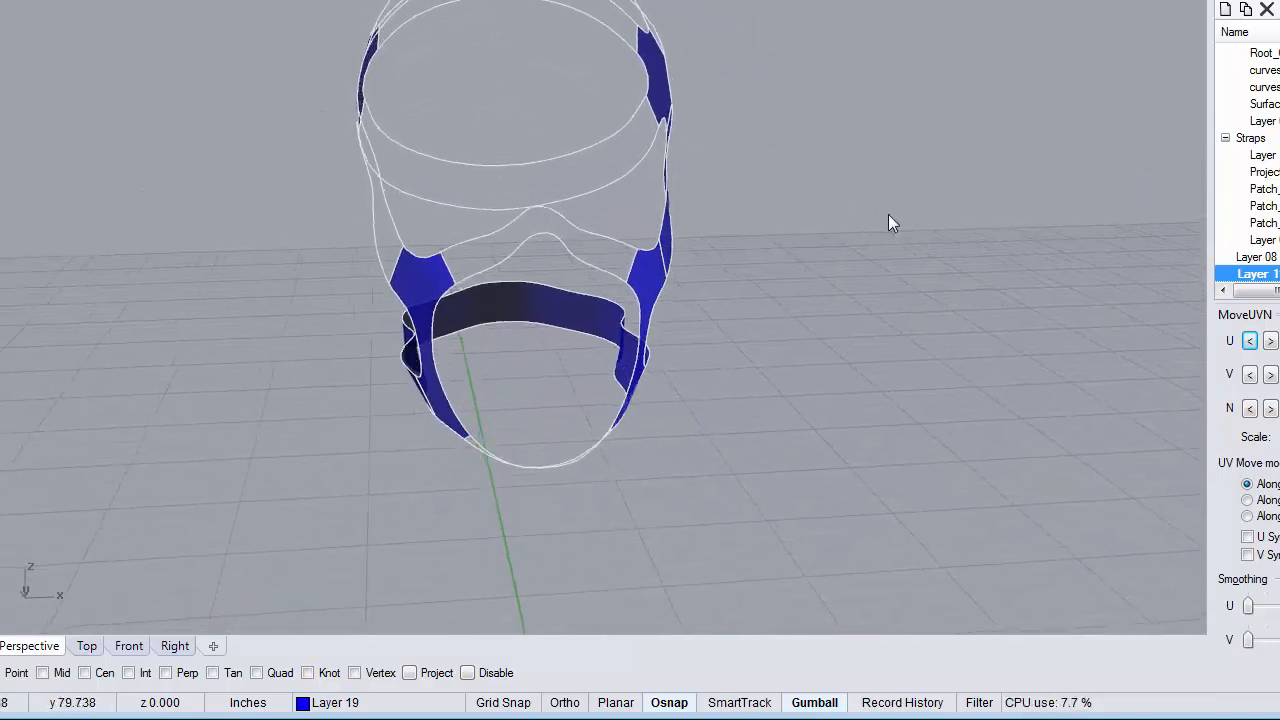
pyautogui.moveTo(456, 374); pyautogui.dragTo(621, 530)
pyautogui.moveTo(621, 530); pyautogui.dragTo(753, 428, button='right')
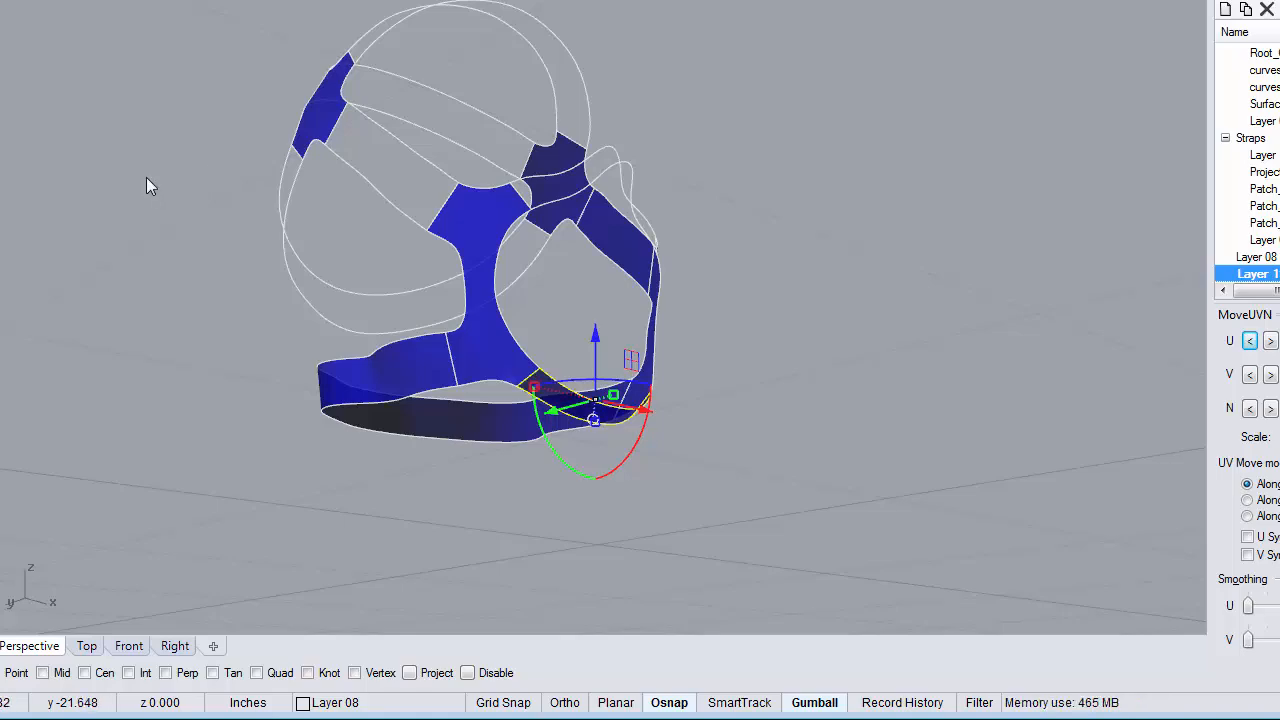
pyautogui.moveTo(655, 406); pyautogui.dragTo(534, 311, button='right')
pyautogui.click(414, 488)
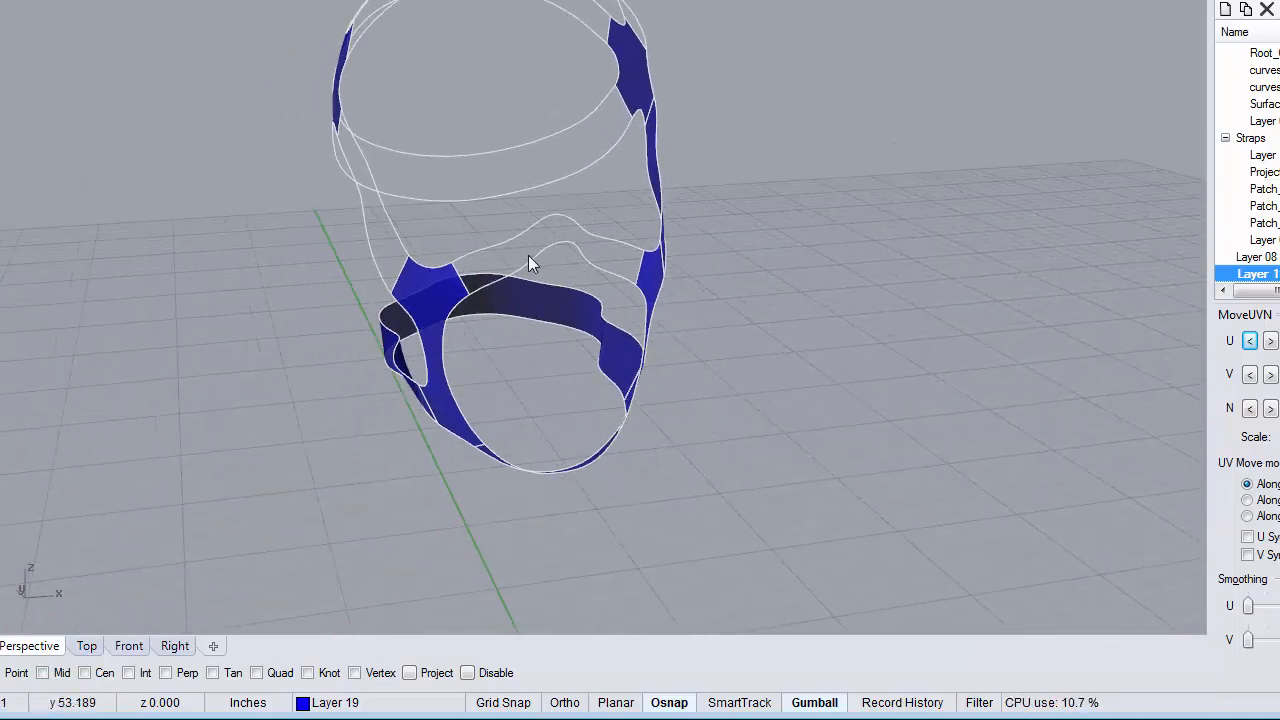
# Sweep a two-rail surface for the strap over the nose, using its two long curves as rails and the cheek patches' surface edges as sections.
pyautogui.scroll(7, 526, 259)
pyautogui.moveTo(523, 267); pyautogui.dragTo(600, 266, button='right')
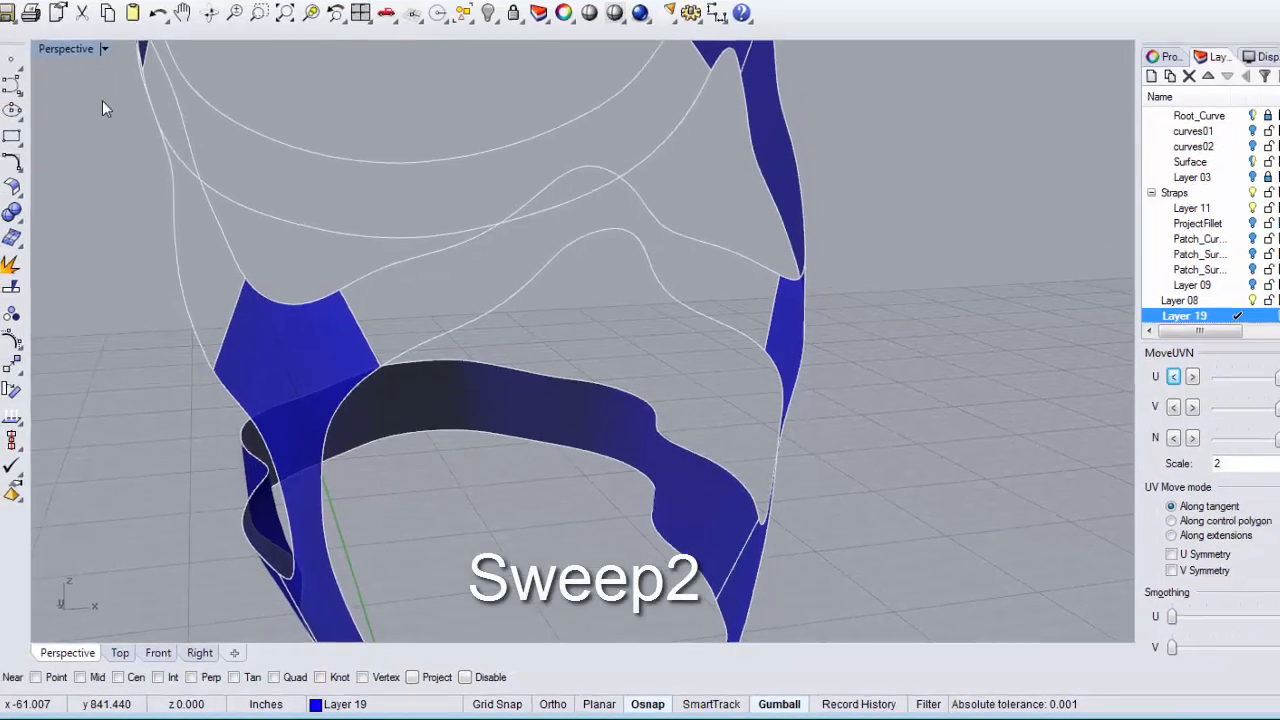
pyautogui.write('Sweep2')
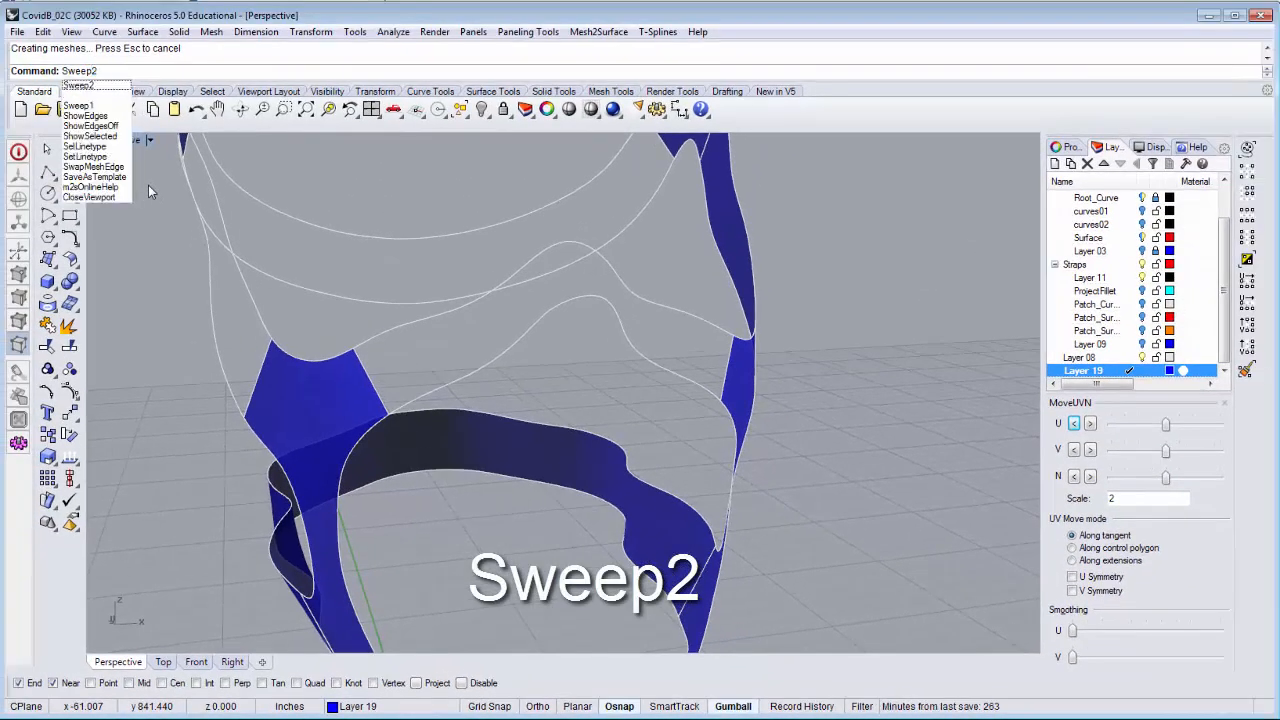
pyautogui.press('Return')
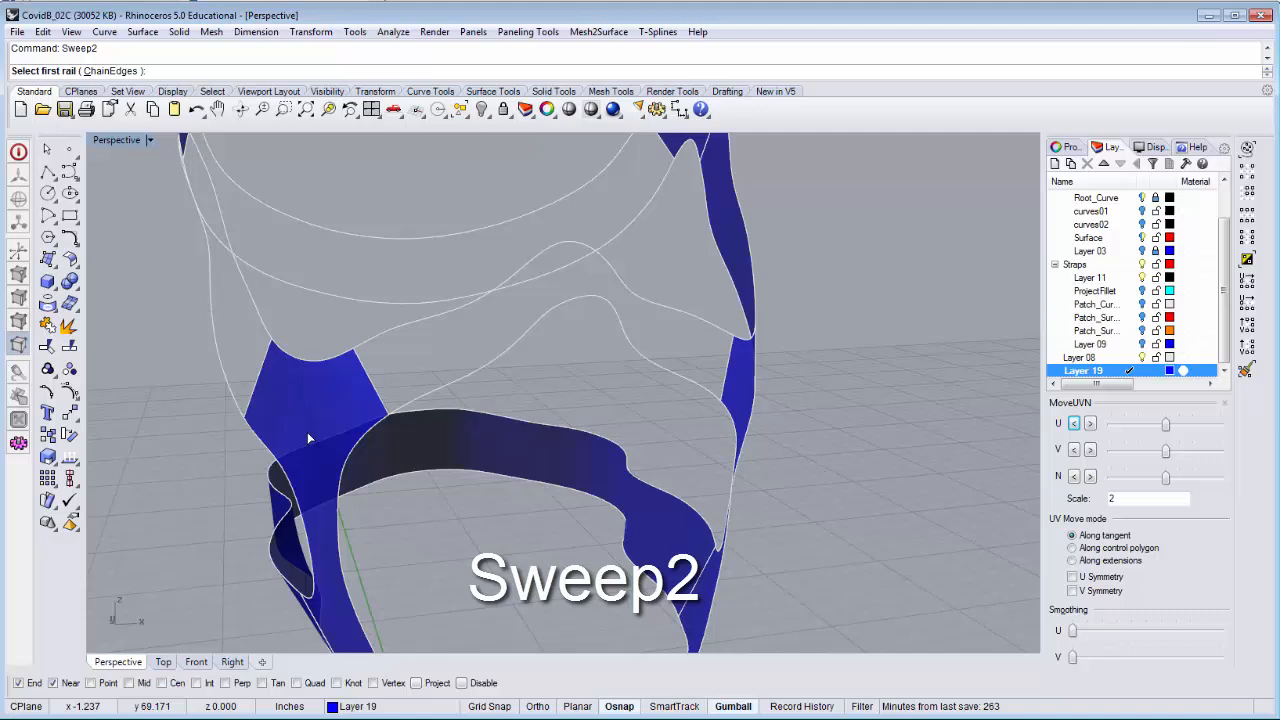
pyautogui.click(400, 332)
pyautogui.click(508, 352)
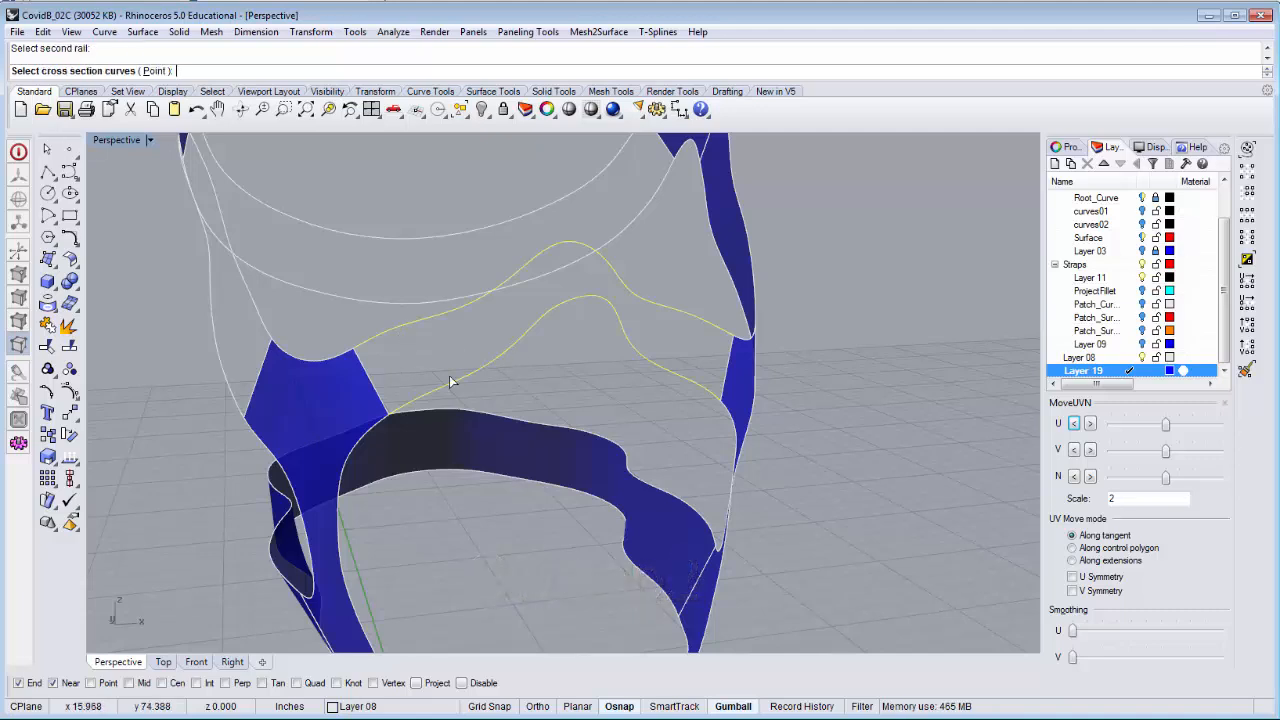
pyautogui.click(371, 383)
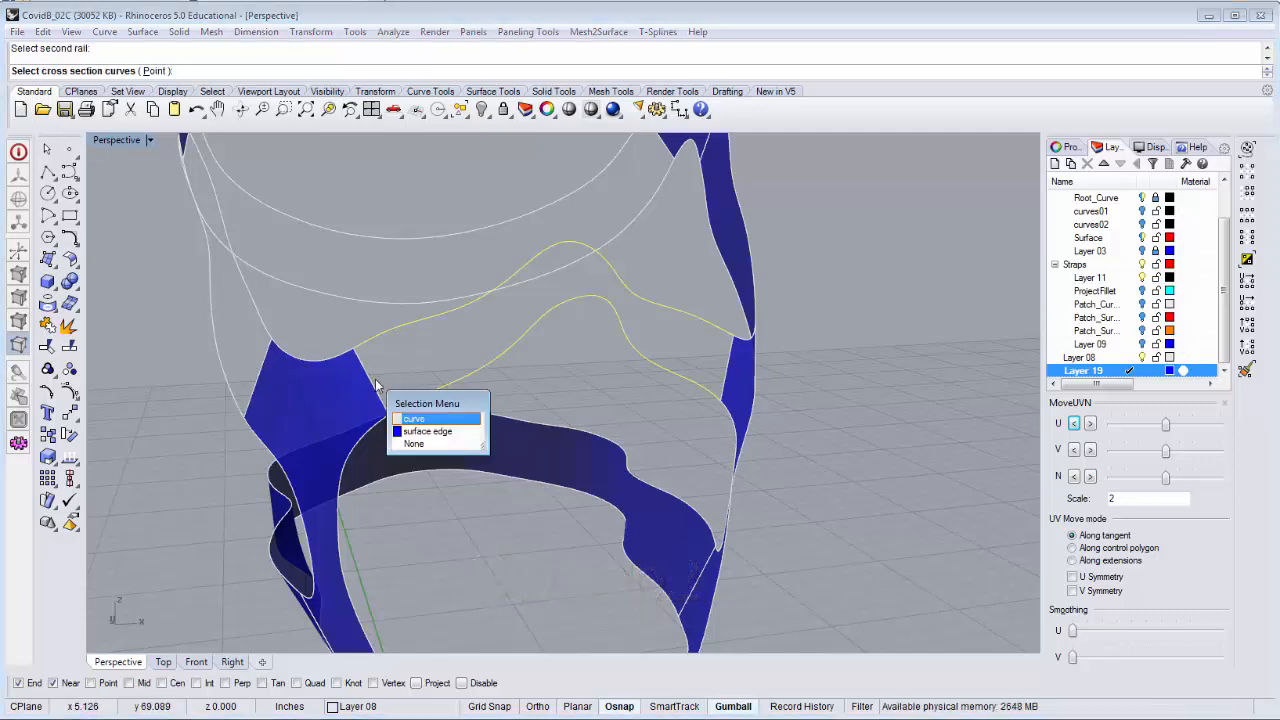
pyautogui.click(427, 442)
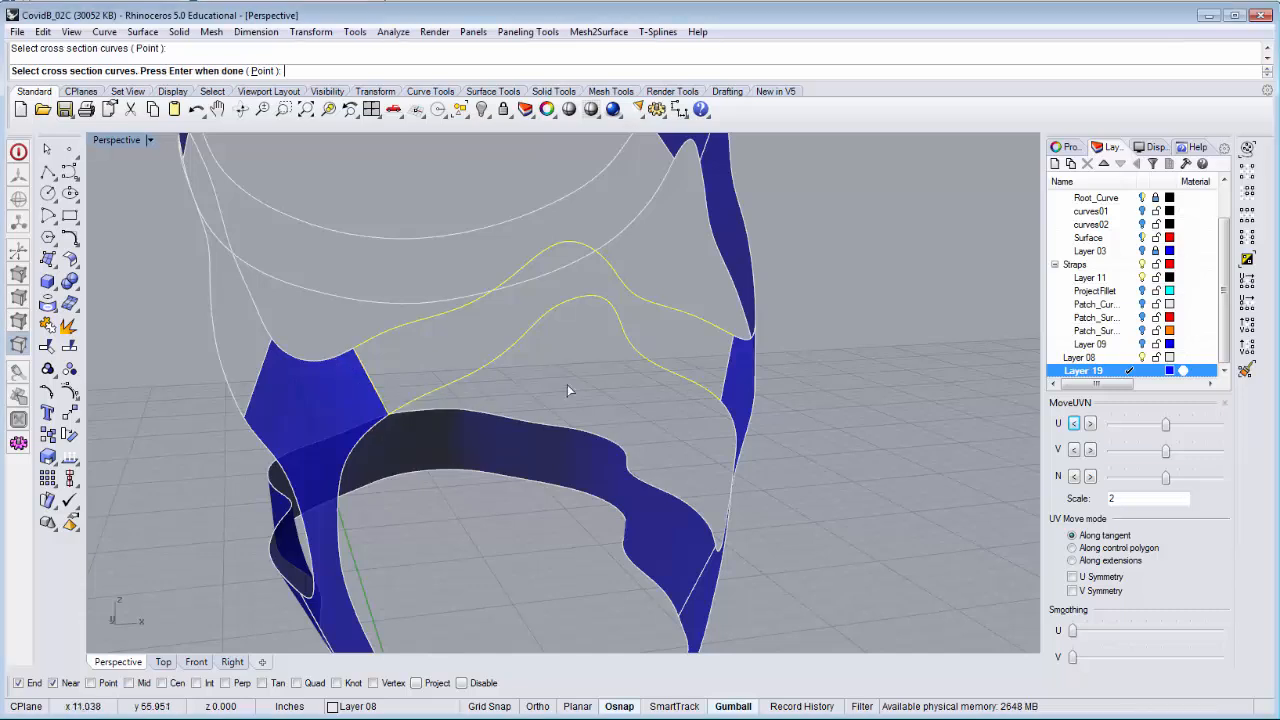
pyautogui.click(728, 381)
pyautogui.click(793, 430)
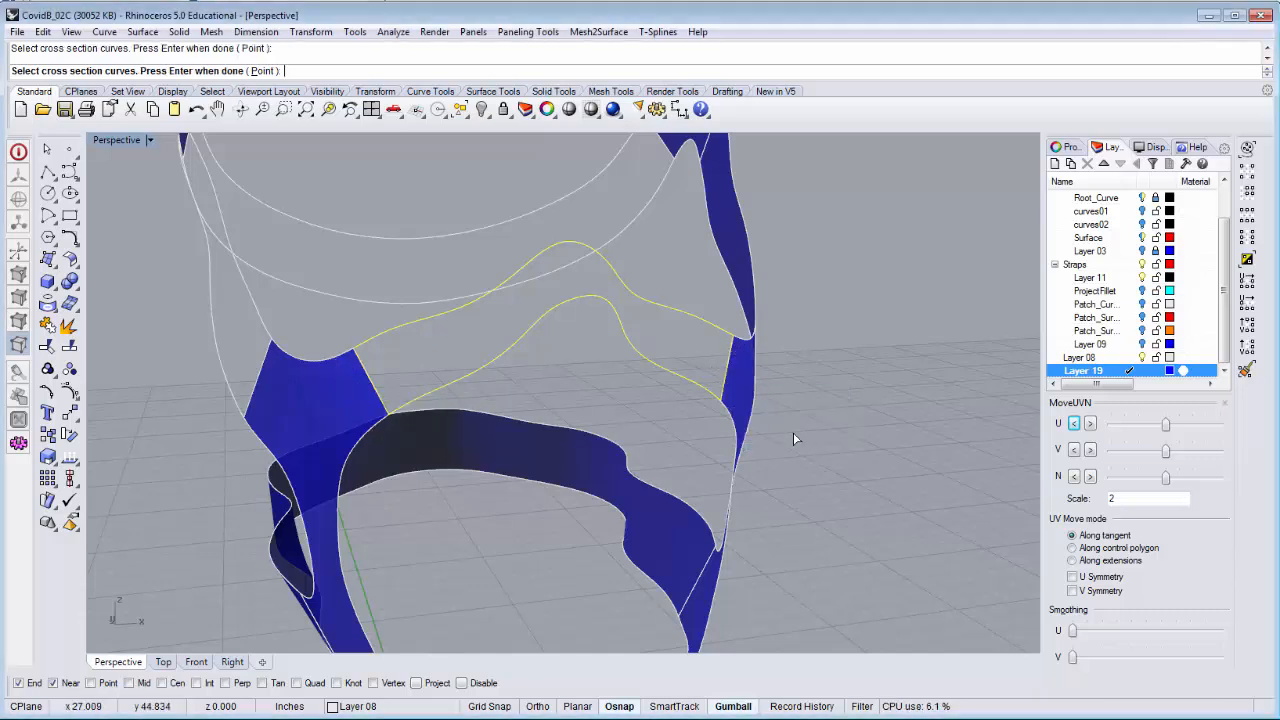
pyautogui.press('Return')
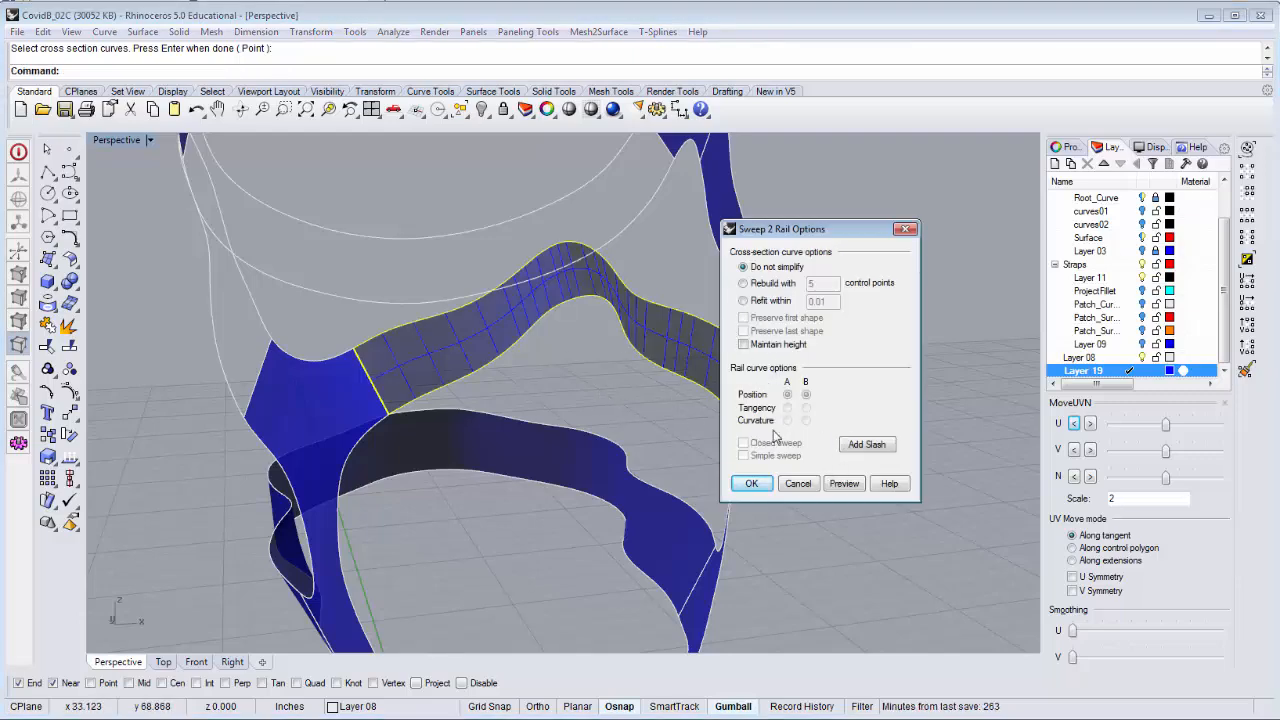
pyautogui.click(752, 484)
# Create a Sweep2 surface for the open side strap joining the other cheek patch to its crossing patch, with the patches' surface edges as sections.
pyautogui.moveTo(700, 490); pyautogui.dragTo(494, 494, button='right')
pyautogui.scroll(-8, 494, 494)
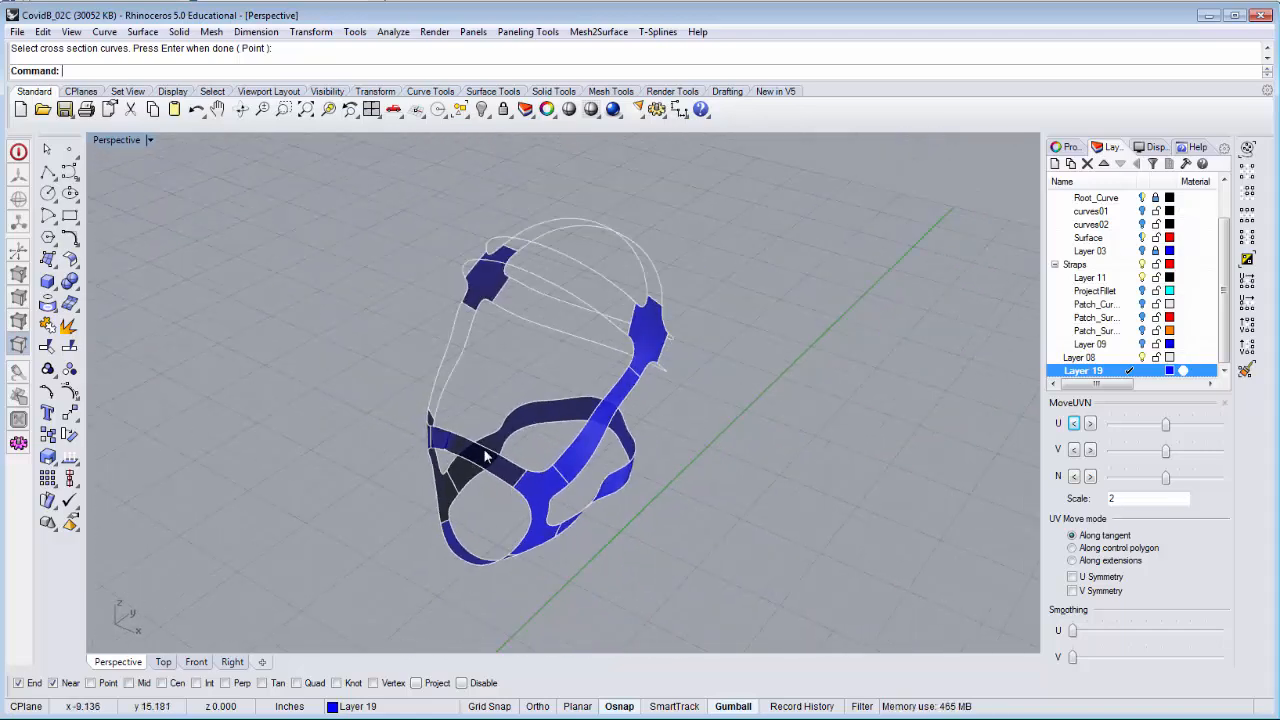
pyautogui.moveTo(458, 388); pyautogui.dragTo(609, 387, button='right')
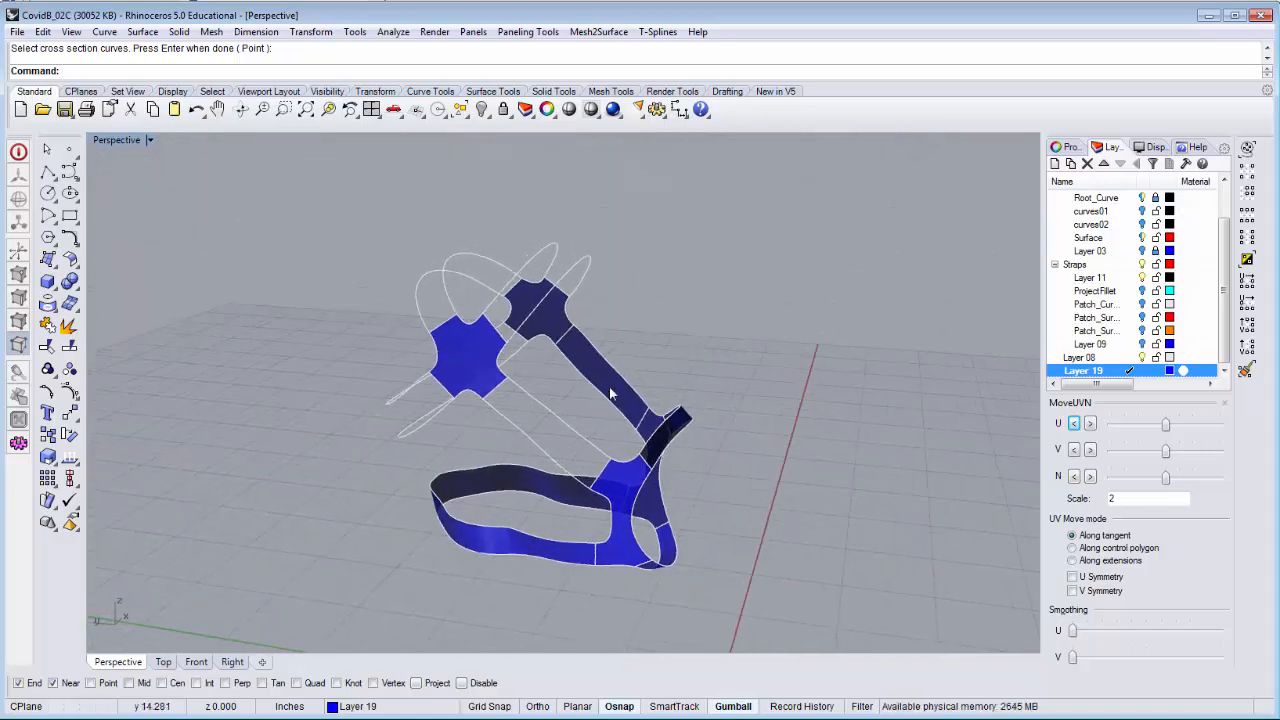
pyautogui.rightClick(575, 405)
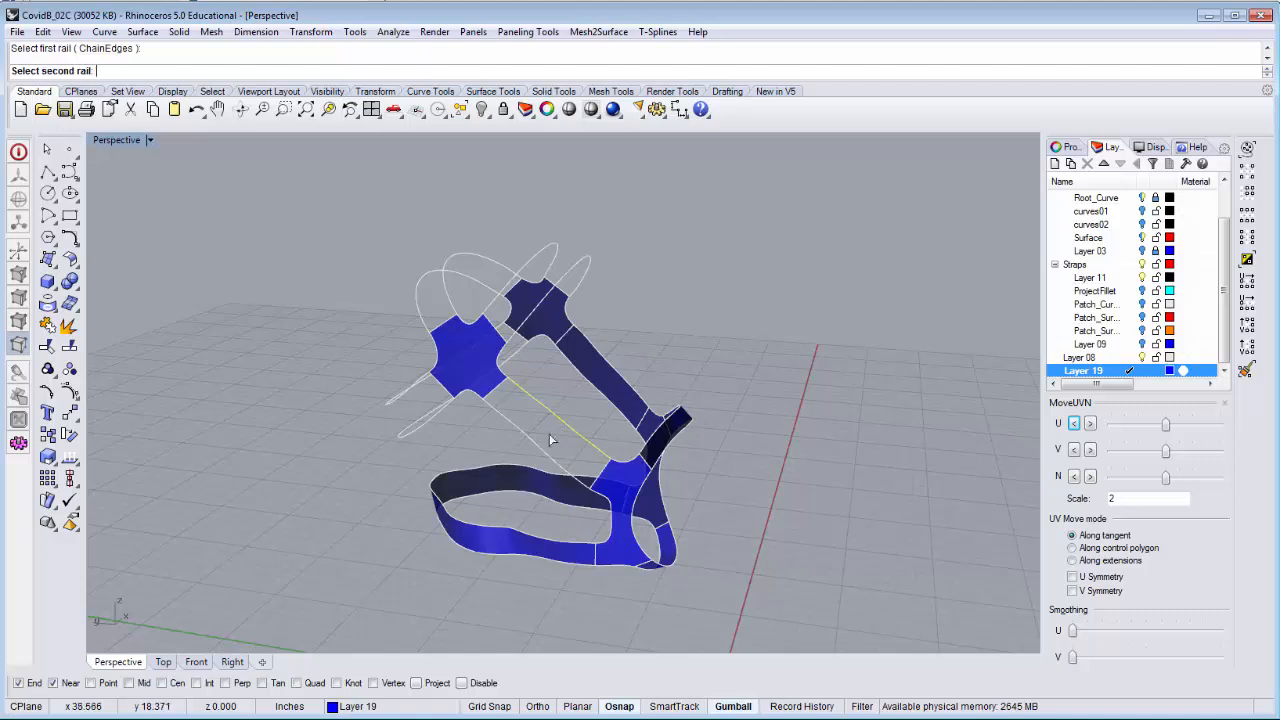
pyautogui.scroll(5, 604, 483)
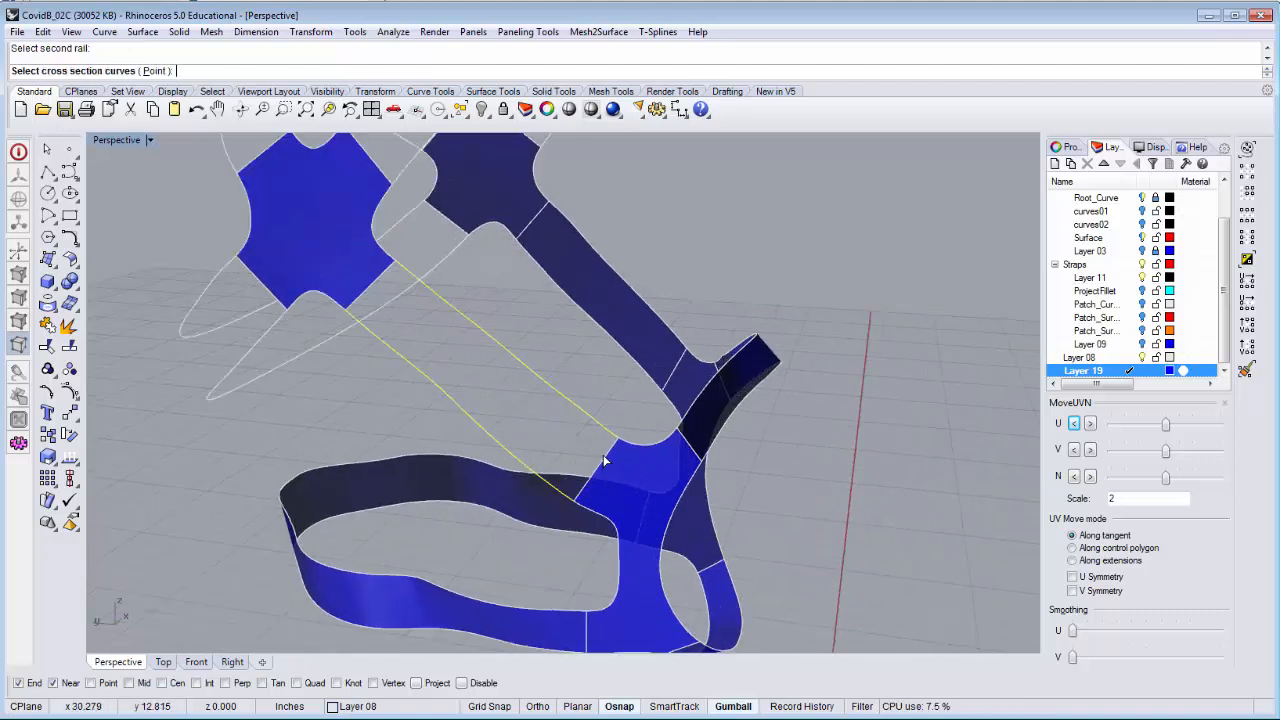
pyautogui.click(612, 467)
pyautogui.click(657, 510)
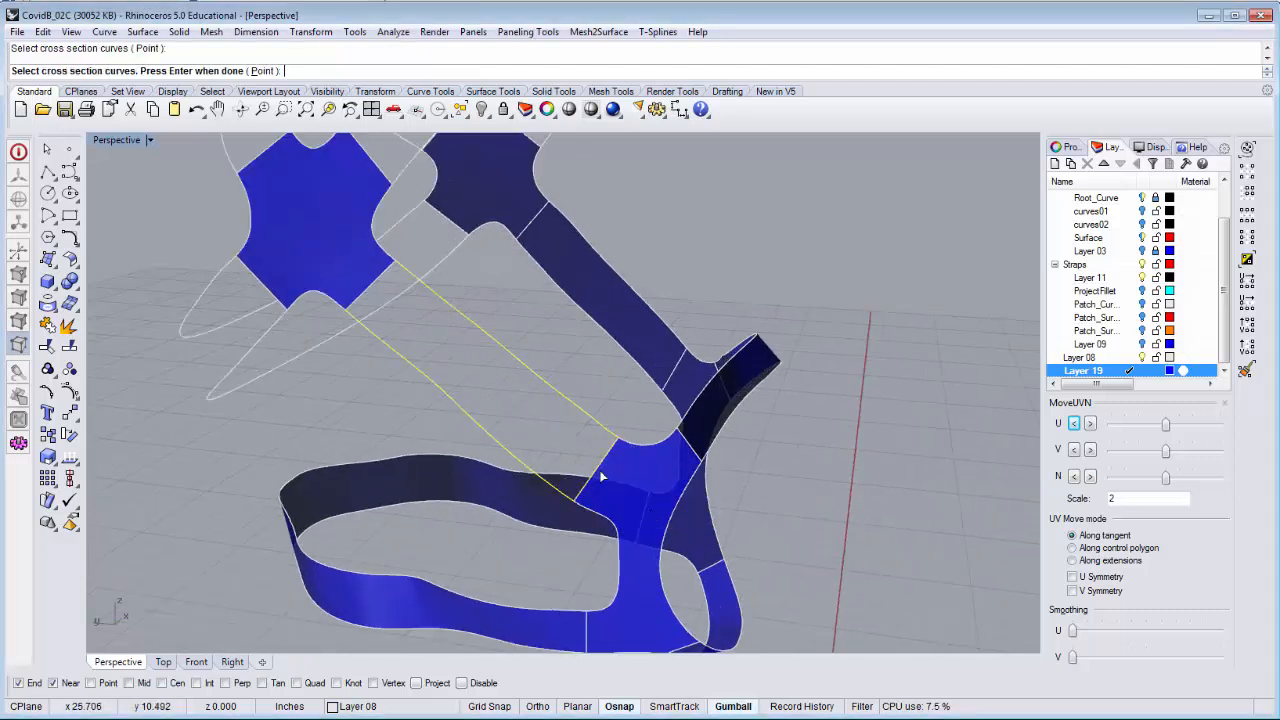
pyautogui.click(367, 295)
pyautogui.click(415, 340)
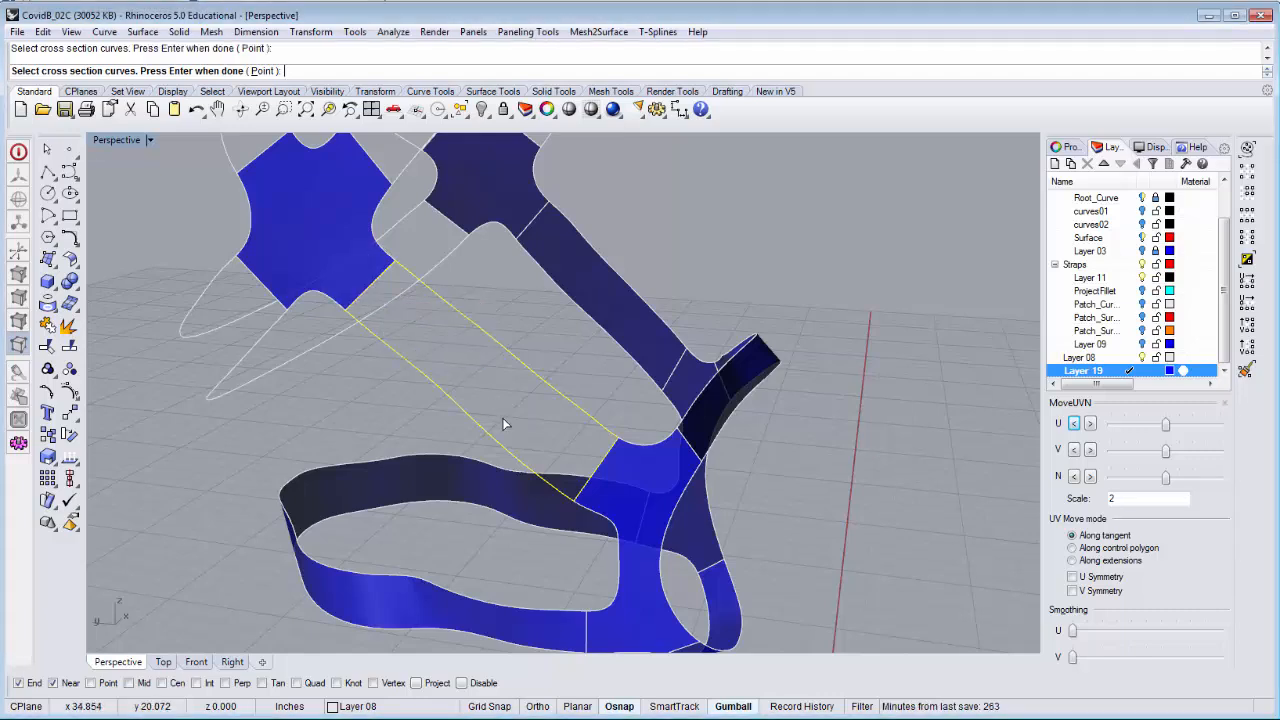
pyautogui.press('Return')
pyautogui.click(750, 485)
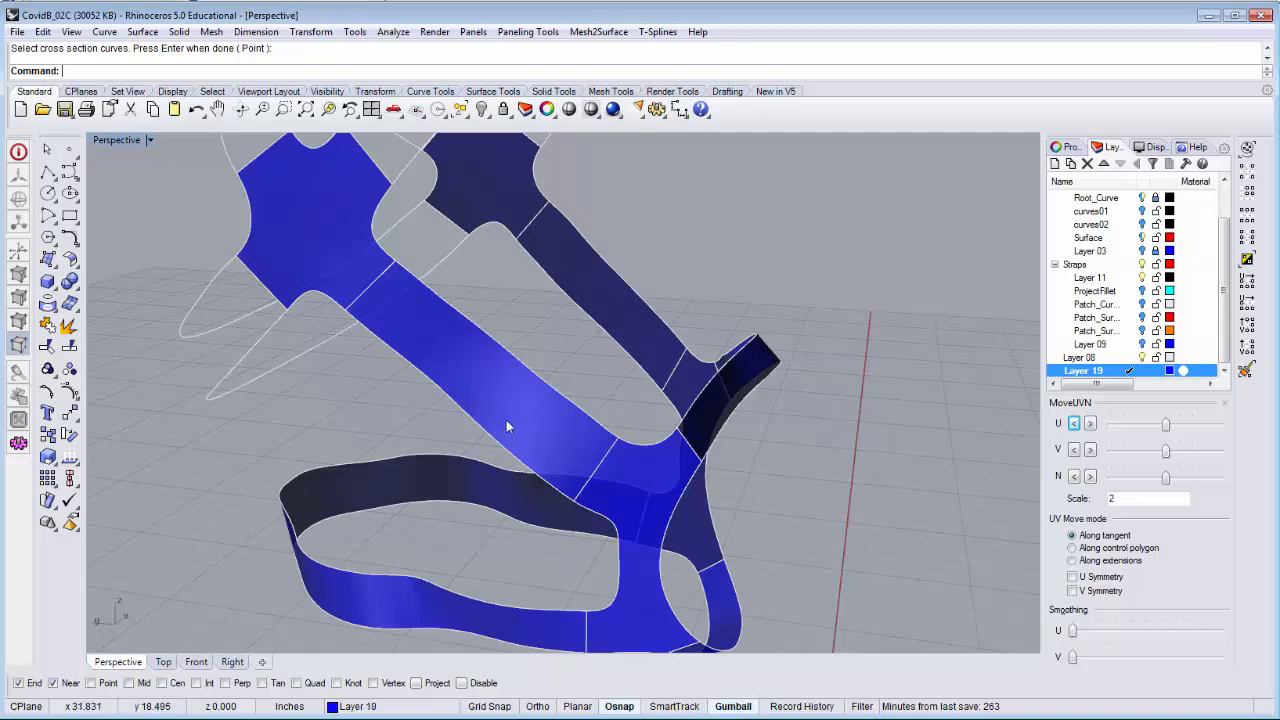
# Surface the strap around the back of the head with Sweep2 along its two long curves, using the crossing patches' surface edges as sections.
pyautogui.moveTo(506, 427); pyautogui.dragTo(428, 377, button='right')
pyautogui.scroll(-5, 522, 420)
pyautogui.rightClick(436, 372)
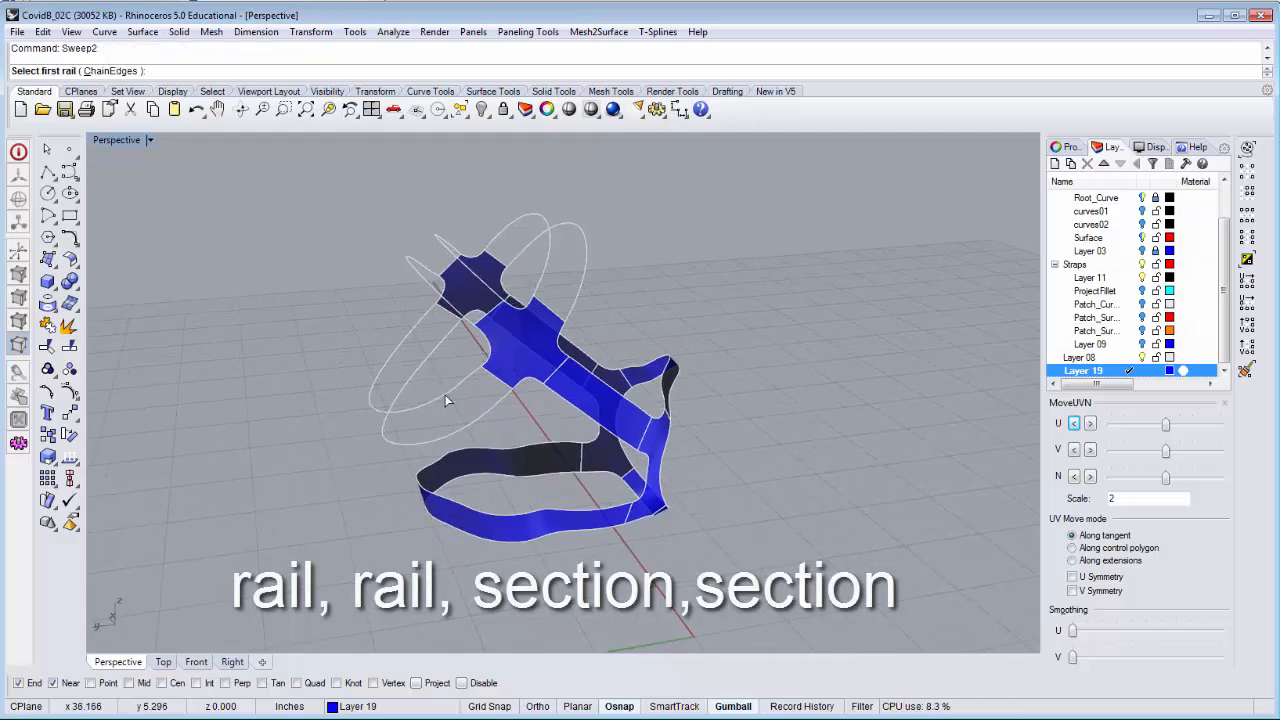
pyautogui.click(478, 421)
pyautogui.scroll(5, 492, 392)
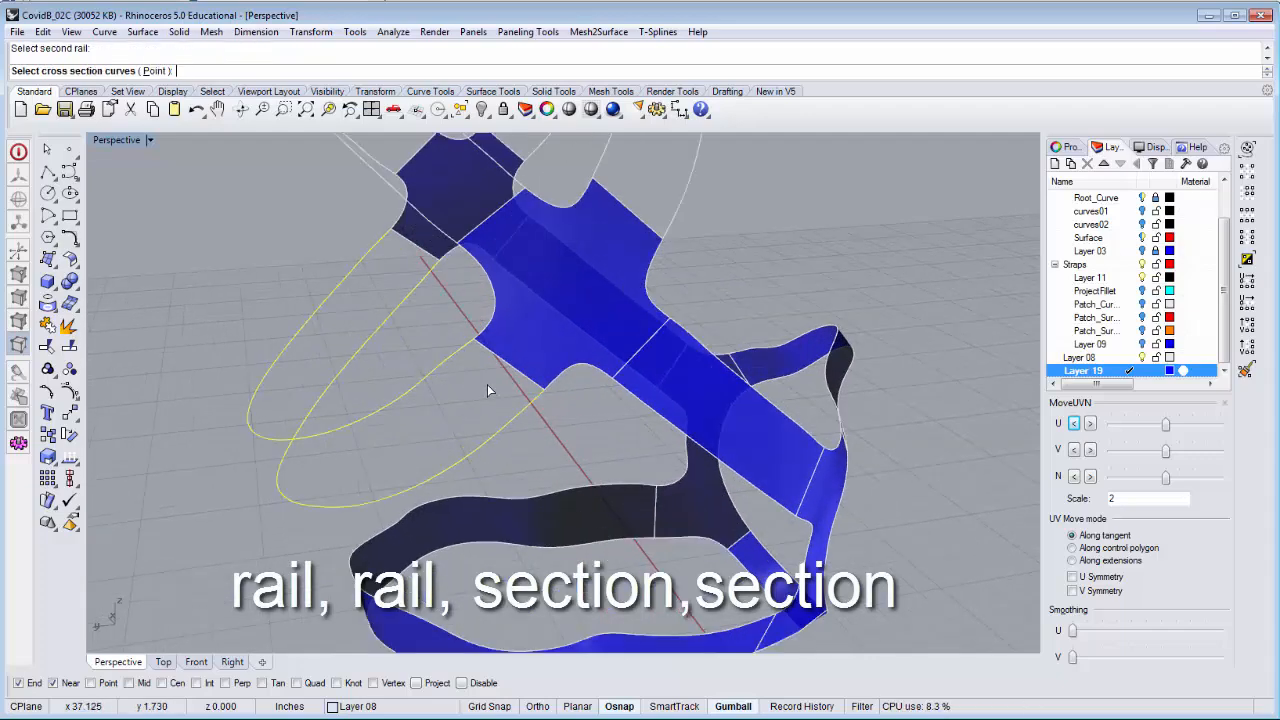
pyautogui.click(505, 353)
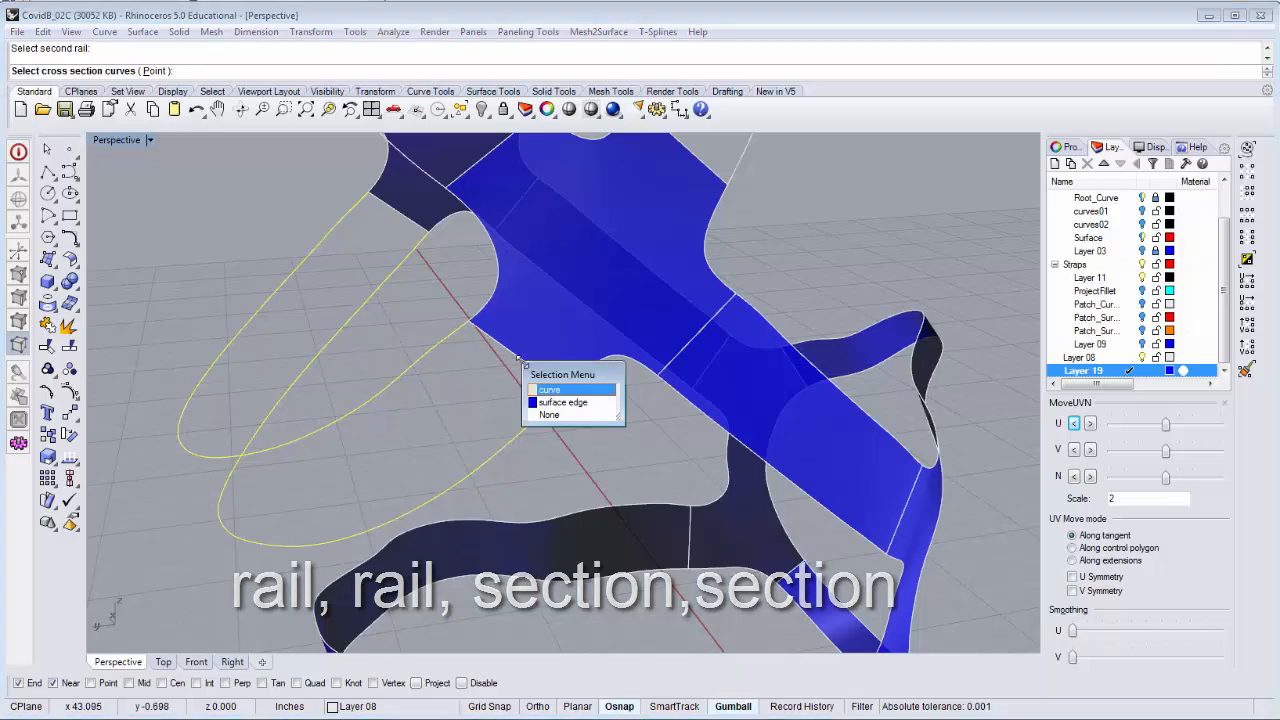
pyautogui.click(560, 397)
pyautogui.click(398, 214)
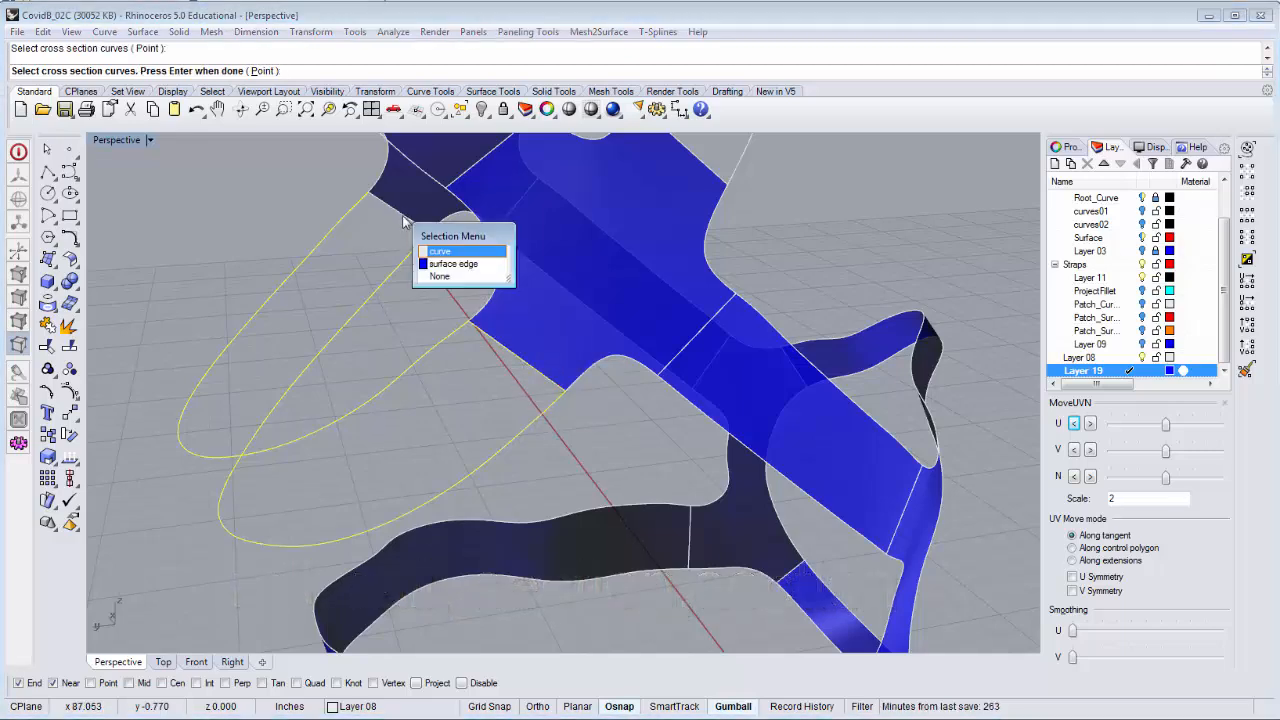
pyautogui.click(452, 262)
pyautogui.press('Return')
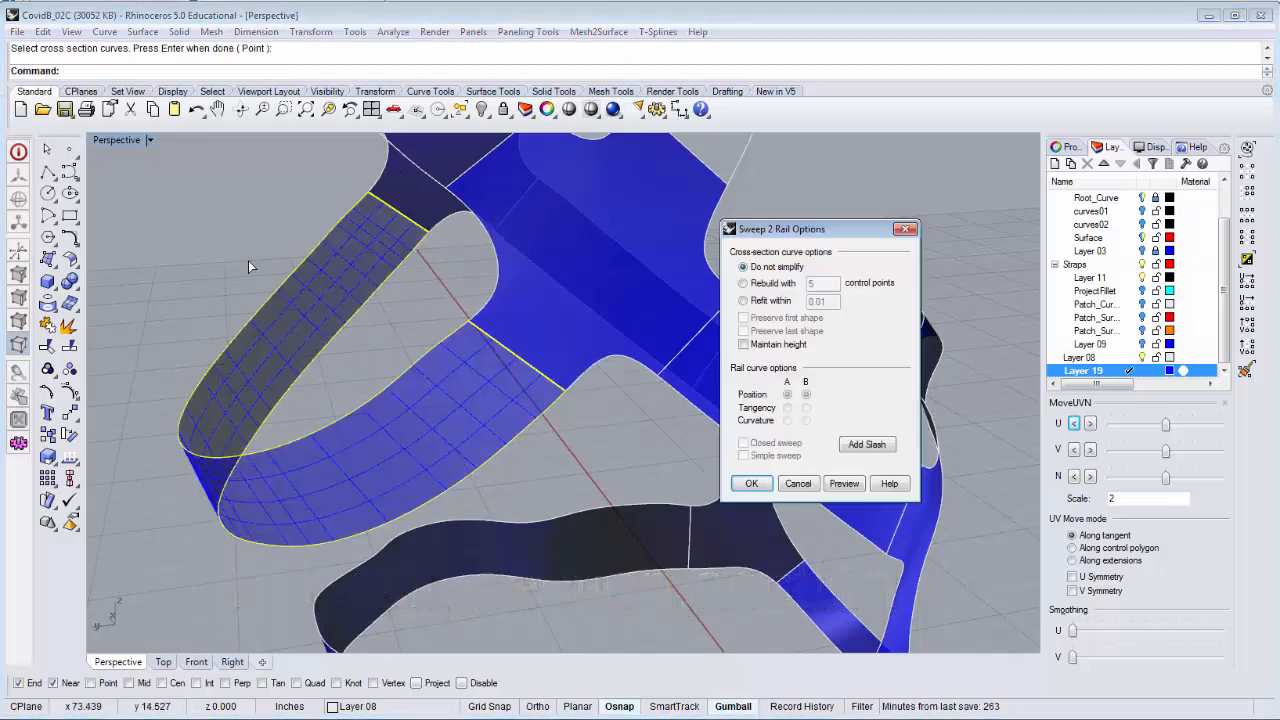
pyautogui.click(752, 484)
# Build the forehead strap with Sweep2 from its two long curves and the surface edges of the two crossing patches.
pyautogui.scroll(-5, 586, 451)
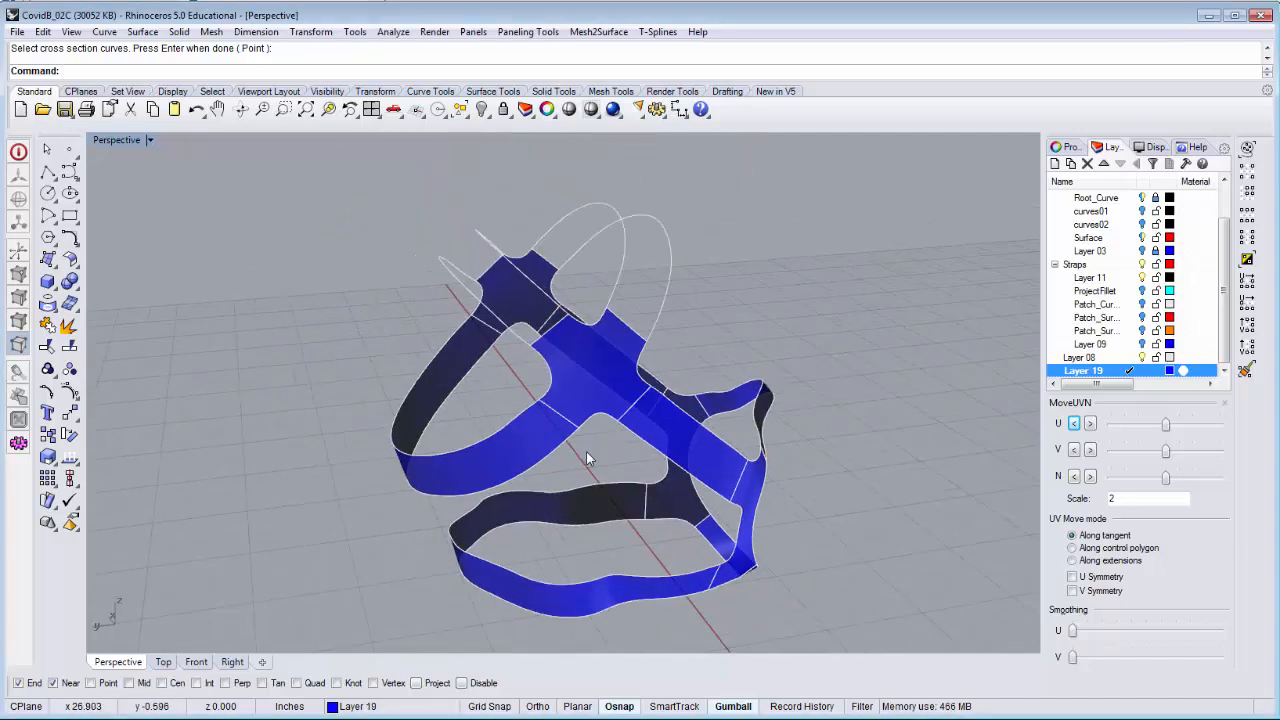
pyautogui.moveTo(586, 451); pyautogui.dragTo(345, 490, button='right')
pyautogui.scroll(3, 520, 218)
pyautogui.rightClick(527, 224)
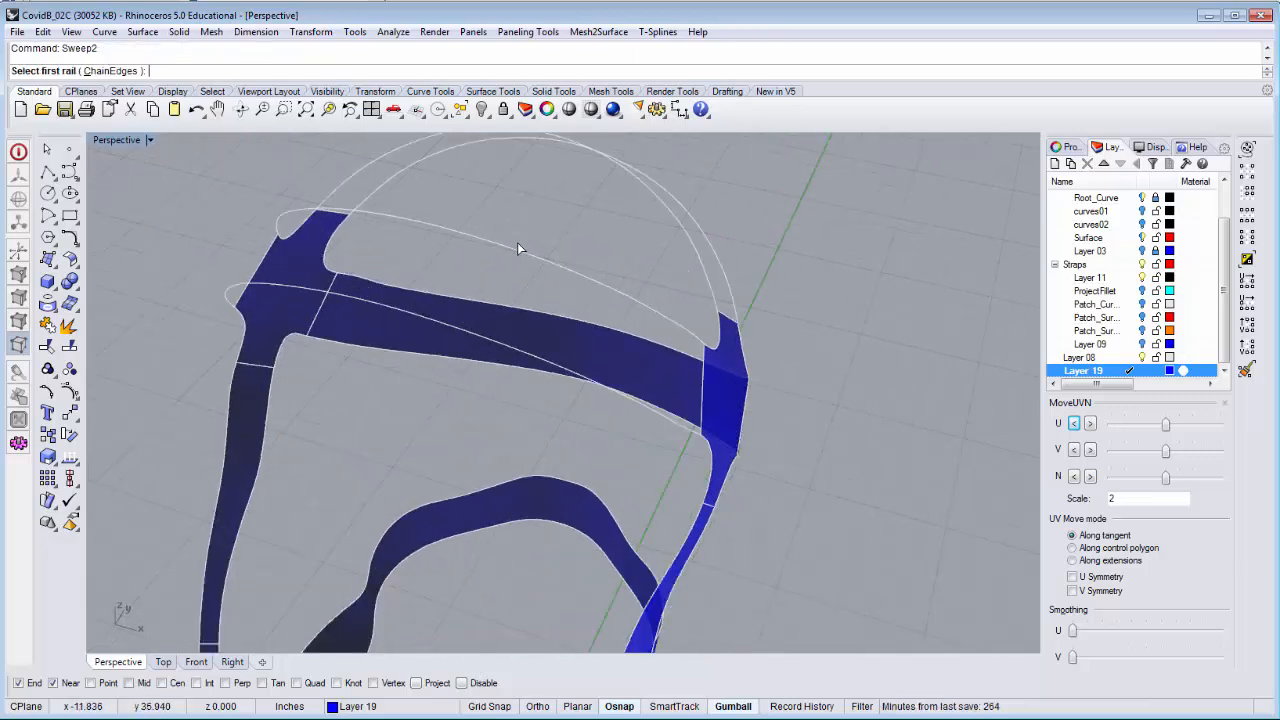
pyautogui.click(414, 313)
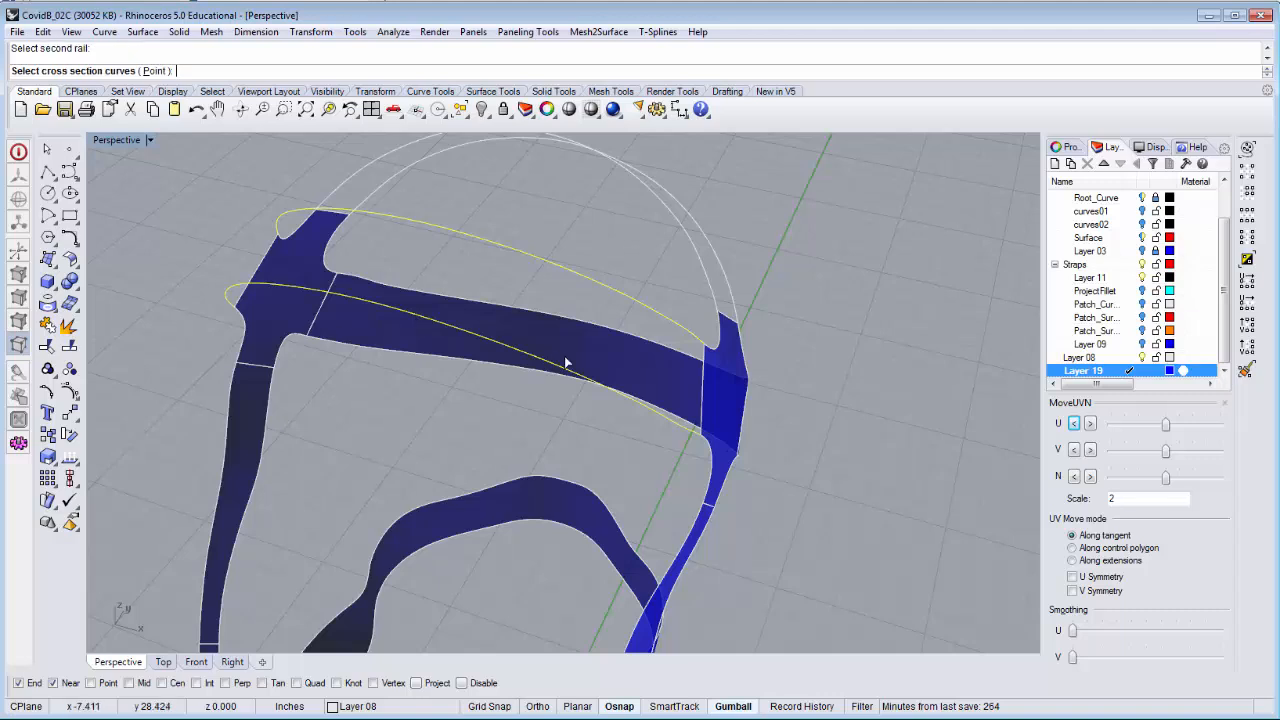
pyautogui.click(706, 358)
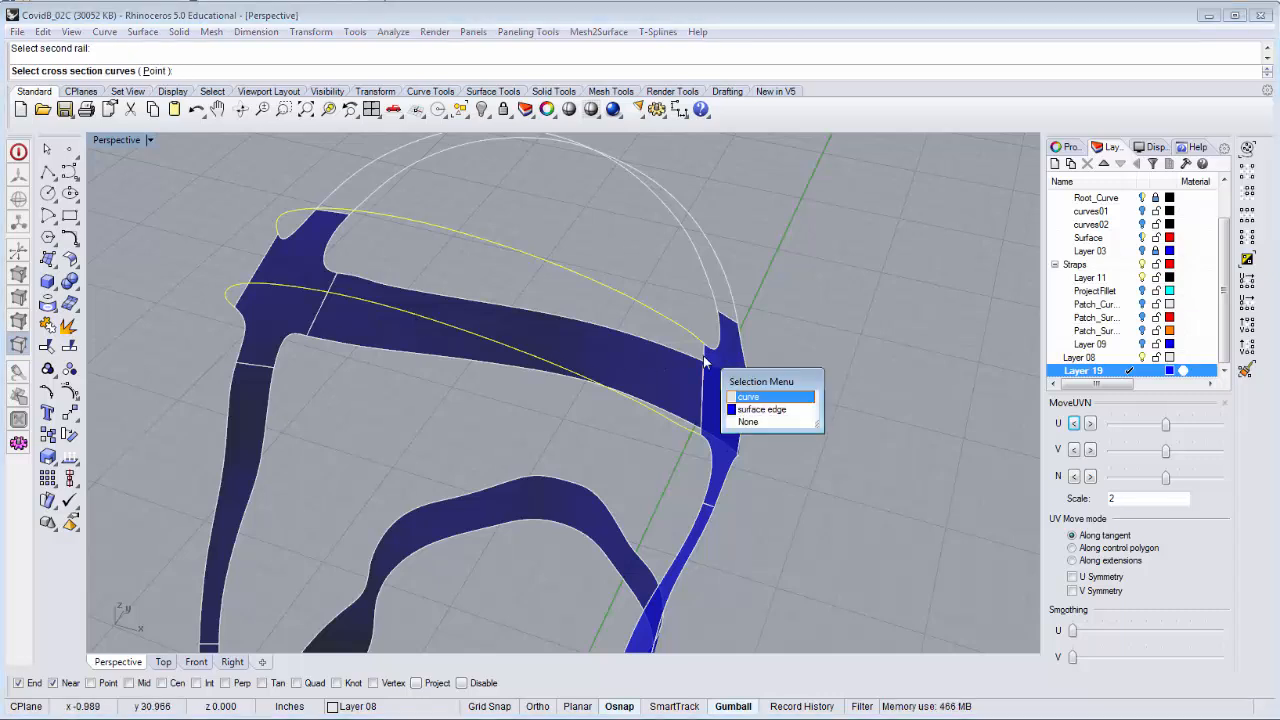
pyautogui.click(759, 412)
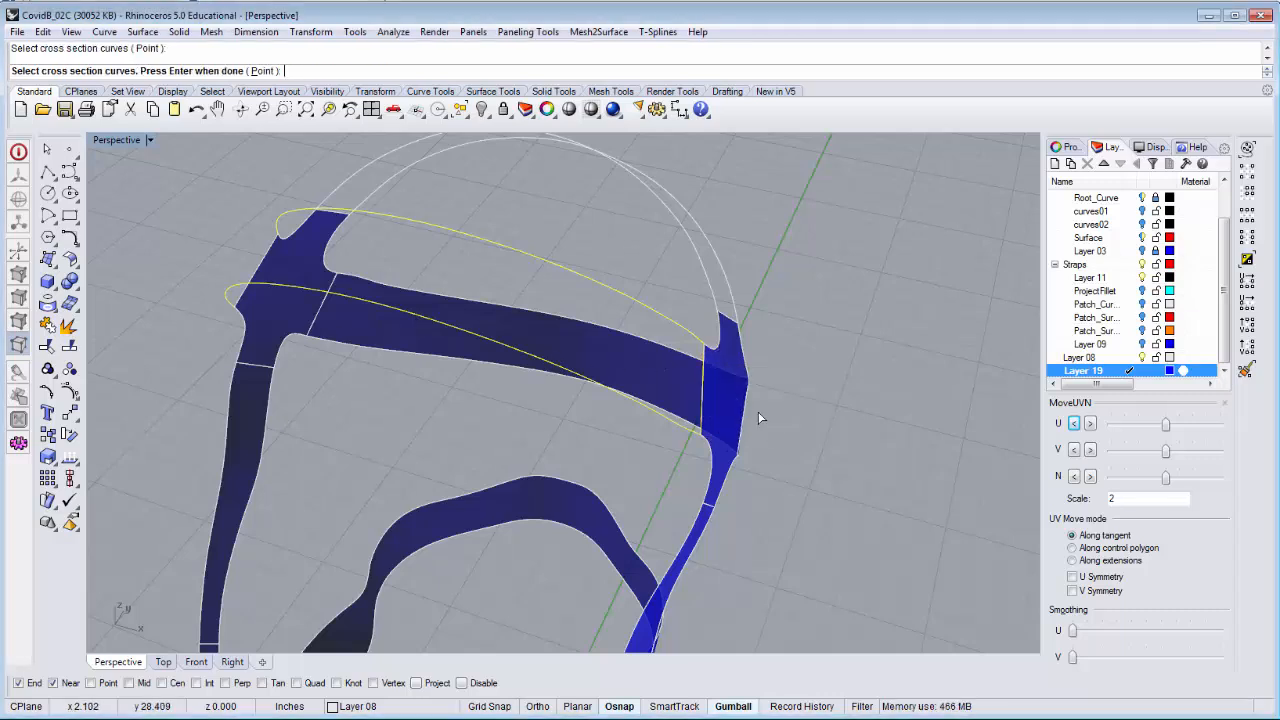
pyautogui.click(270, 256)
pyautogui.click(335, 300)
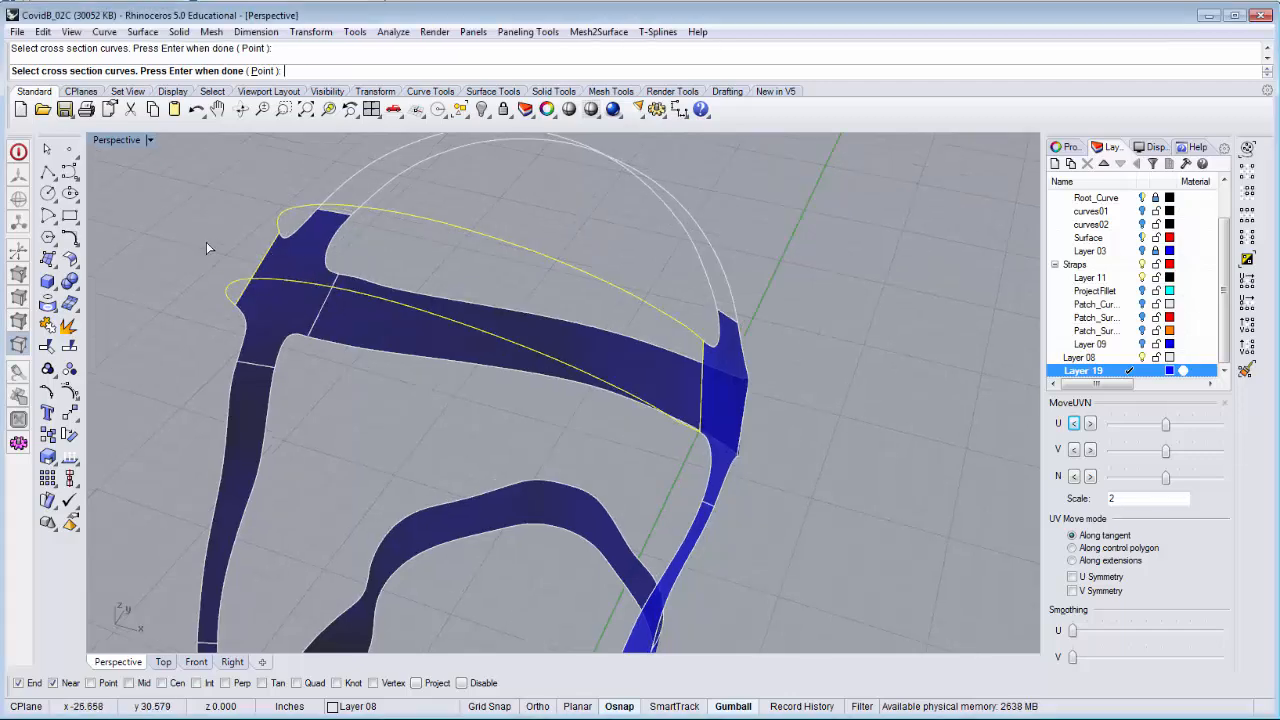
pyautogui.press('Return')
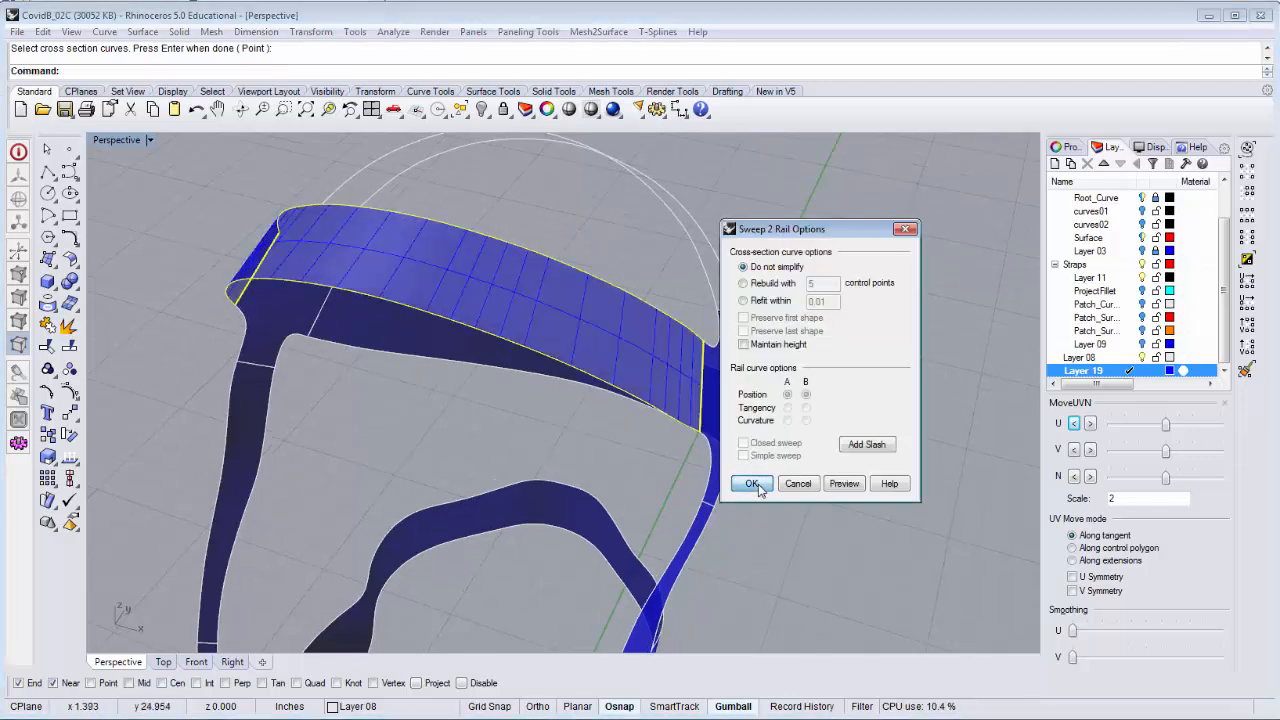
pyautogui.click(752, 484)
# Select the four boundary curves of the strap over the top of the head and create a surface from 2, 3 or 4 edge curves.
pyautogui.moveTo(731, 389); pyautogui.dragTo(585, 461, button='right')
pyautogui.click(268, 407)
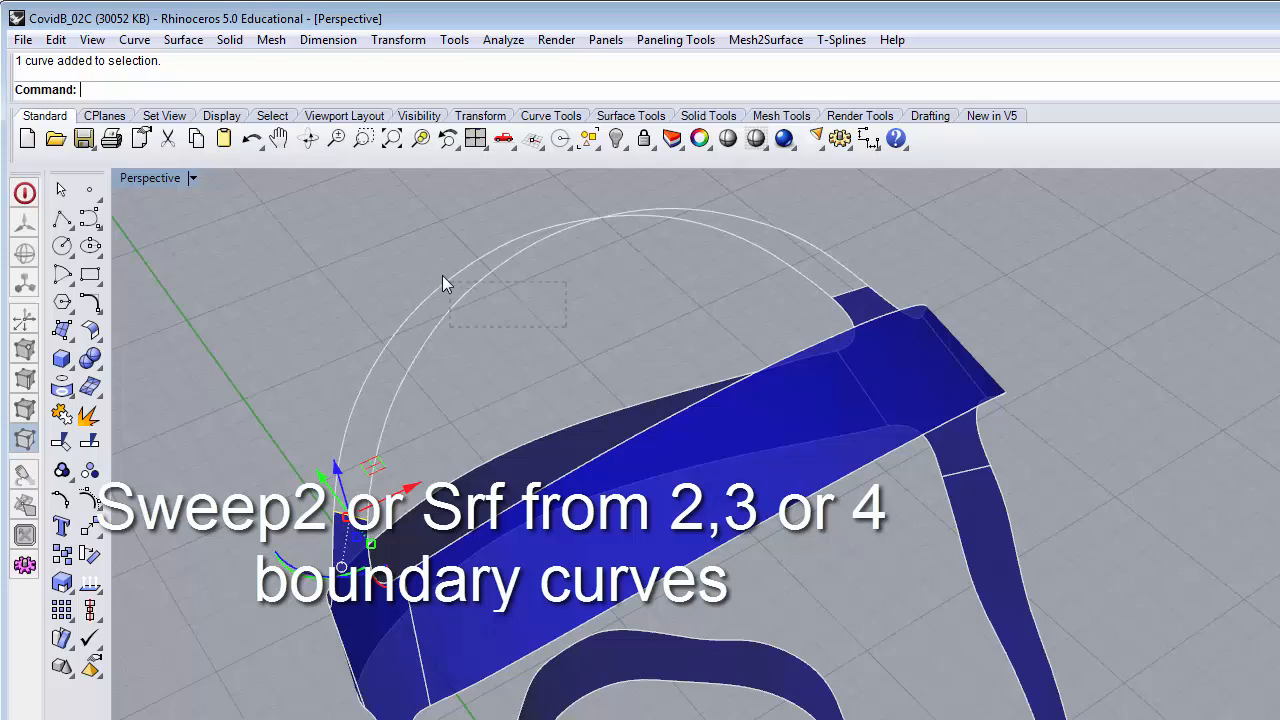
pyautogui.moveTo(442, 275); pyautogui.dragTo(272, 390)
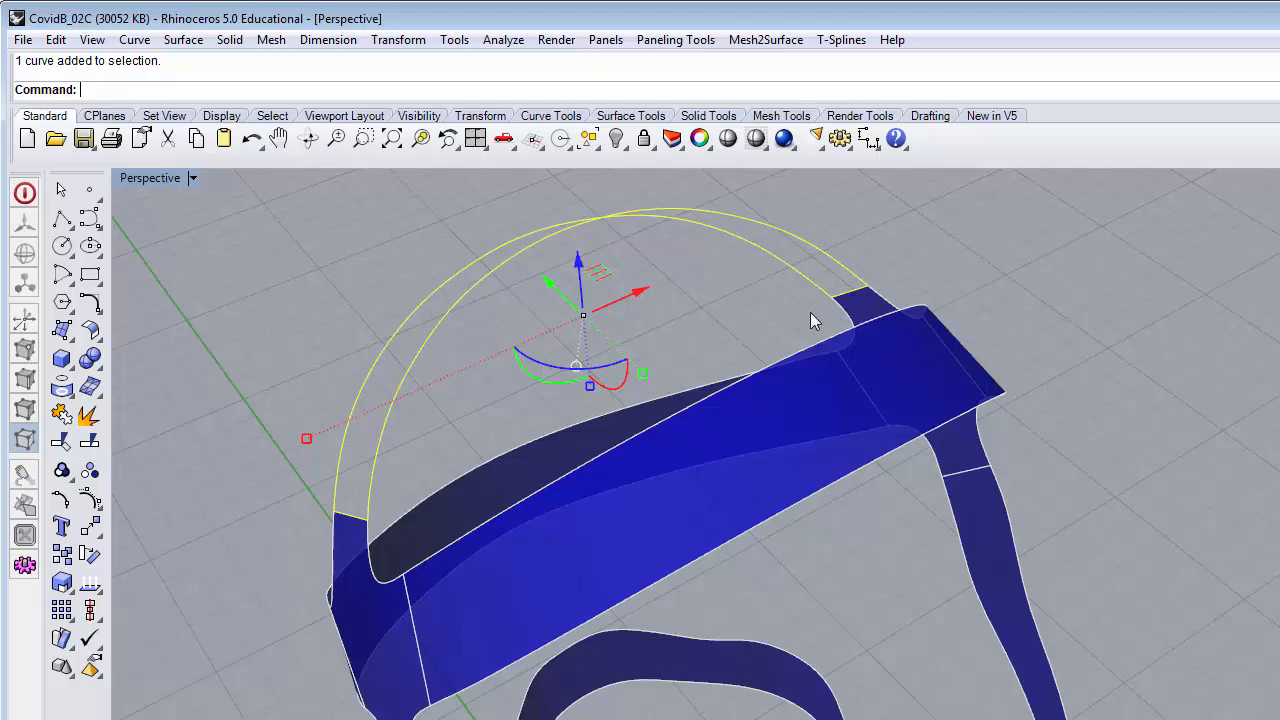
pyautogui.scroll(12, 351, 533)
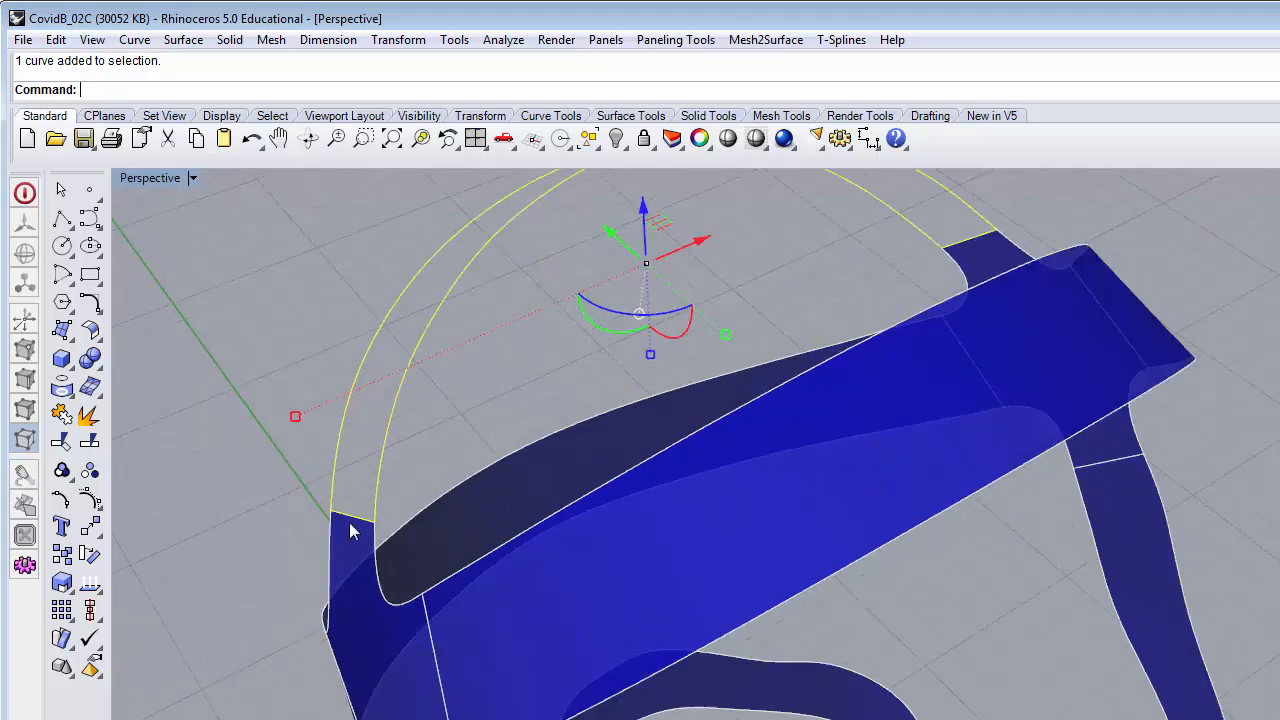
pyautogui.scroll(-12, 369, 535)
pyautogui.moveTo(420, 422); pyautogui.dragTo(618, 456, button='right')
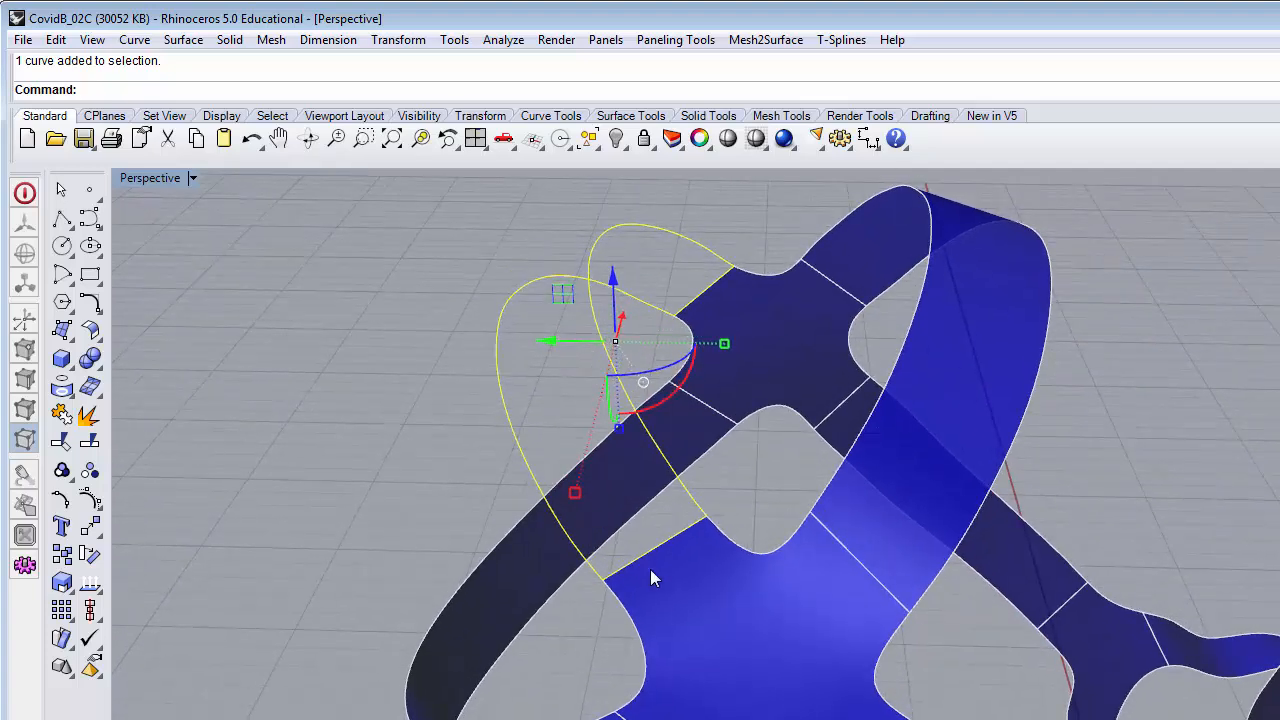
pyautogui.scroll(8, 650, 571)
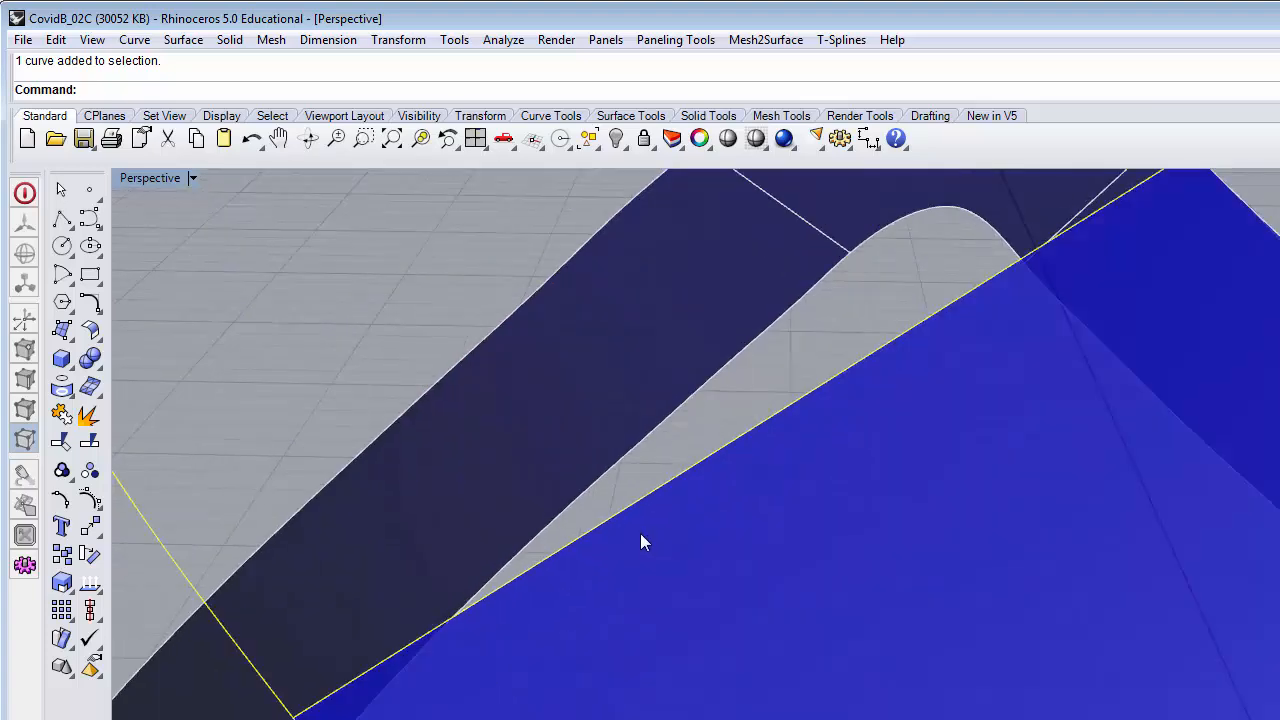
pyautogui.scroll(-8, 640, 533)
pyautogui.scroll(1, 598, 556)
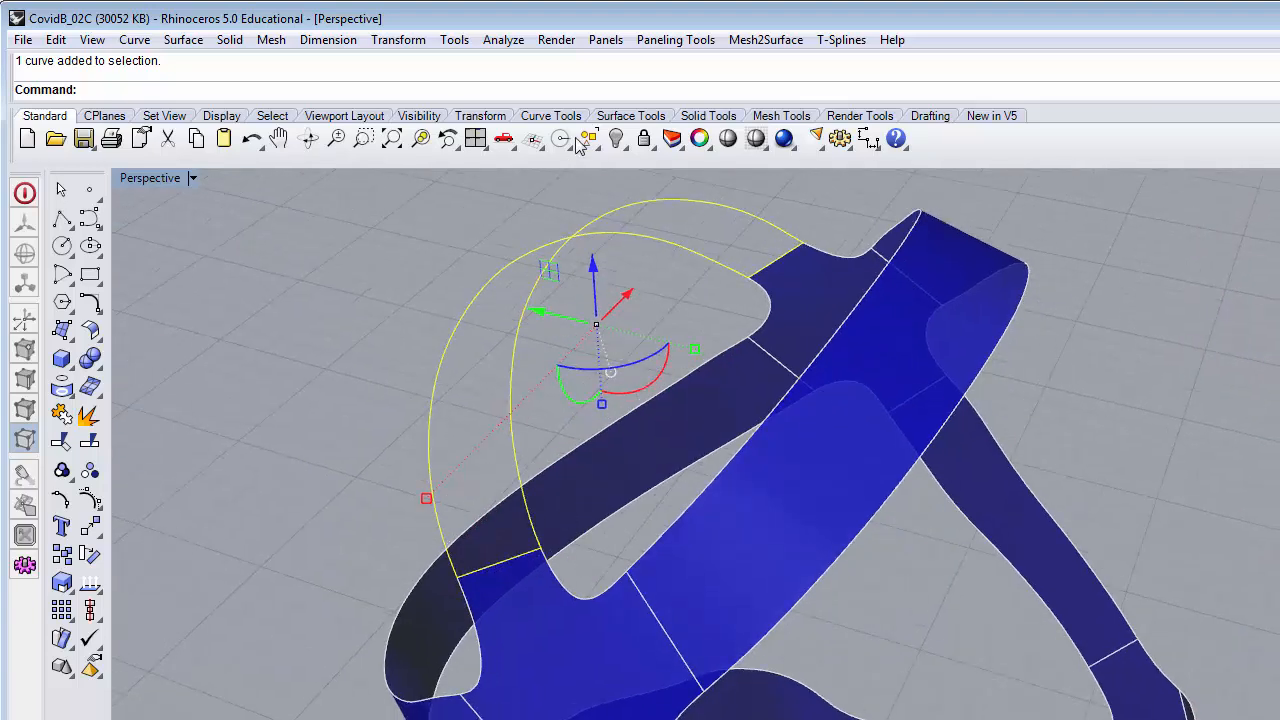
pyautogui.rightClick(575, 90)
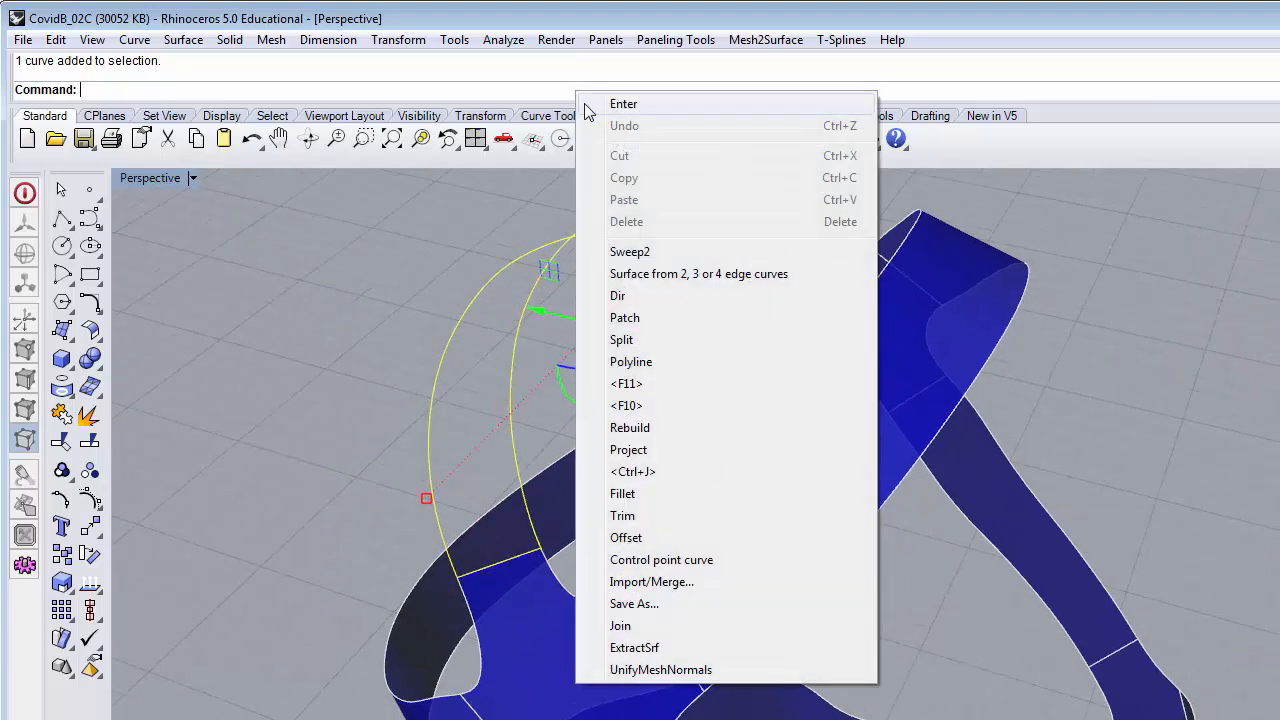
pyautogui.click(663, 274)
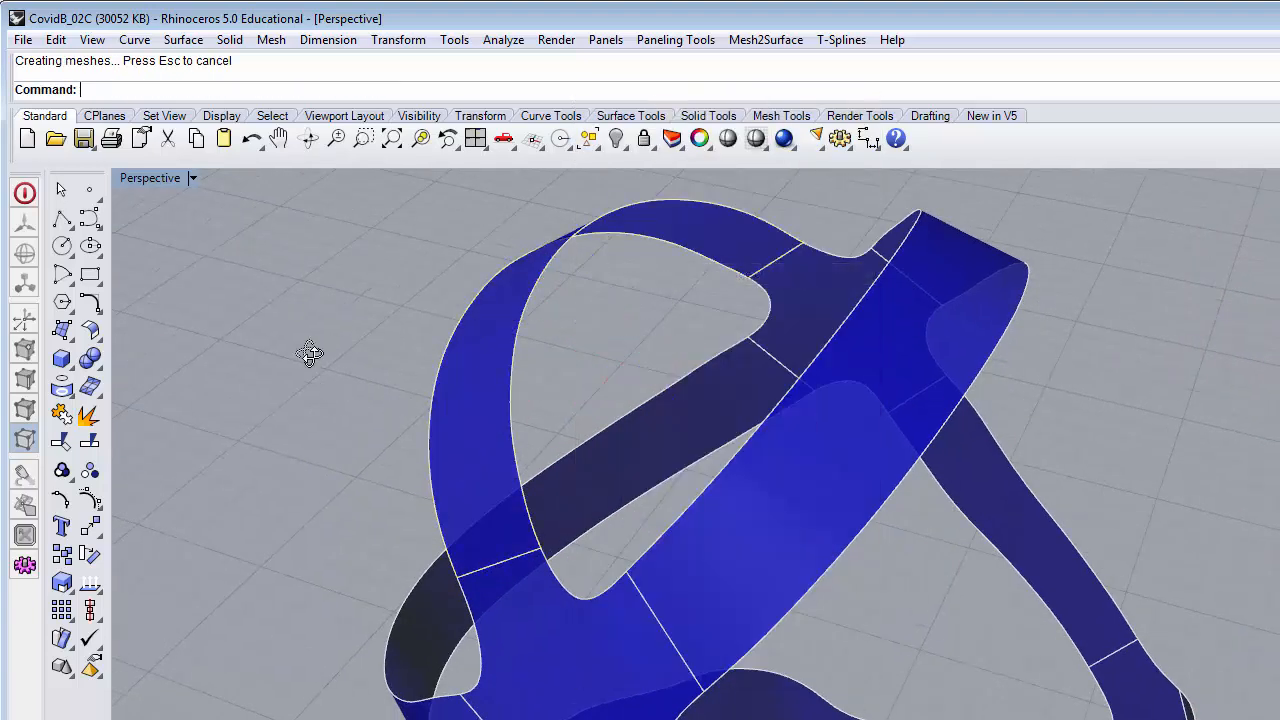
# Flip the surface direction of the strap across the nose using the Dir command.
pyautogui.moveTo(310, 353); pyautogui.dragTo(539, 583, button='right')
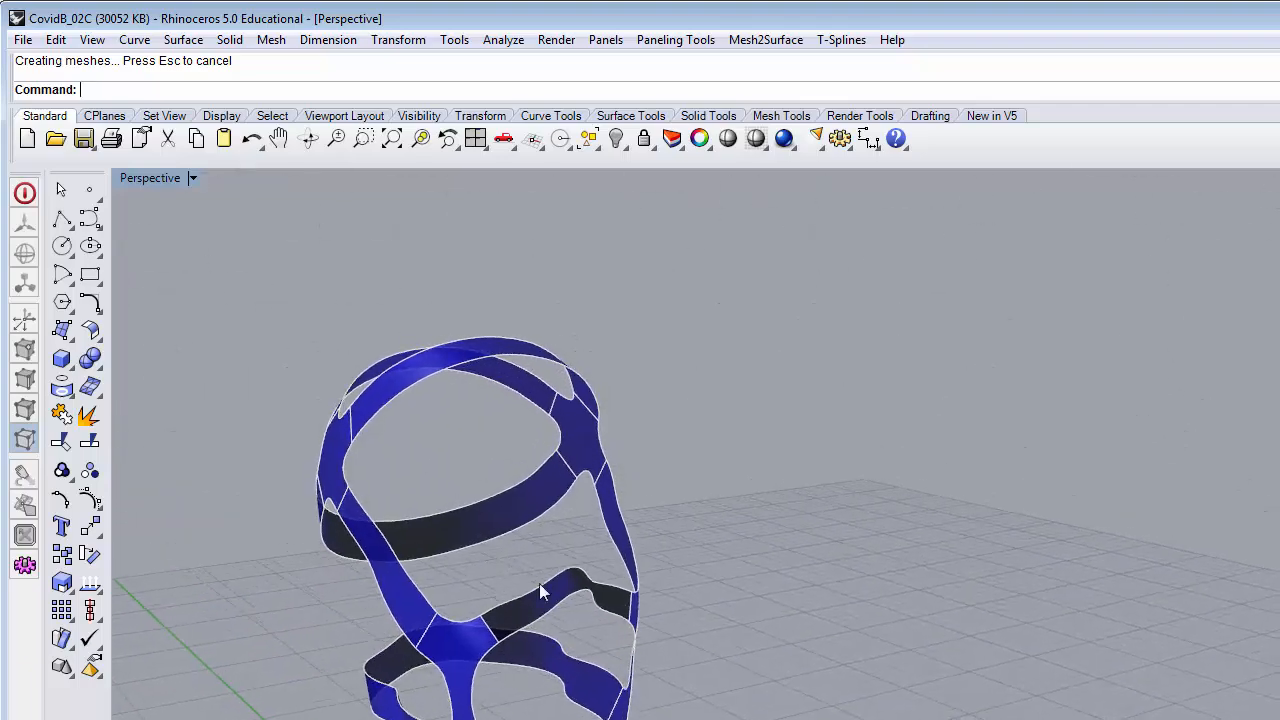
pyautogui.scroll(3, 545, 588)
pyautogui.click(549, 590)
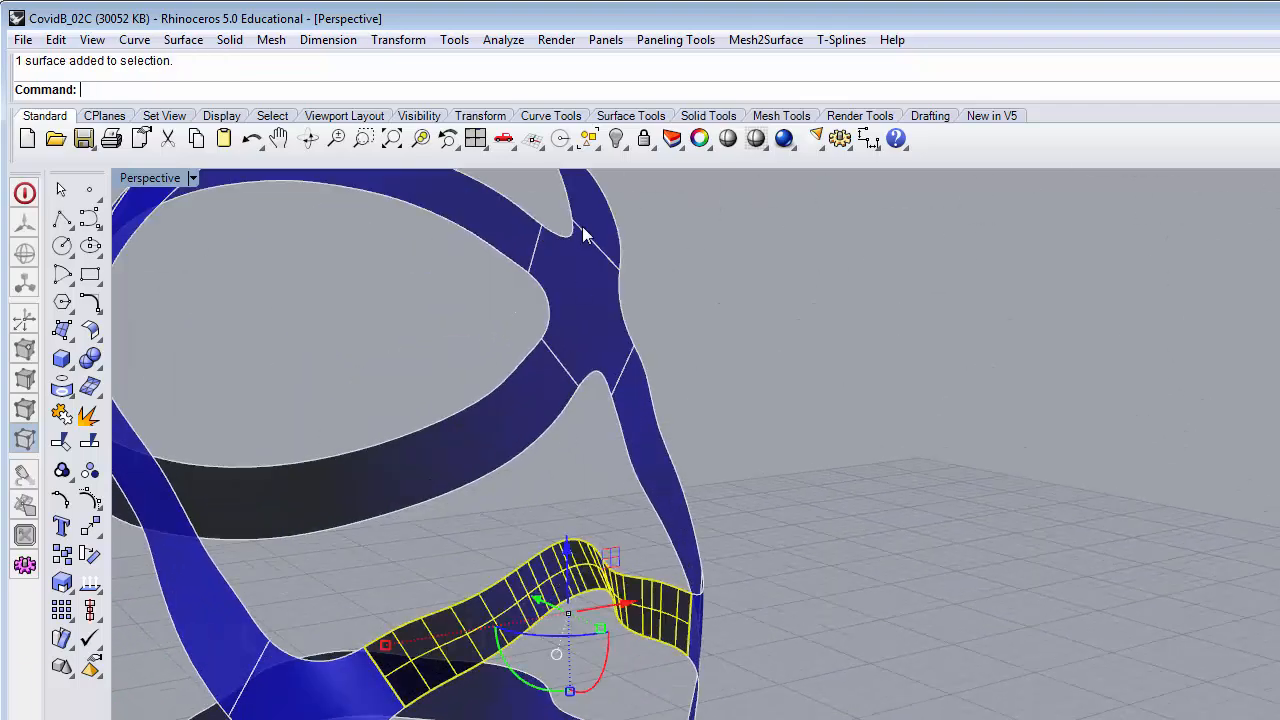
pyautogui.middleClick(629, 94)
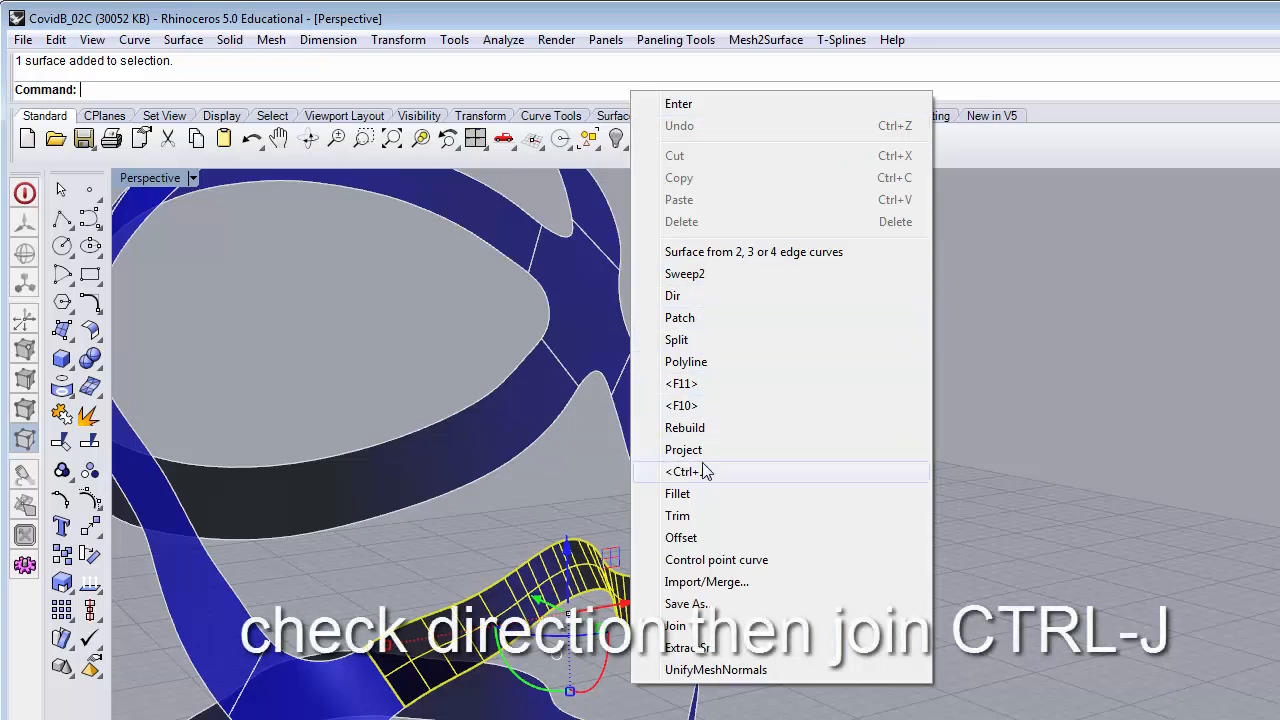
pyautogui.click(676, 297)
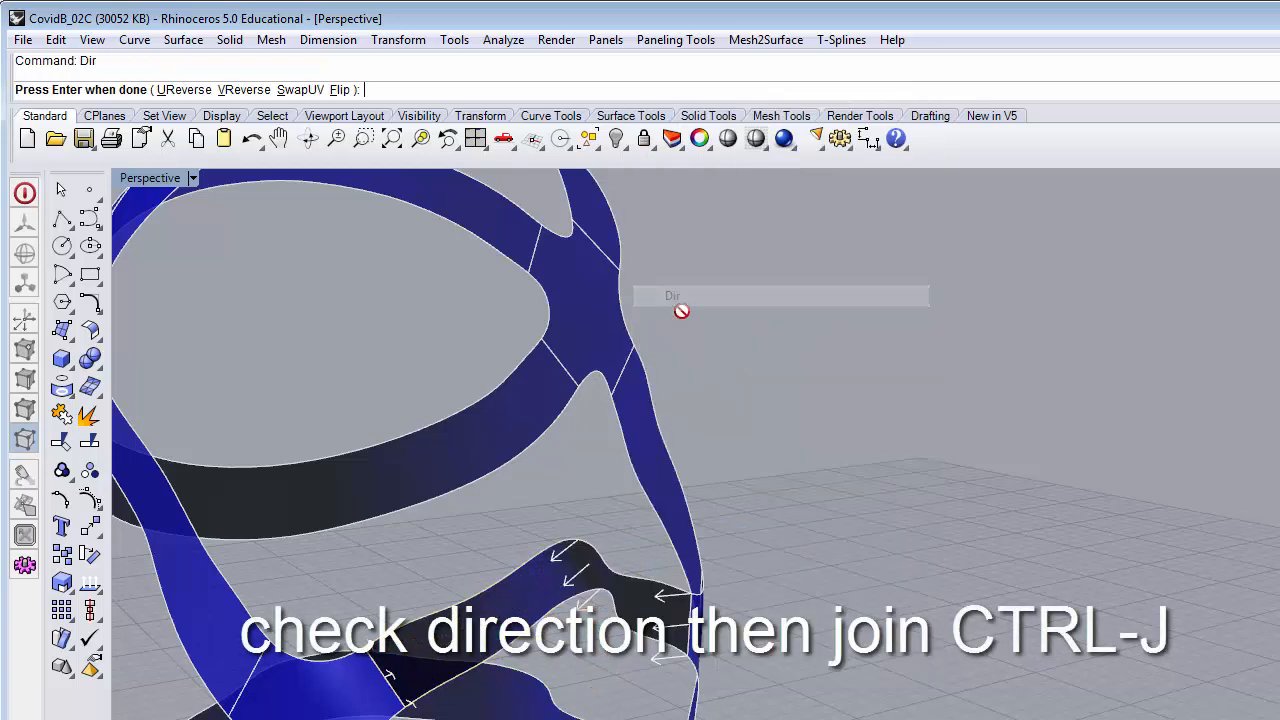
pyautogui.click(339, 89)
pyautogui.press('Return')
# Flip the surface direction of the strap under the chin with Dir.
pyautogui.moveTo(788, 334); pyautogui.dragTo(517, 439, button='right')
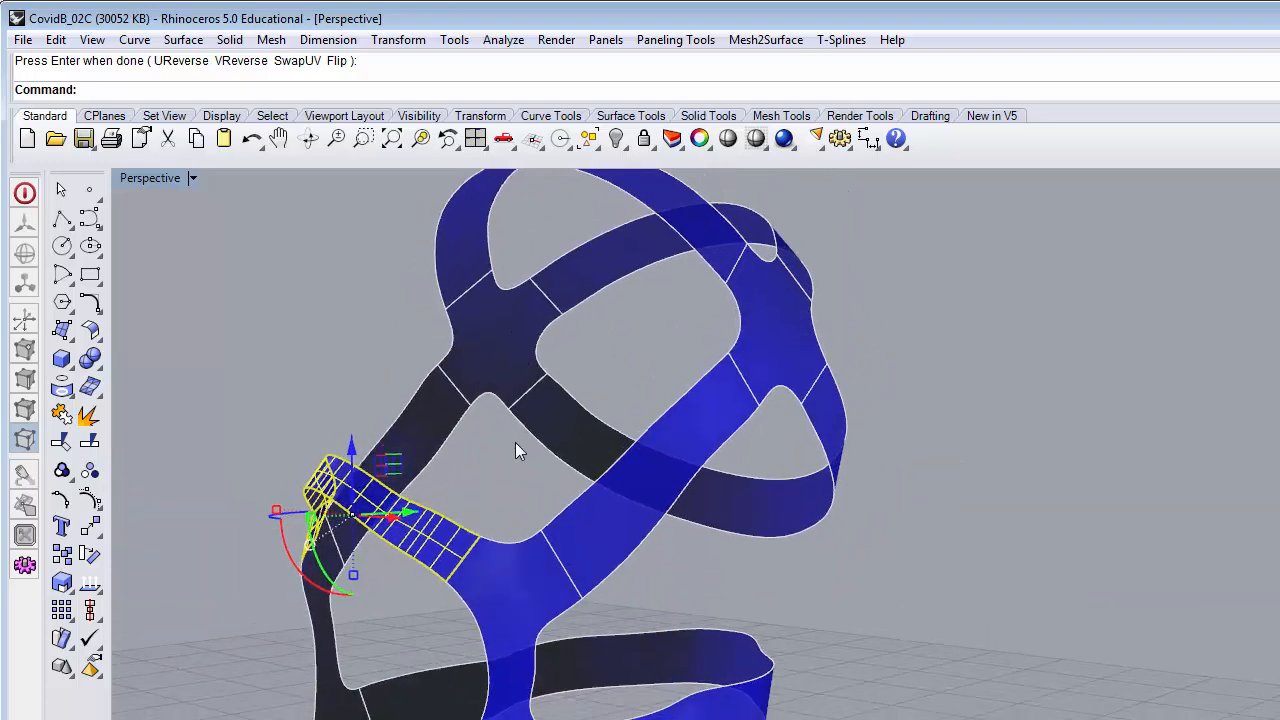
pyautogui.scroll(-6, 517, 440)
pyautogui.scroll(8, 420, 683)
pyautogui.click(541, 586)
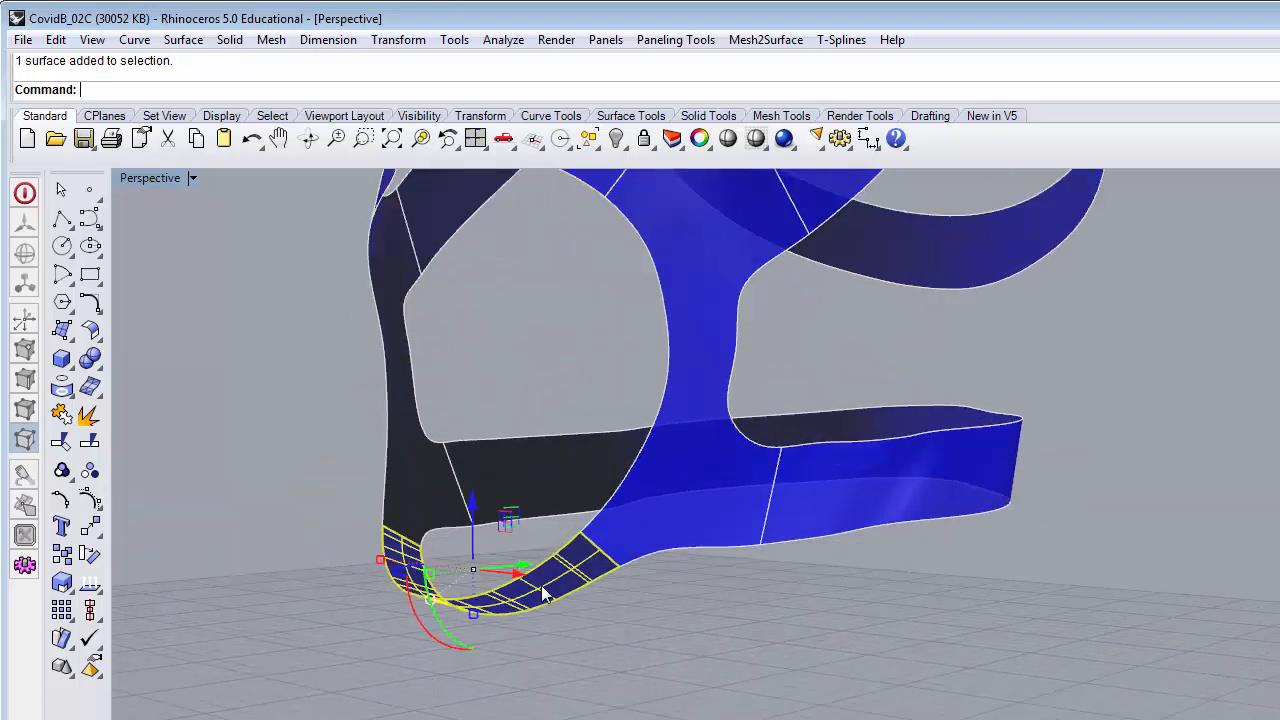
pyautogui.press('Return')
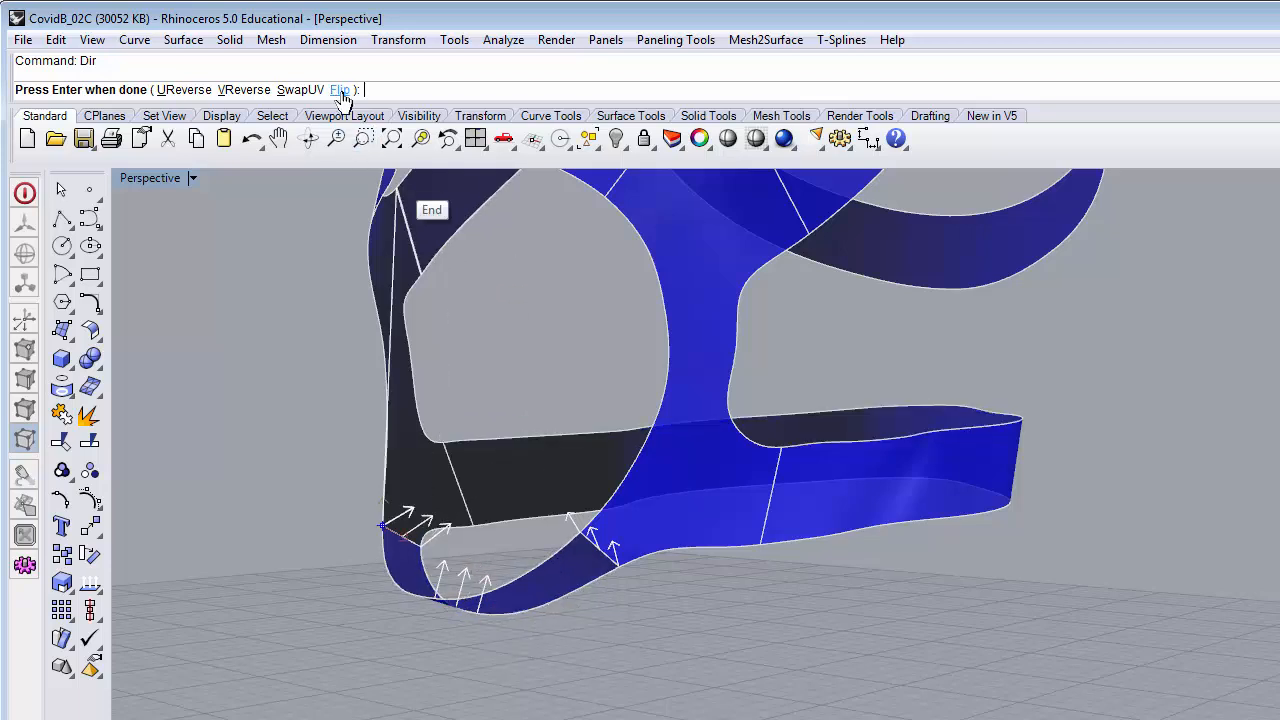
pyautogui.press('Return')
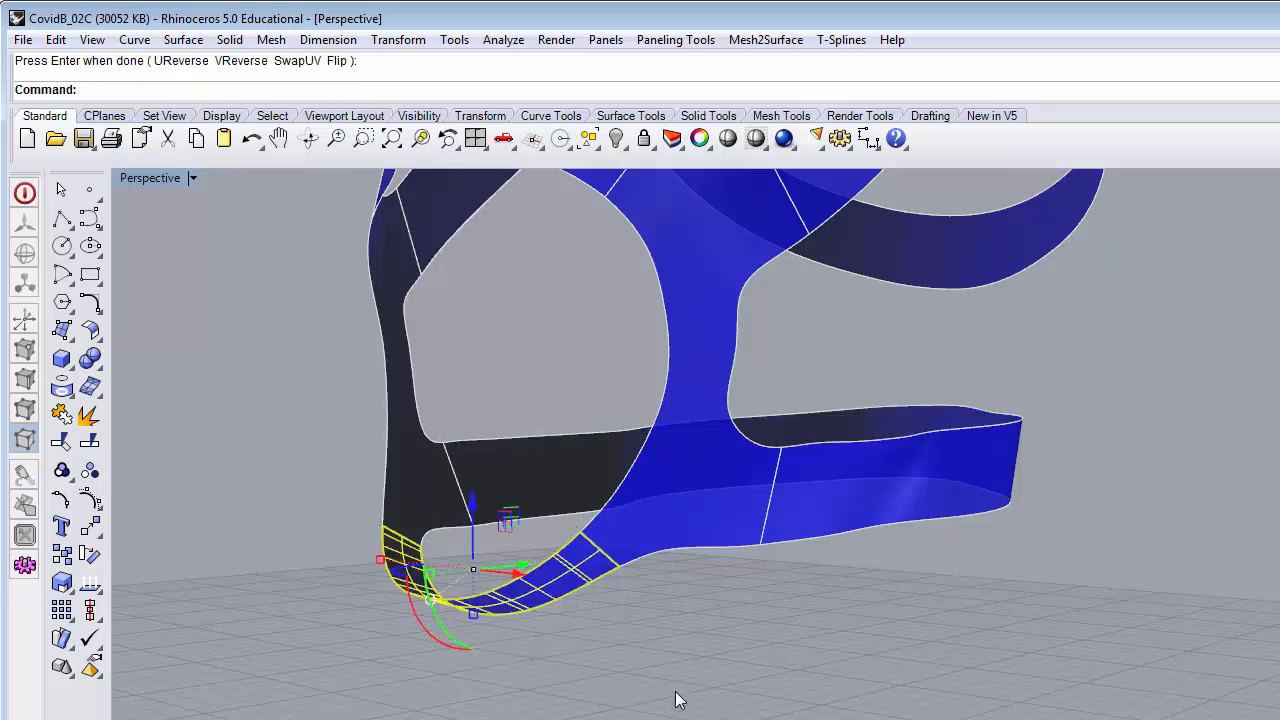
# Examine the straps from both sides of the head to check that all surfaces face the same way.
pyautogui.moveTo(676, 700); pyautogui.dragTo(826, 449, button='right')
pyautogui.scroll(-3, 720, 600)
pyautogui.scroll(-4, 826, 472)
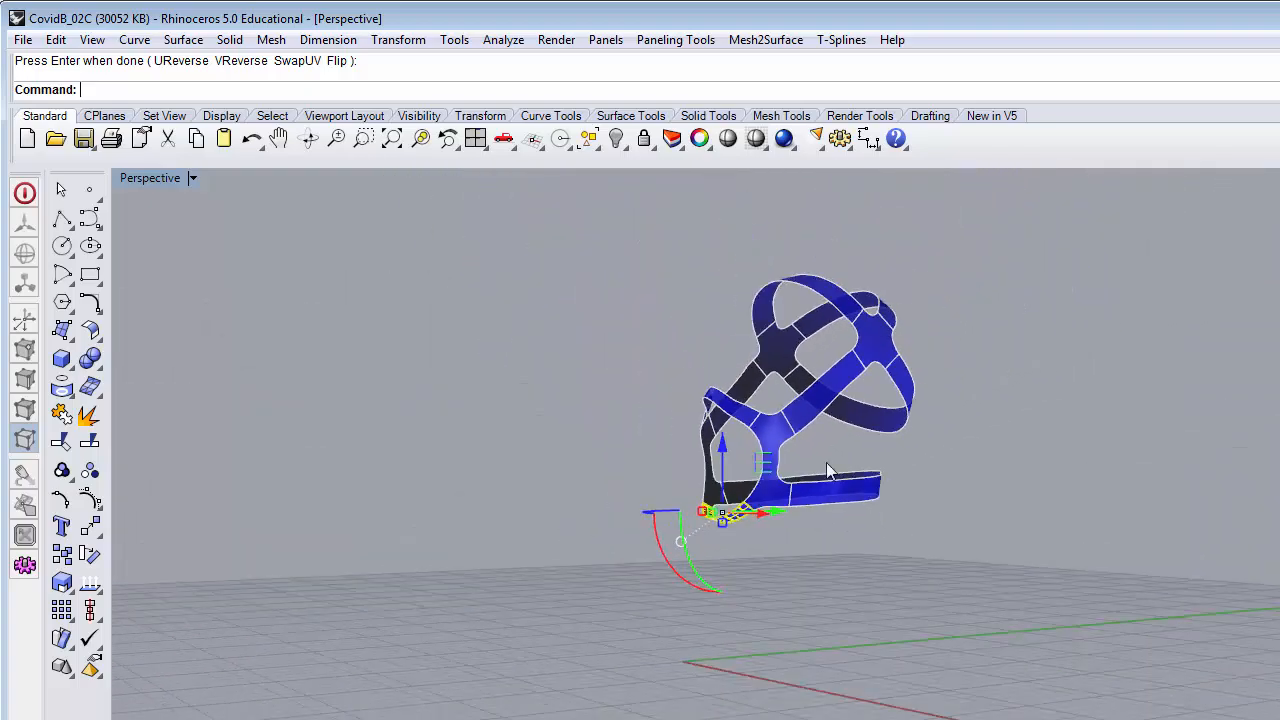
pyautogui.moveTo(745, 340); pyautogui.dragTo(870, 303, button='right')
pyautogui.scroll(4, 623, 263)
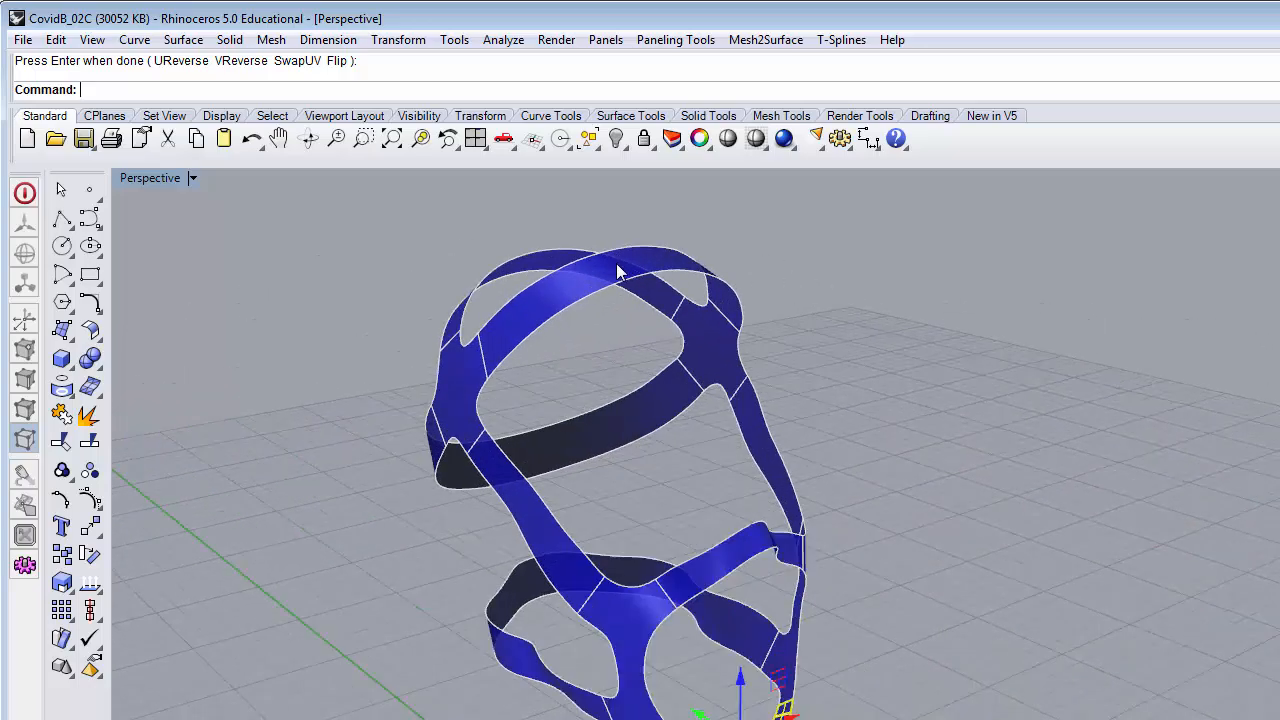
pyautogui.scroll(-3, 617, 271)
pyautogui.click(985, 443)
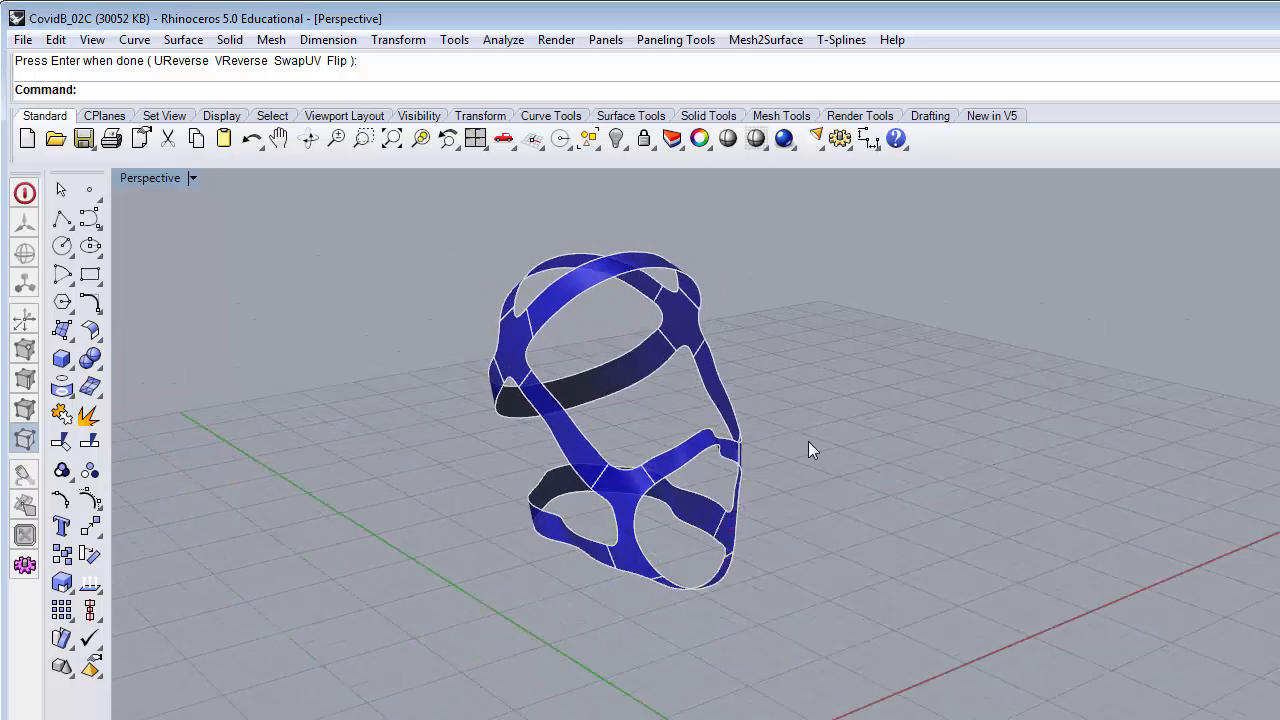
pyautogui.moveTo(808, 441); pyautogui.dragTo(596, 443, button='right')
pyautogui.moveTo(751, 401); pyautogui.dragTo(594, 523, button='right')
pyautogui.scroll(4, 594, 523)
pyautogui.scroll(-3, 566, 509)
pyautogui.scroll(4, 590, 505)
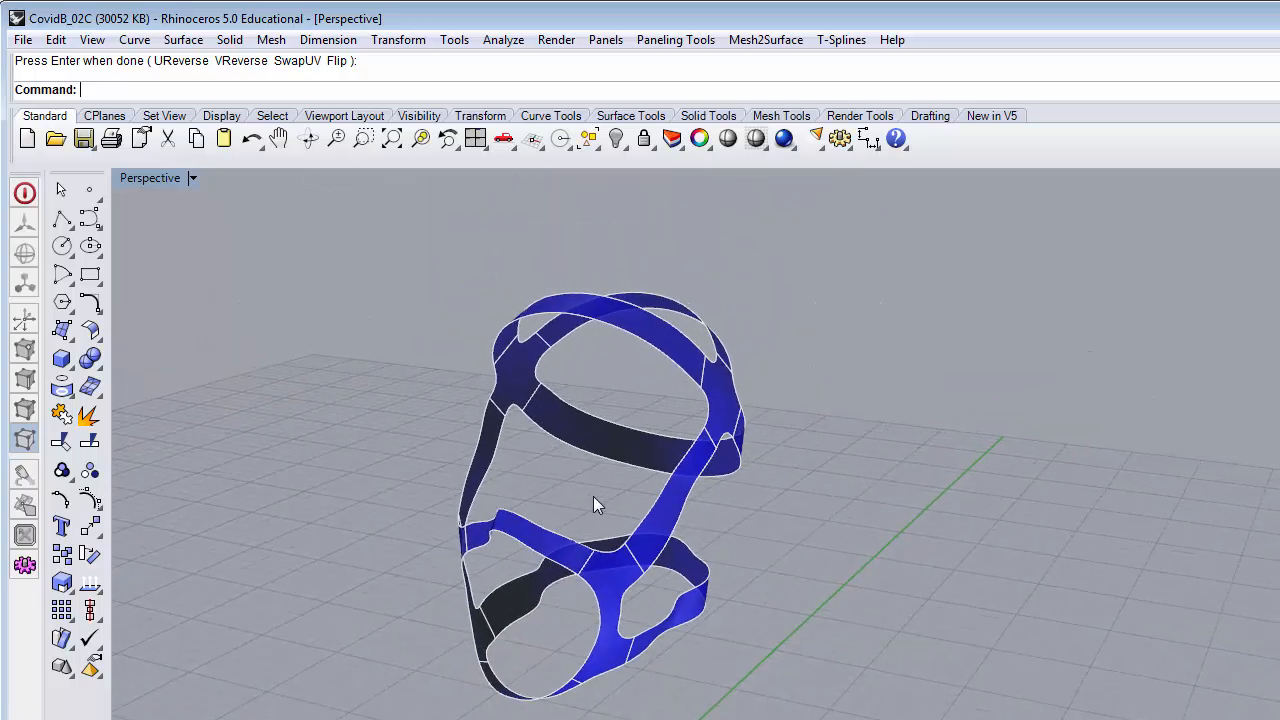
pyautogui.scroll(-2, 596, 490)
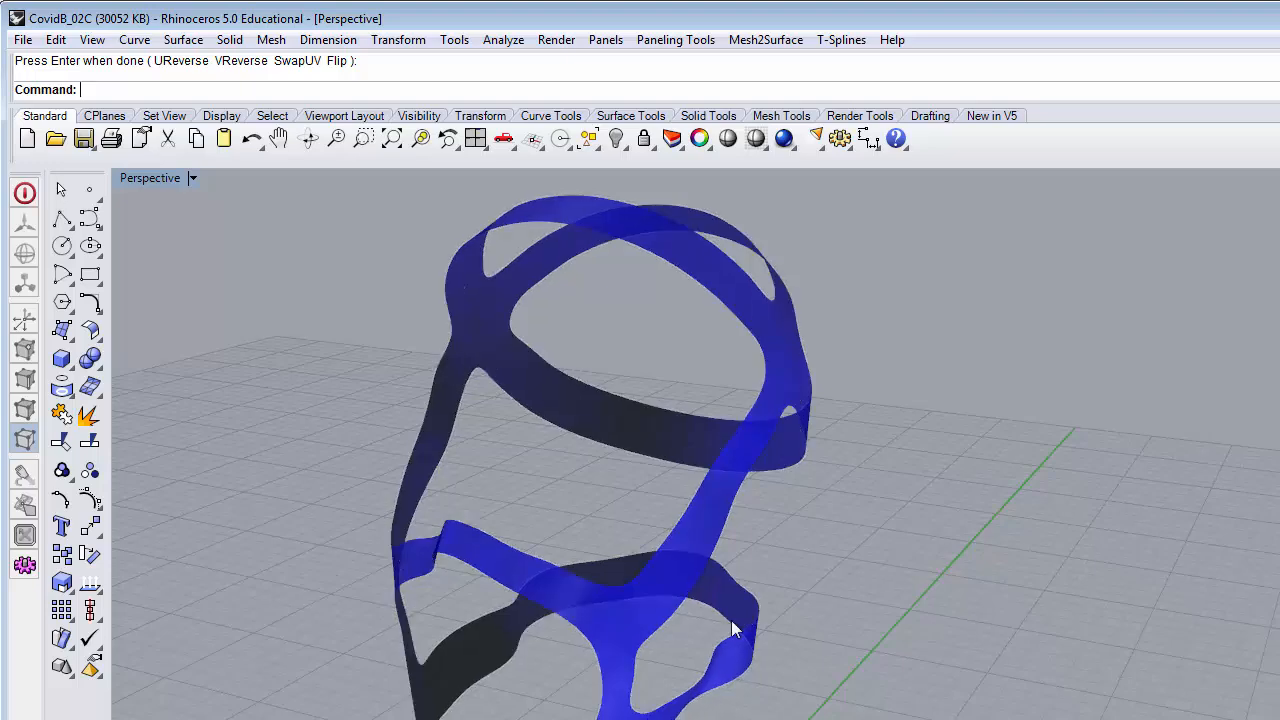
# Select all the strap surfaces and join them, and show the head layer to check the straps against the head.
pyautogui.scroll(-2, 752, 568)
pyautogui.moveTo(375, 244); pyautogui.dragTo(920, 719)
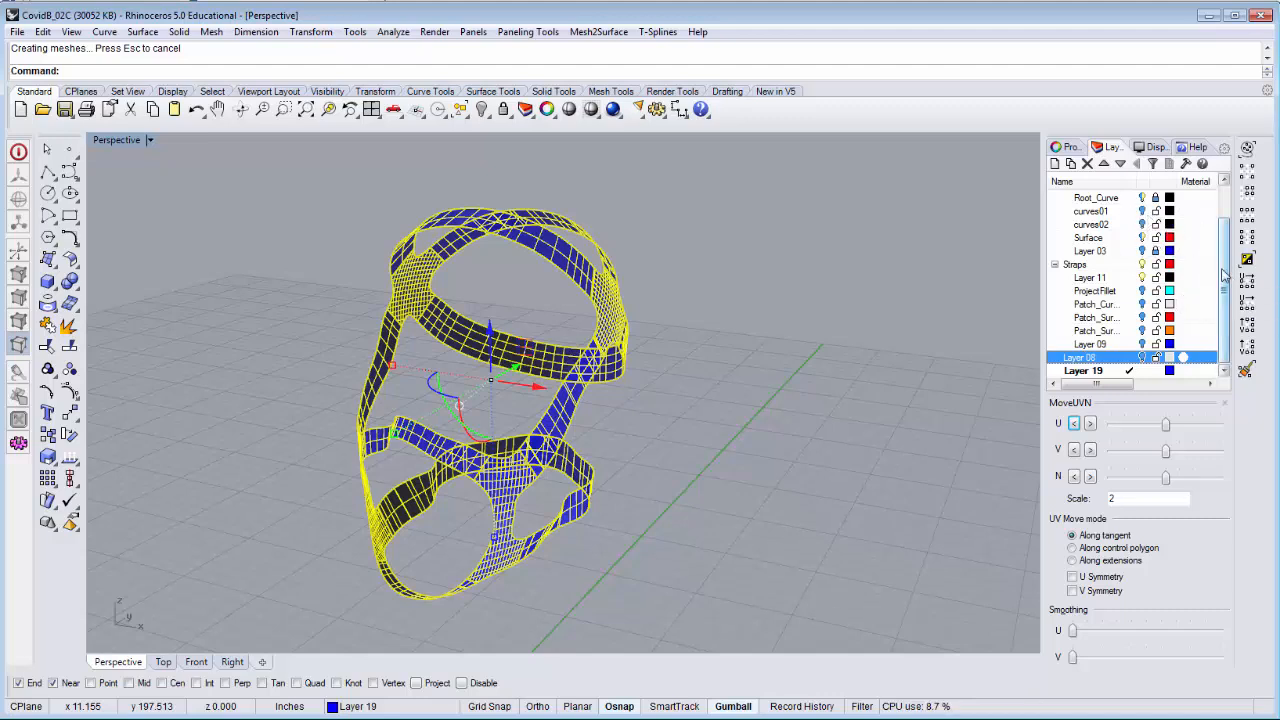
pyautogui.scroll(1, 1204, 230)
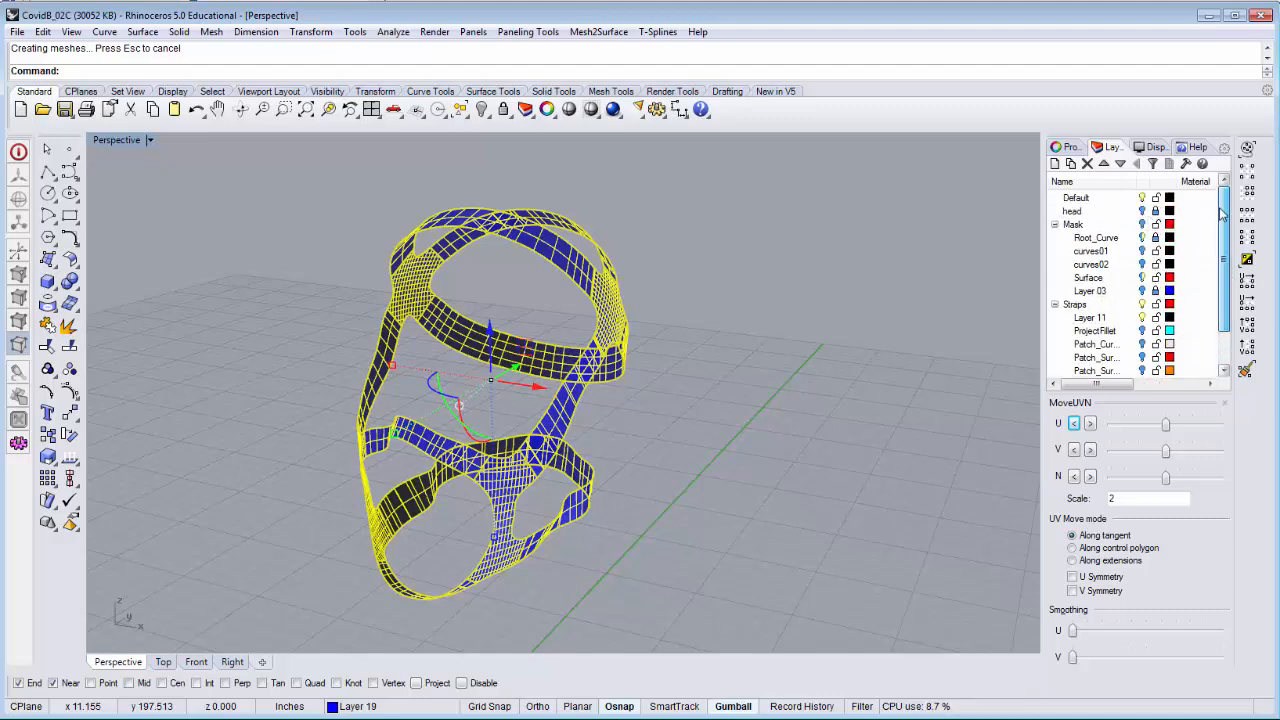
pyautogui.click(1142, 211)
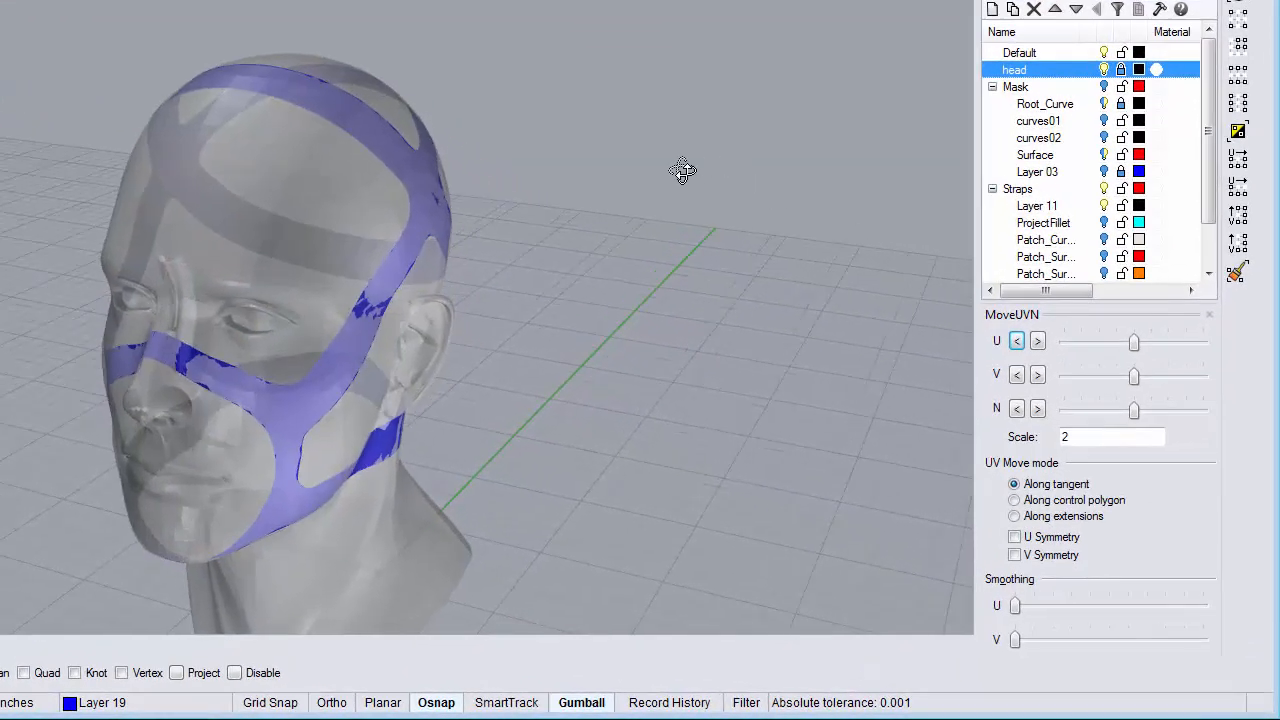
pyautogui.moveTo(682, 171); pyautogui.dragTo(473, 356, button='right')
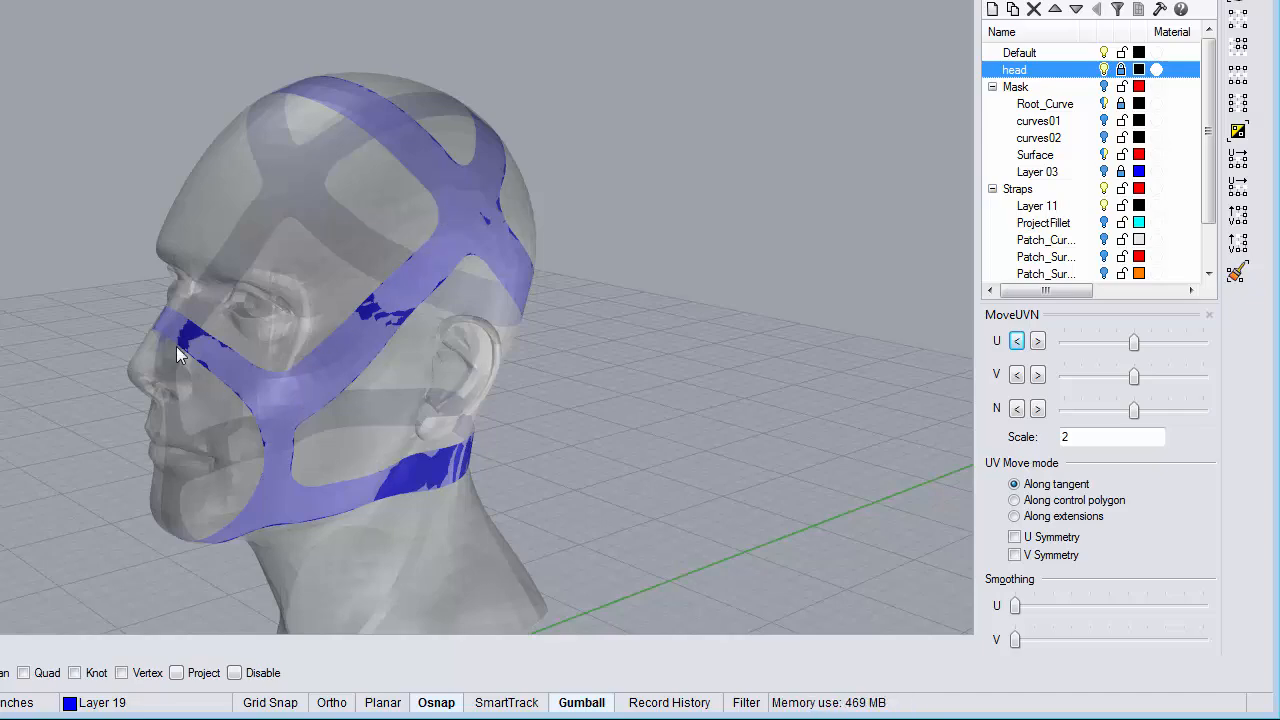
pyautogui.moveTo(397, 186); pyautogui.dragTo(370, 300, button='right')
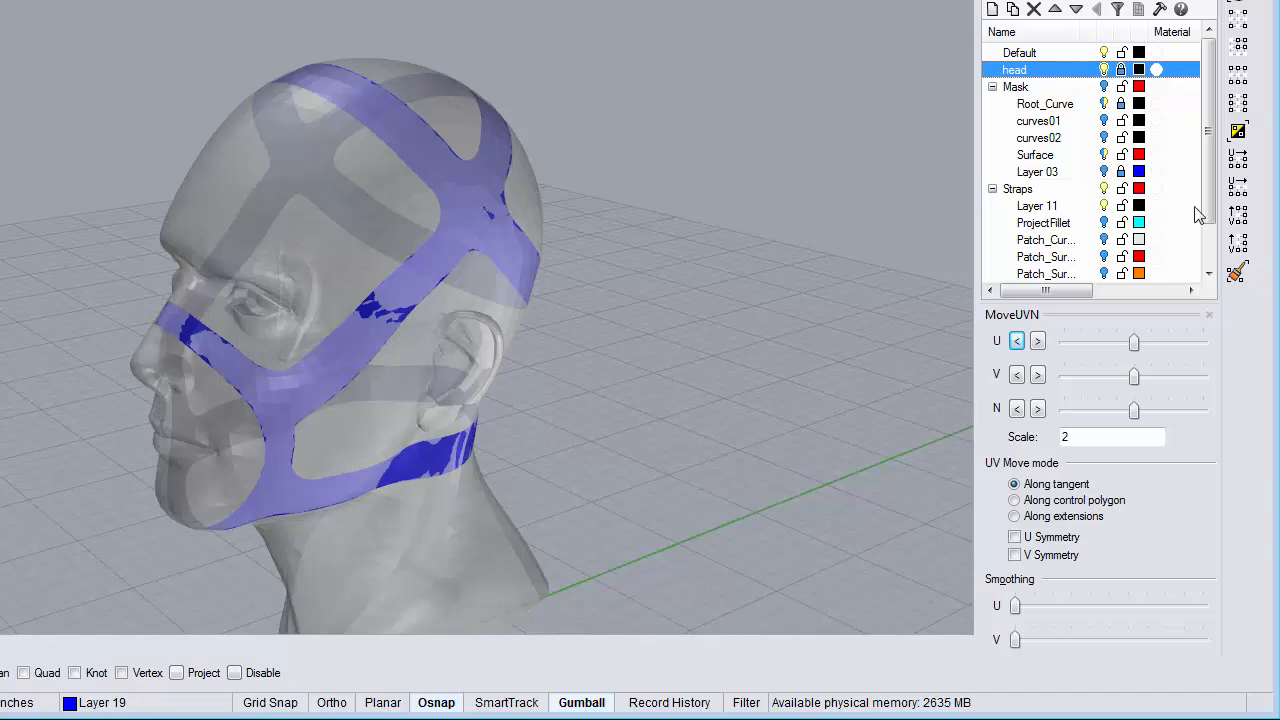
# Select the strap objects on Layer 19 and offset them outward by 0.25 using OffsetSrf with Solid set to No.
pyautogui.scroll(-1, 1212, 250)
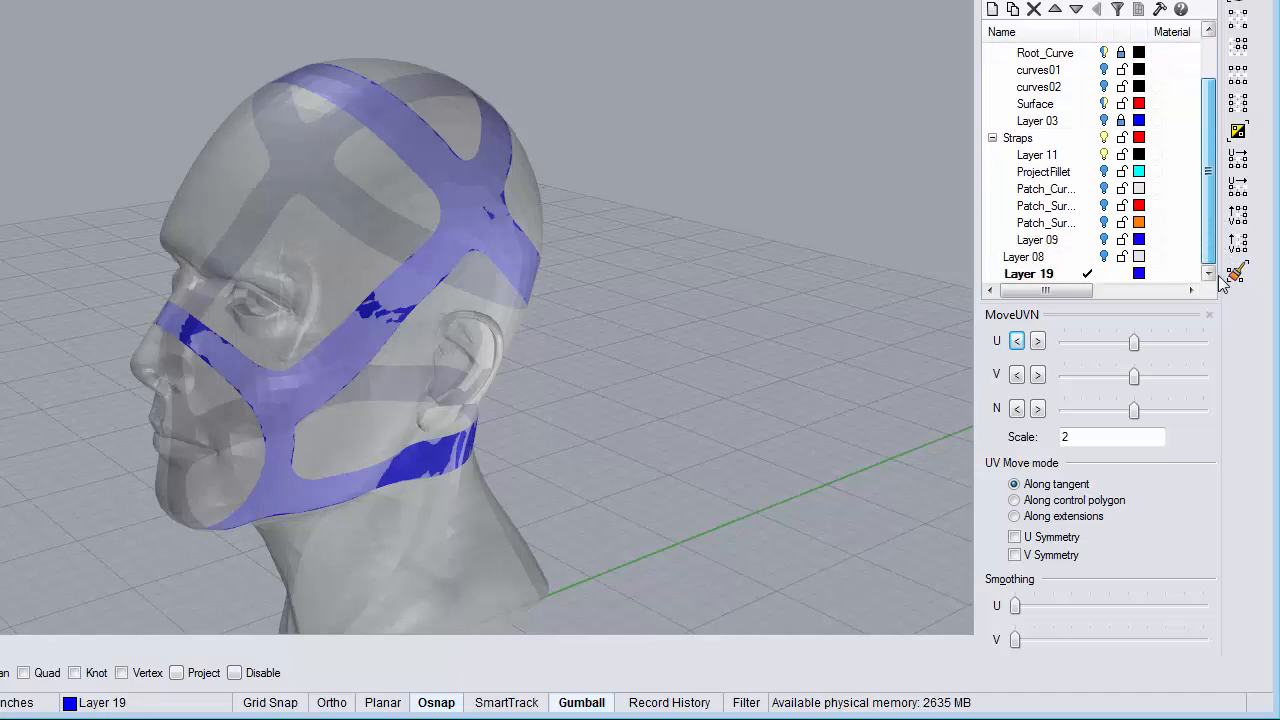
pyautogui.rightClick(1092, 278)
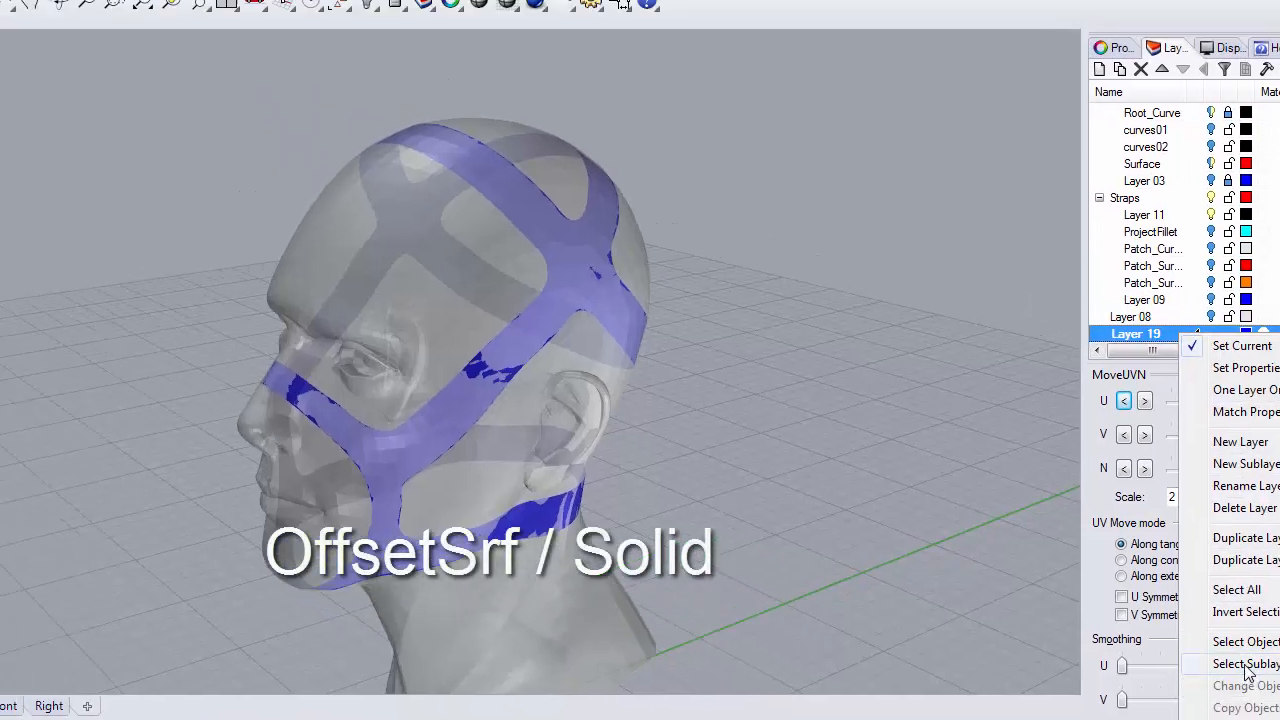
pyautogui.click(1246, 666)
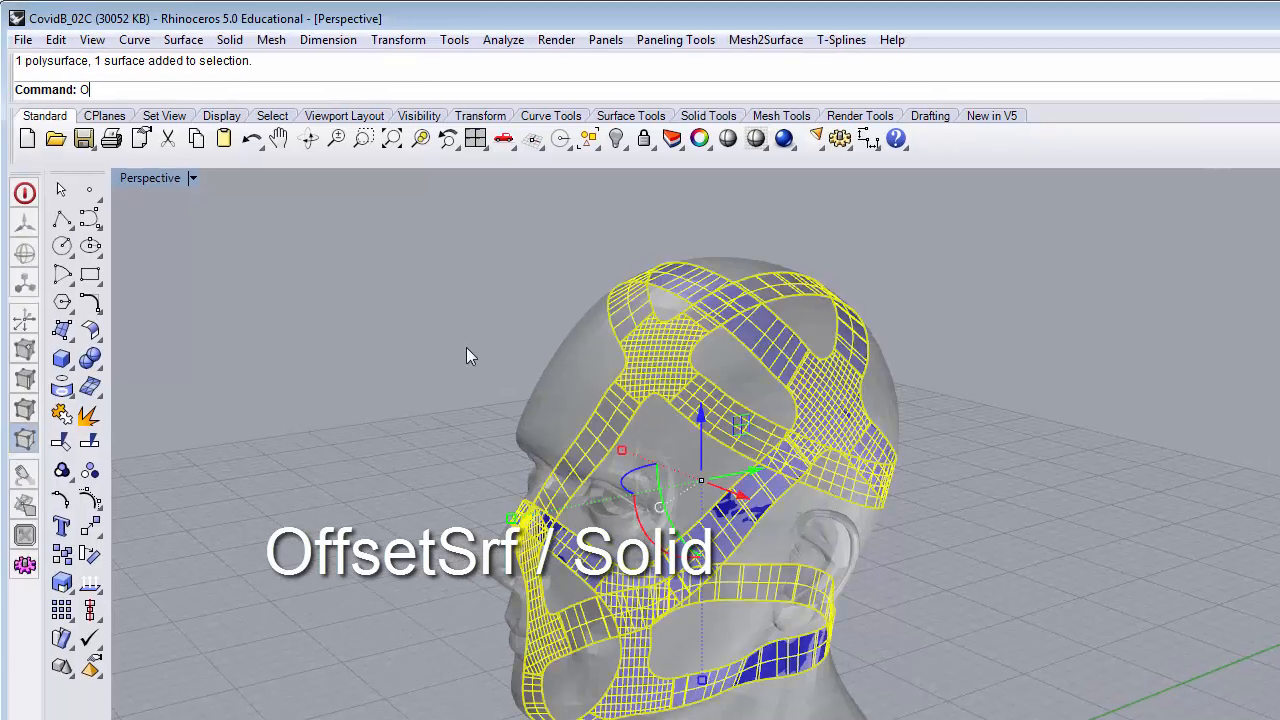
pyautogui.press('BackSpace')
pyautogui.press('BackSpace')
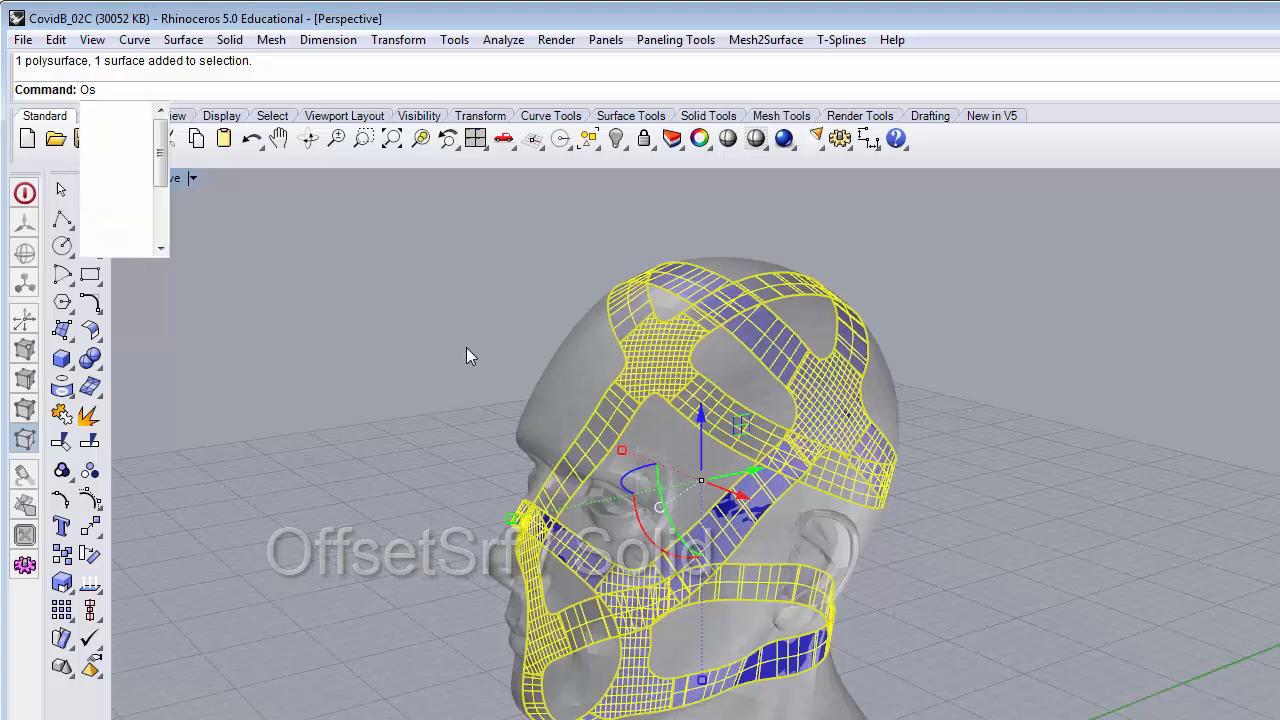
pyautogui.write('ffset')
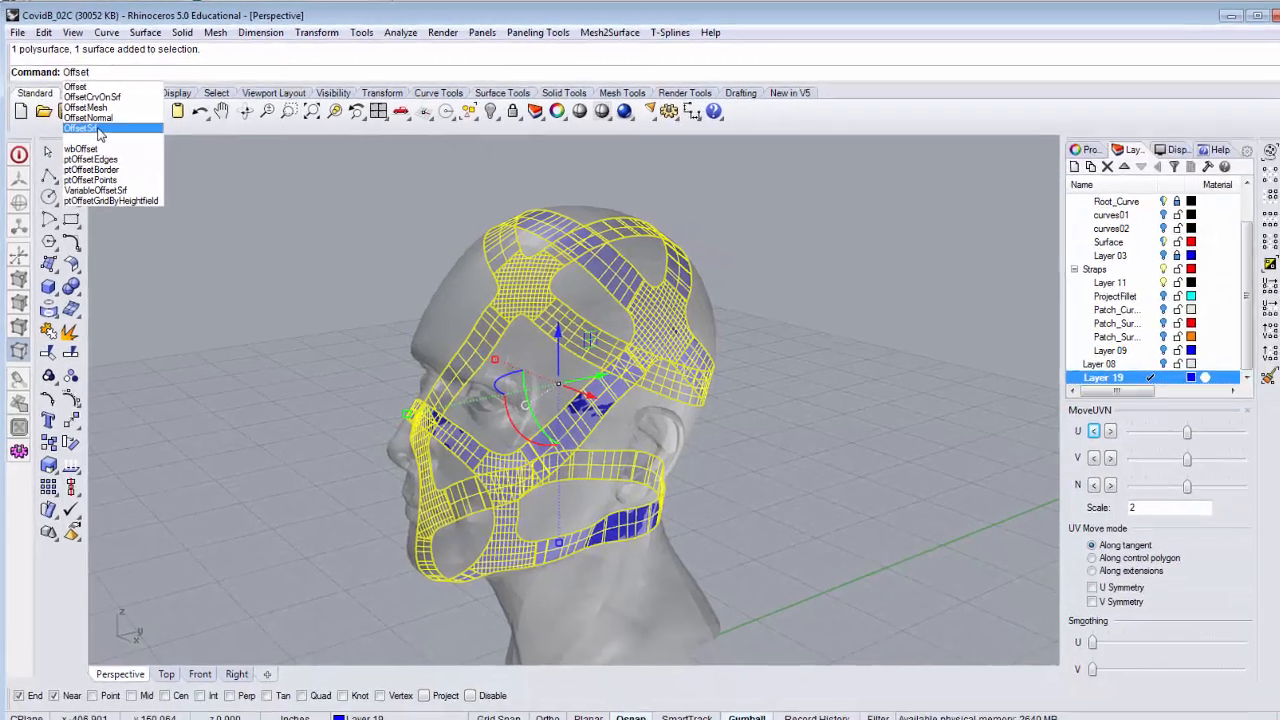
pyautogui.click(97, 130)
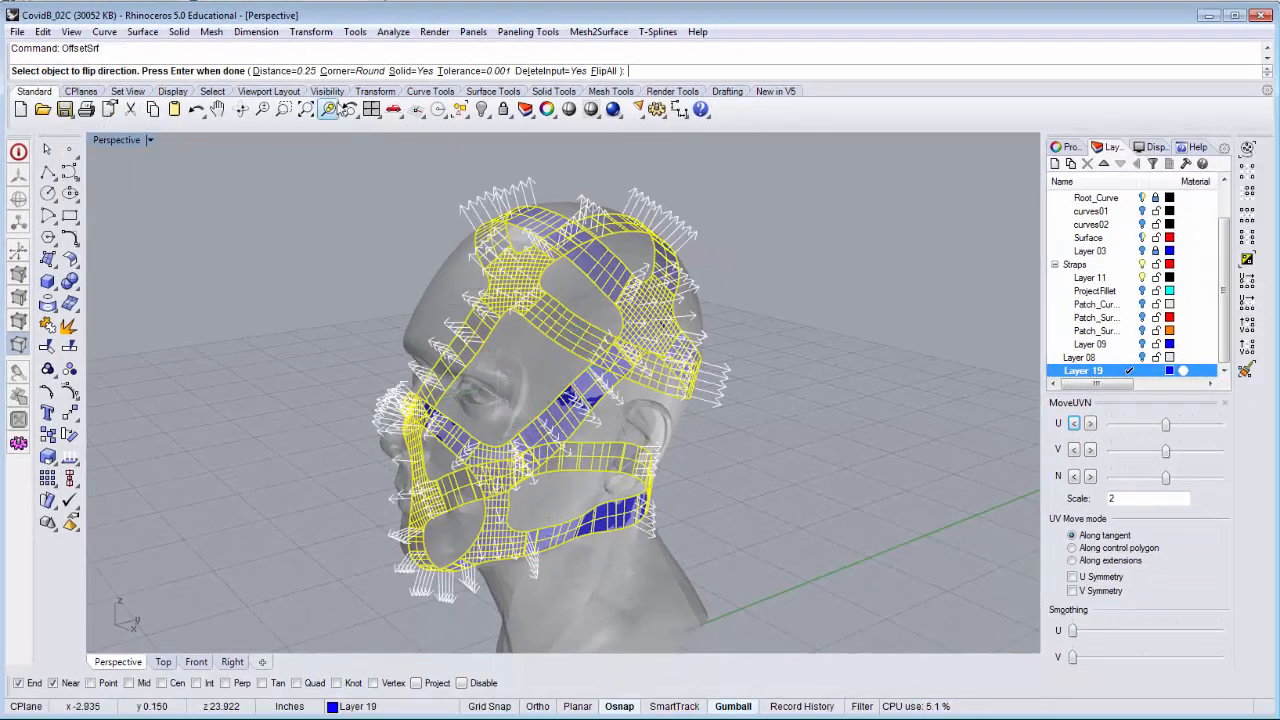
pyautogui.click(411, 71)
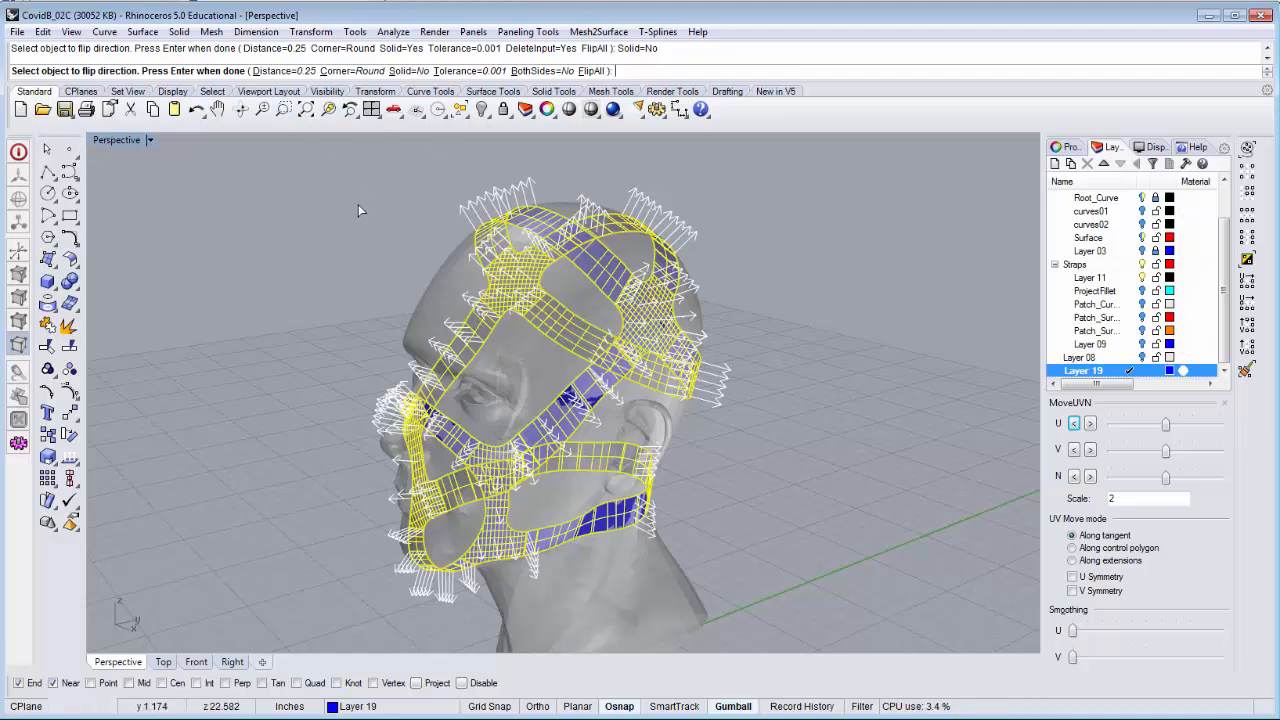
pyautogui.press('Return')
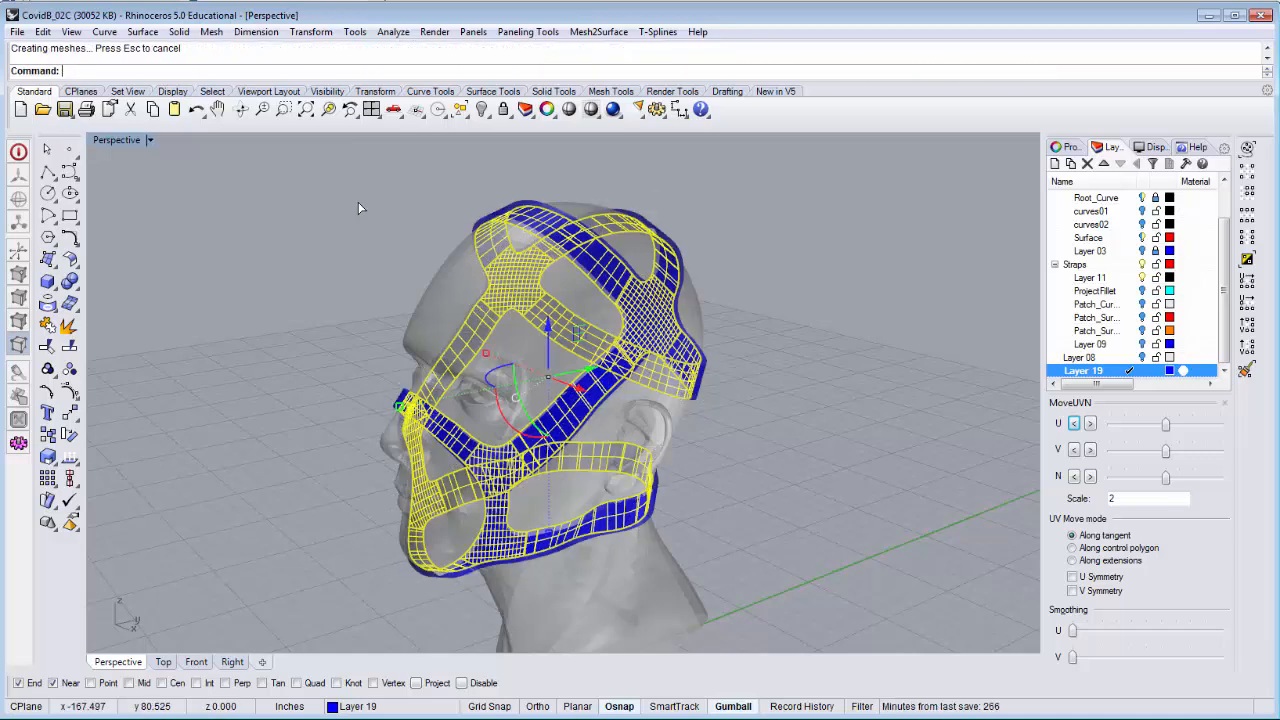
# Inspect the offset straps at the top of the head and undo the non-solid offset.
pyautogui.click(377, 241)
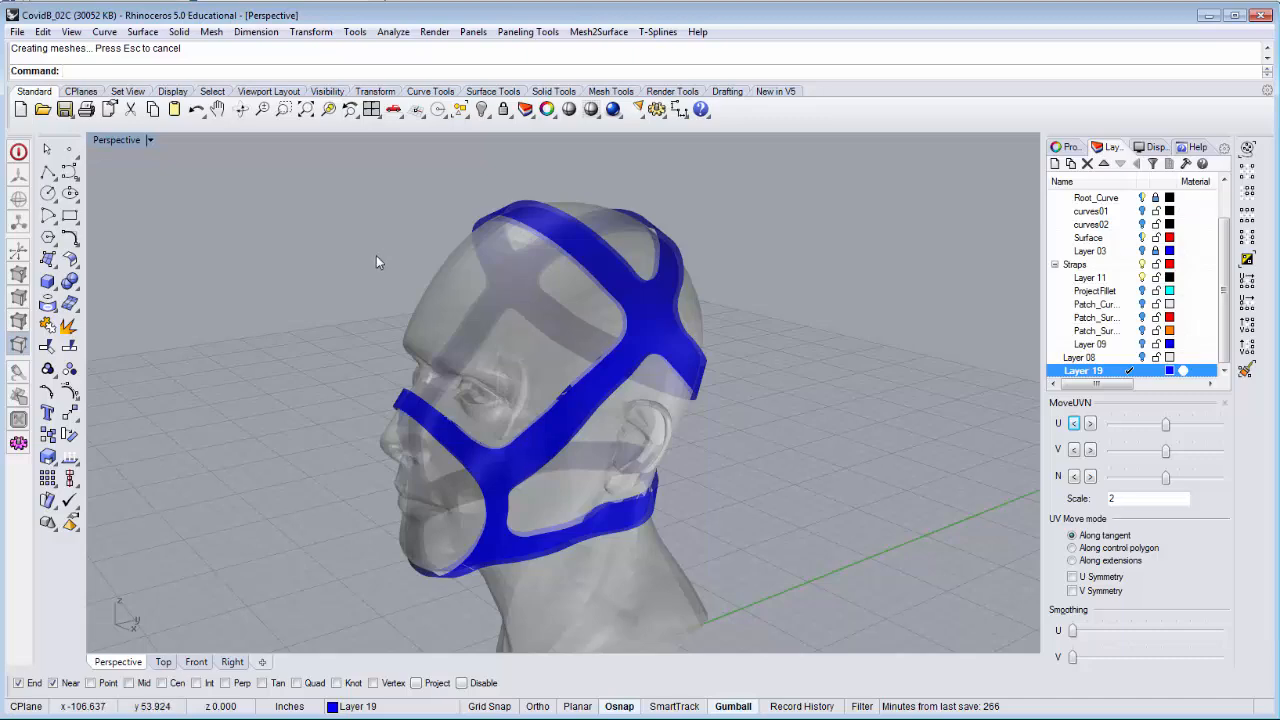
pyautogui.moveTo(376, 255); pyautogui.dragTo(417, 234, button='right')
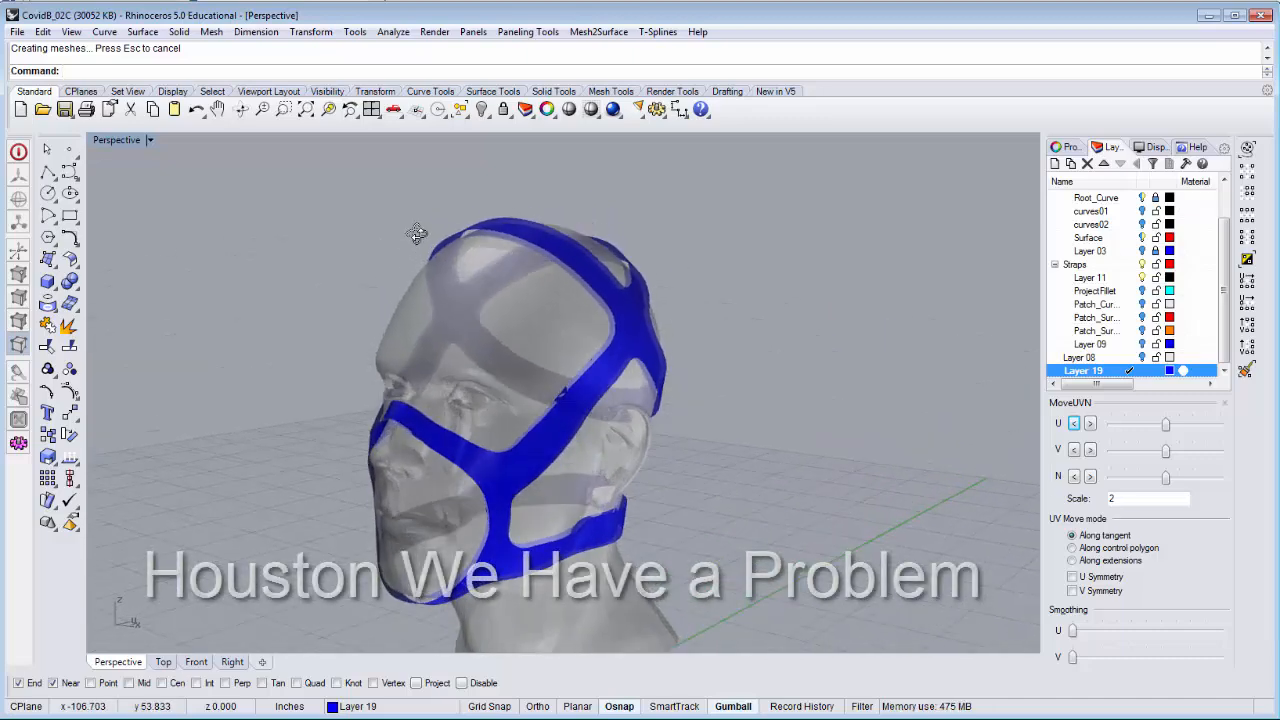
pyautogui.scroll(4, 470, 233)
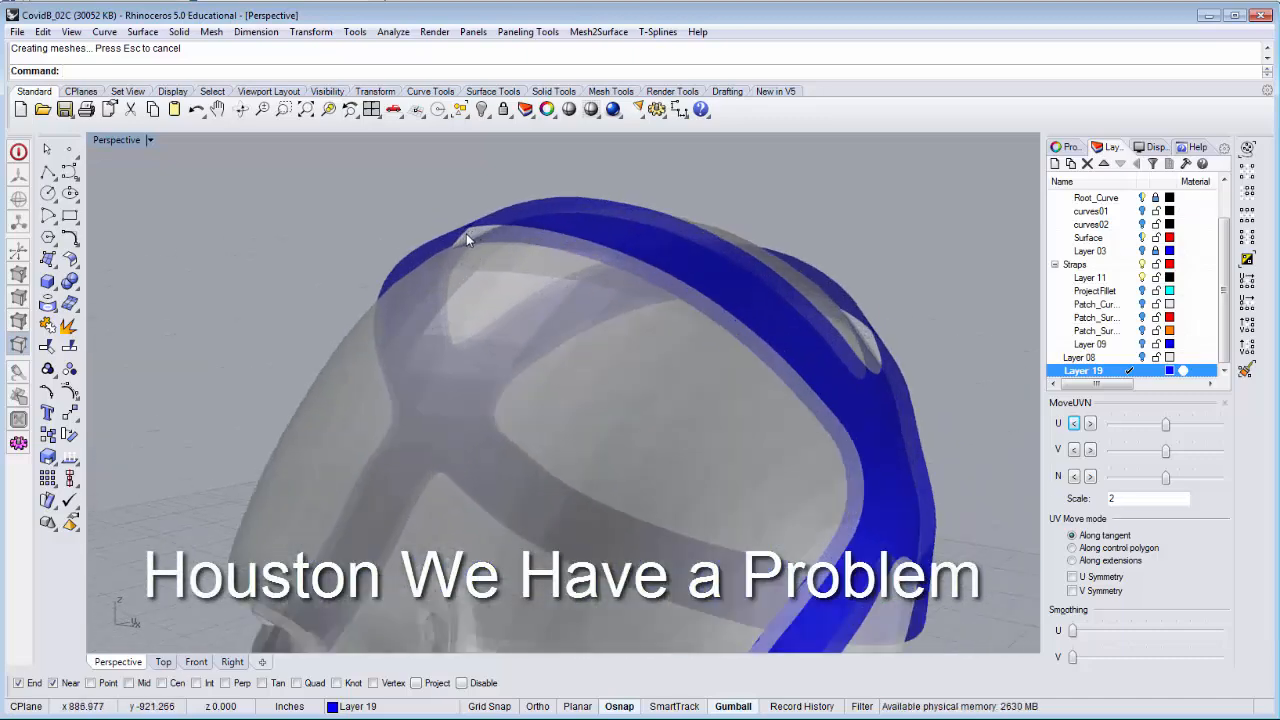
pyautogui.hotkey('ctrl', 'z')
# Try to offset the joined straps outward by 0.25 using OffsetSrf with Solid set to Yes.
pyautogui.click(591, 243)
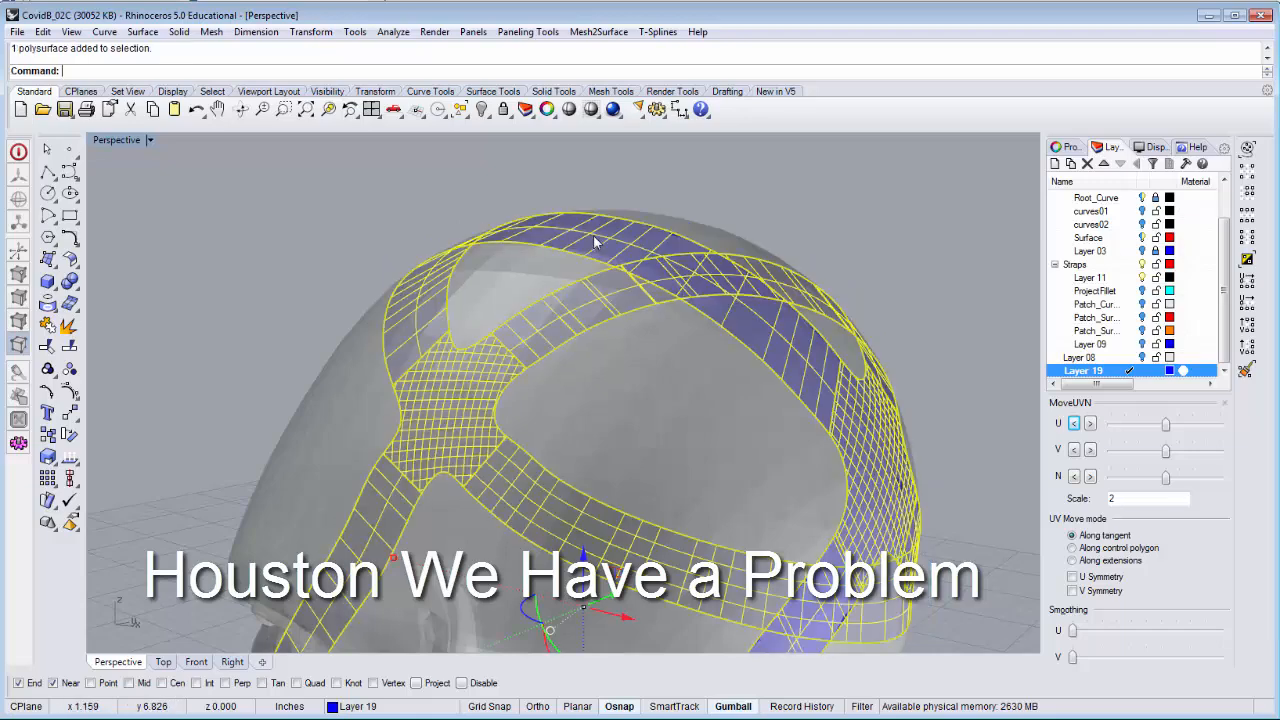
pyautogui.rightClick(397, 76)
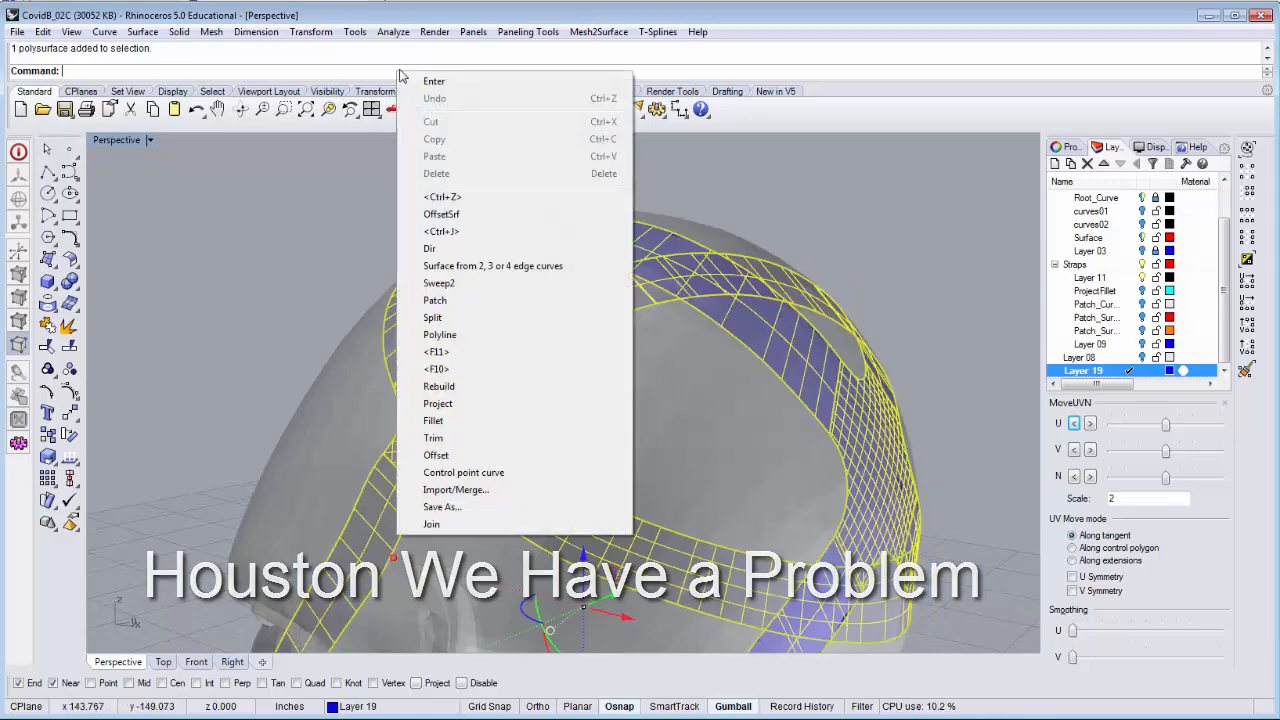
pyautogui.click(458, 214)
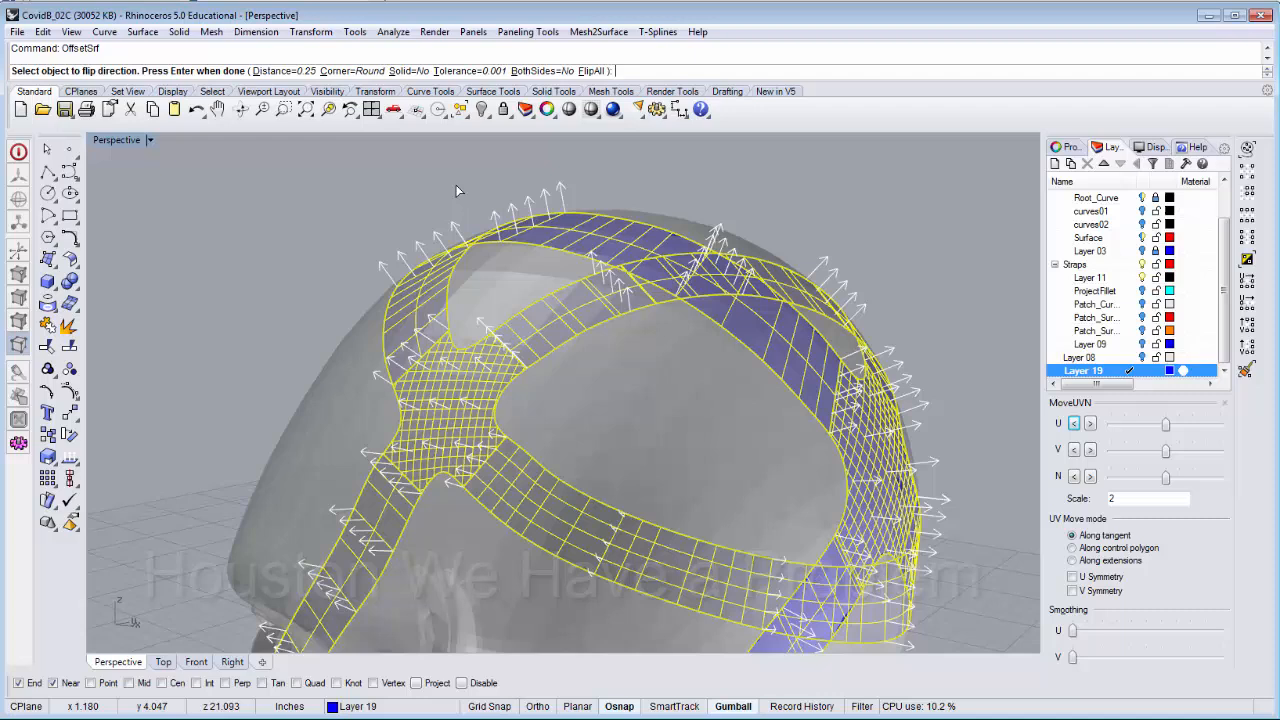
pyautogui.click(410, 71)
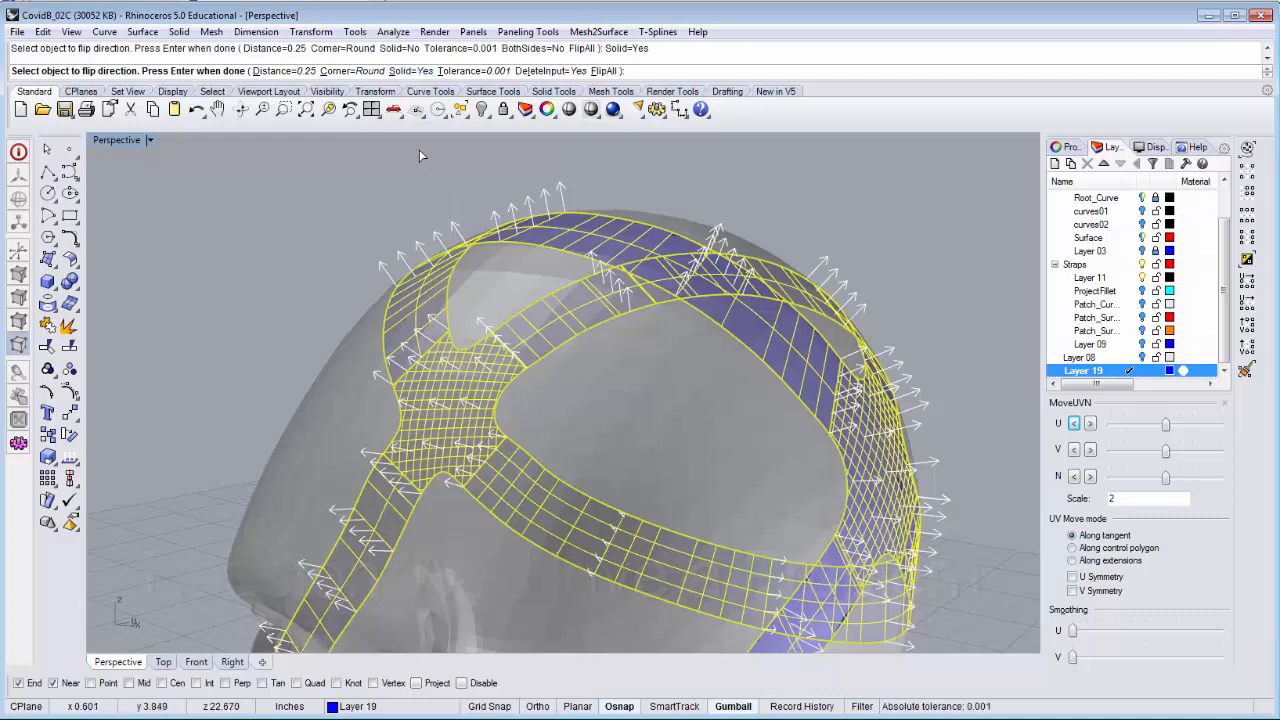
pyautogui.press('Return')
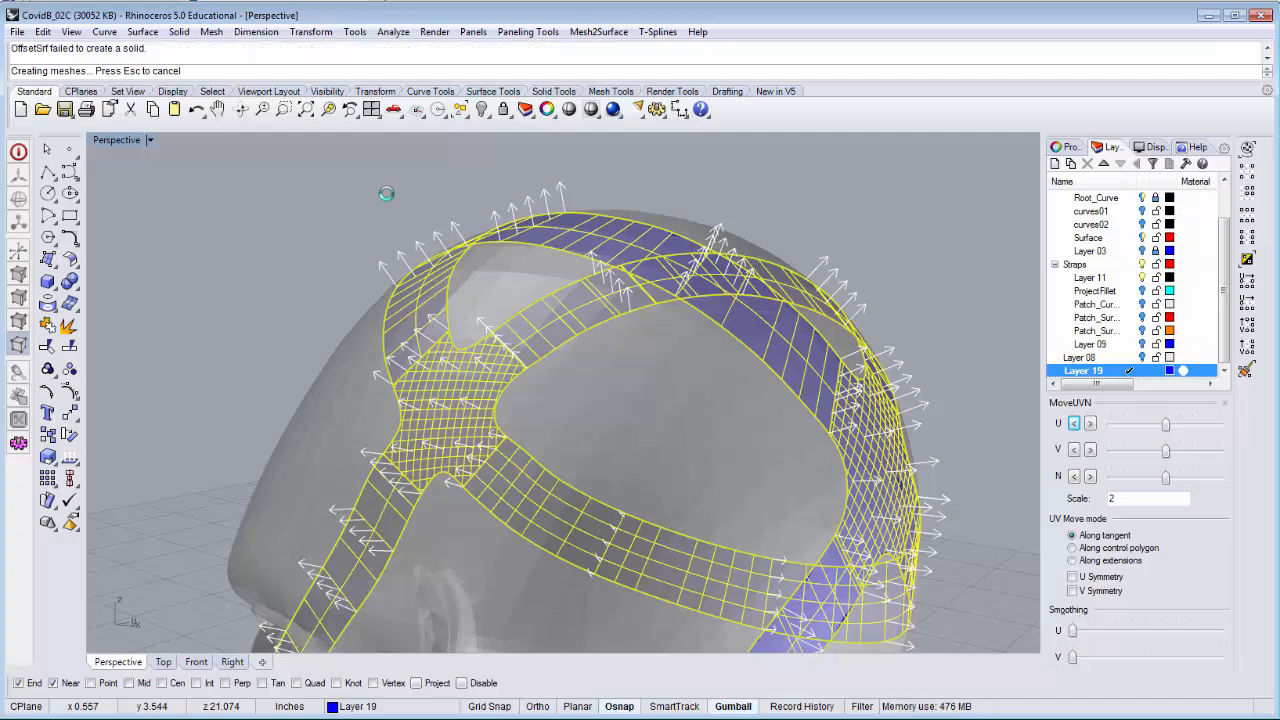
pyautogui.scroll(-6, 387, 195)
pyautogui.scroll(-4, 387, 198)
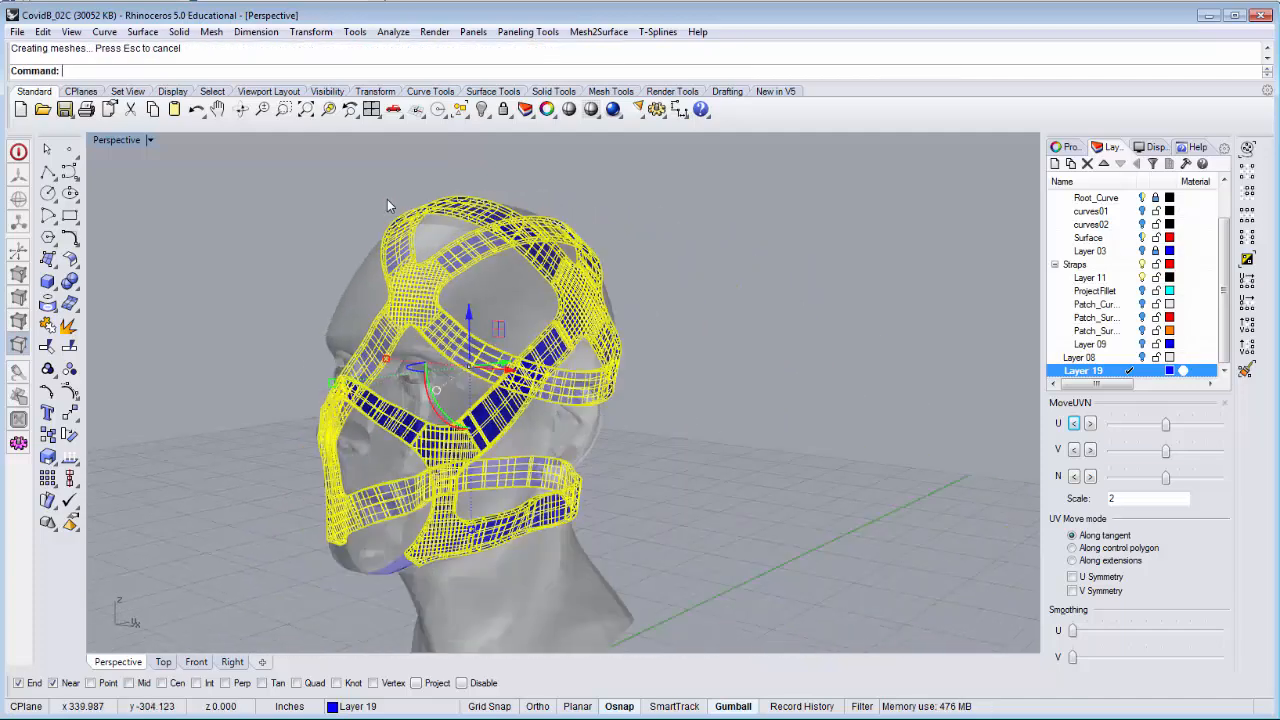
# Inspect the thickened straps around the chin and undo the solid offset.
pyautogui.click(679, 343)
pyautogui.moveTo(679, 343); pyautogui.dragTo(659, 412, button='right')
pyautogui.scroll(8, 444, 479)
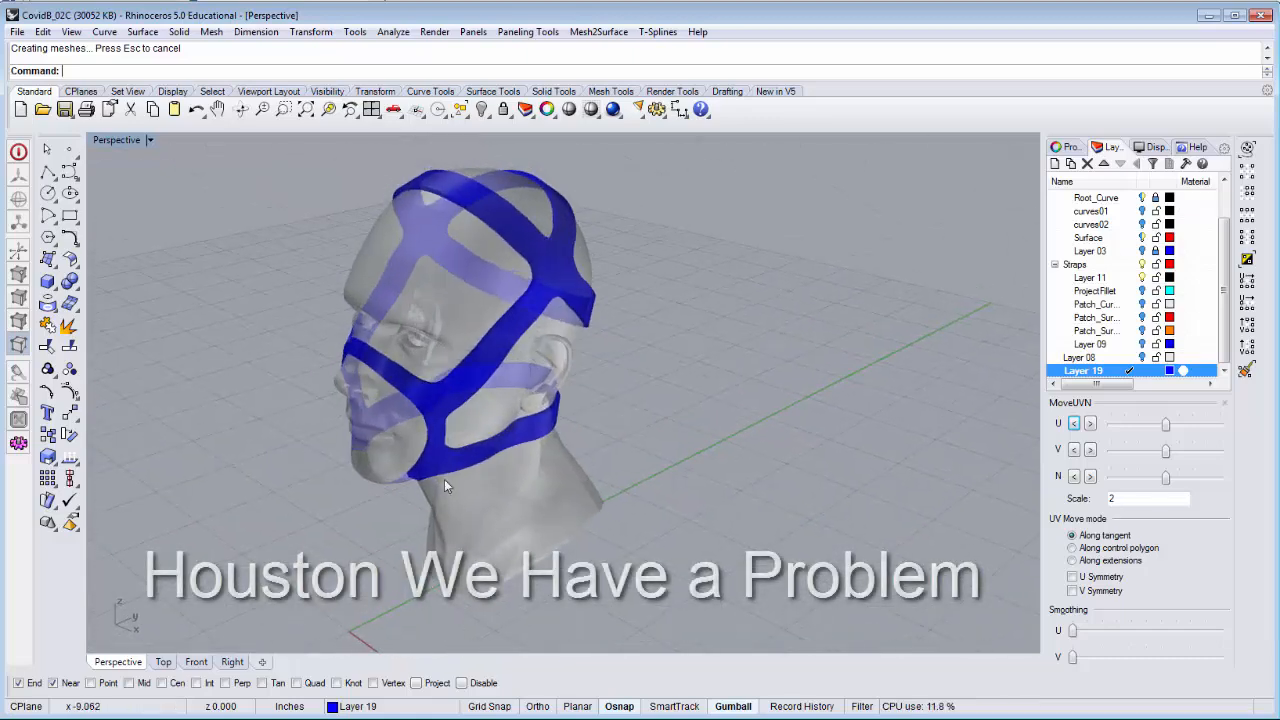
pyautogui.scroll(-1, 396, 474)
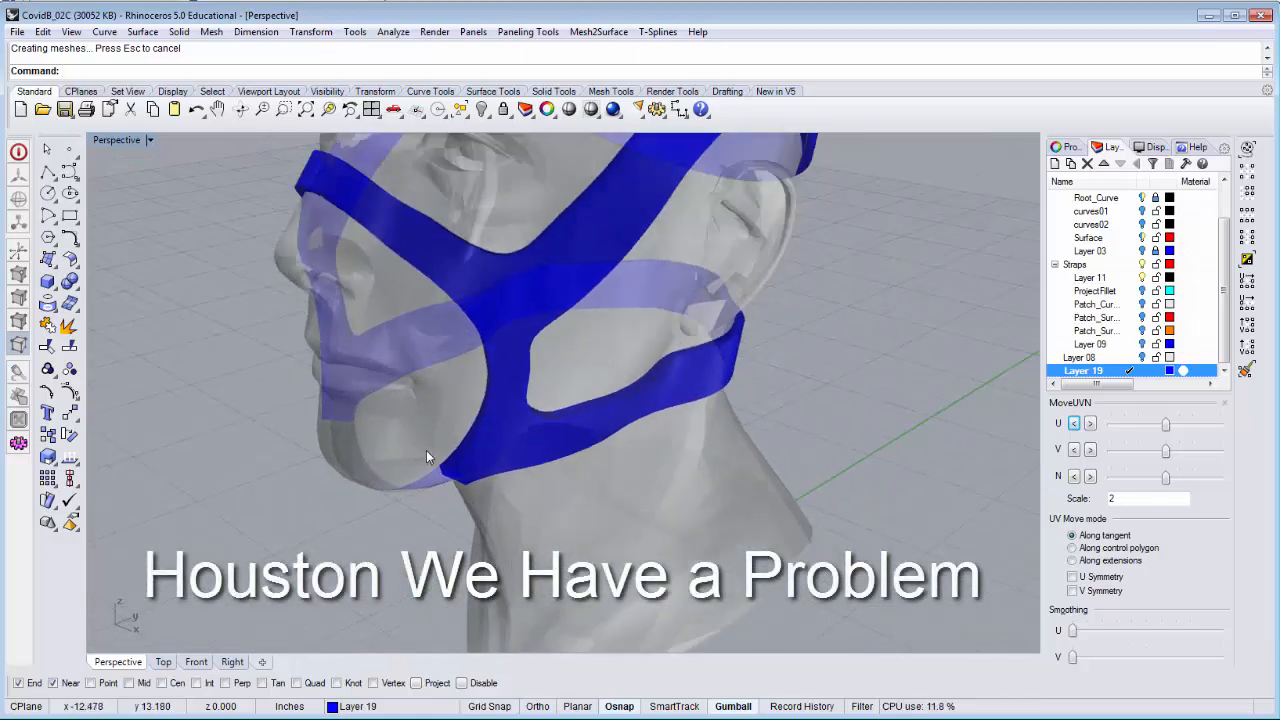
pyautogui.hotkey('ctrl', 'z')
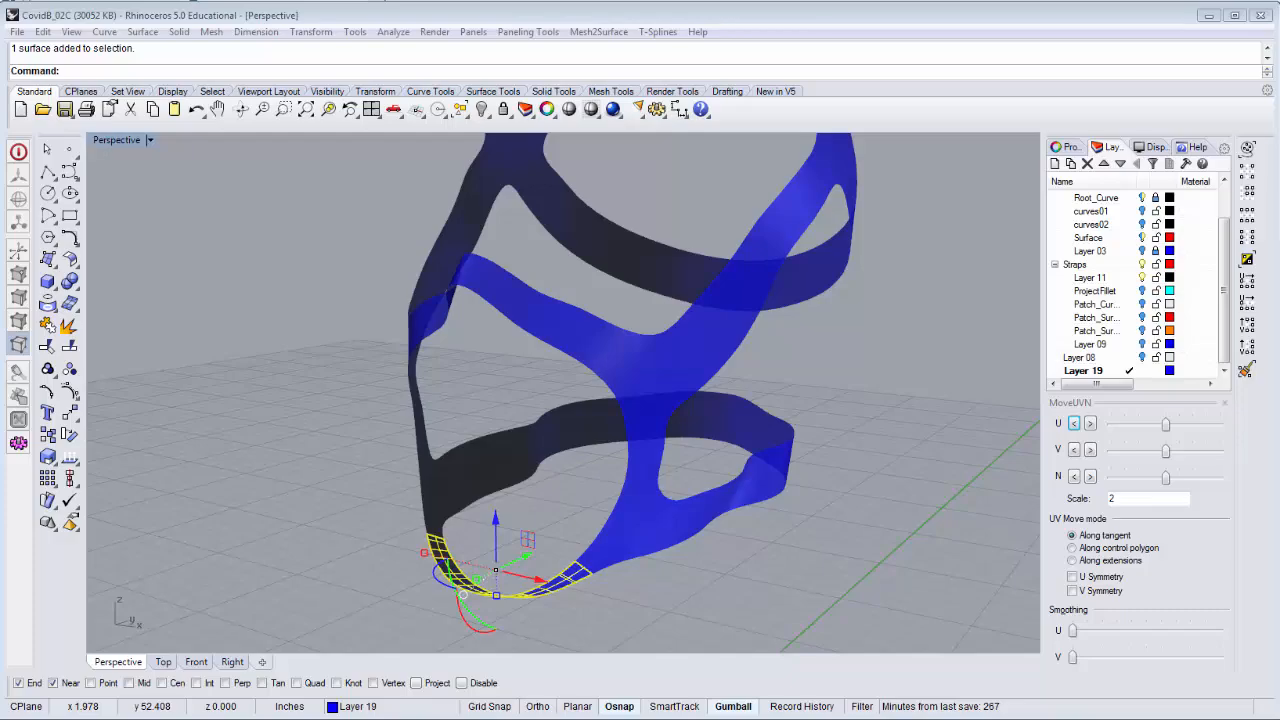
# Examine the seams between the chin strap and the neighbouring strap surfaces, selecting each piece to find where they are not joined.
pyautogui.click(664, 612)
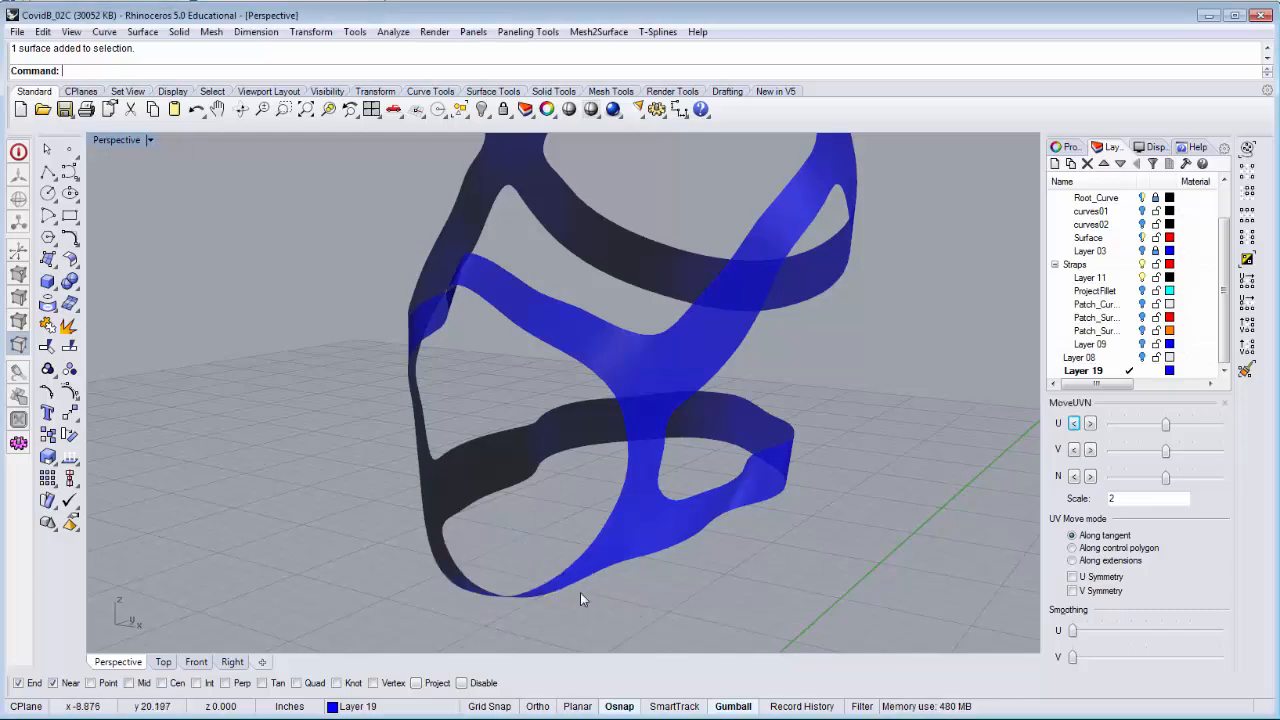
pyautogui.click(577, 586)
pyautogui.keyDown('shift'); pyautogui.click(625, 541); pyautogui.keyUp('shift')
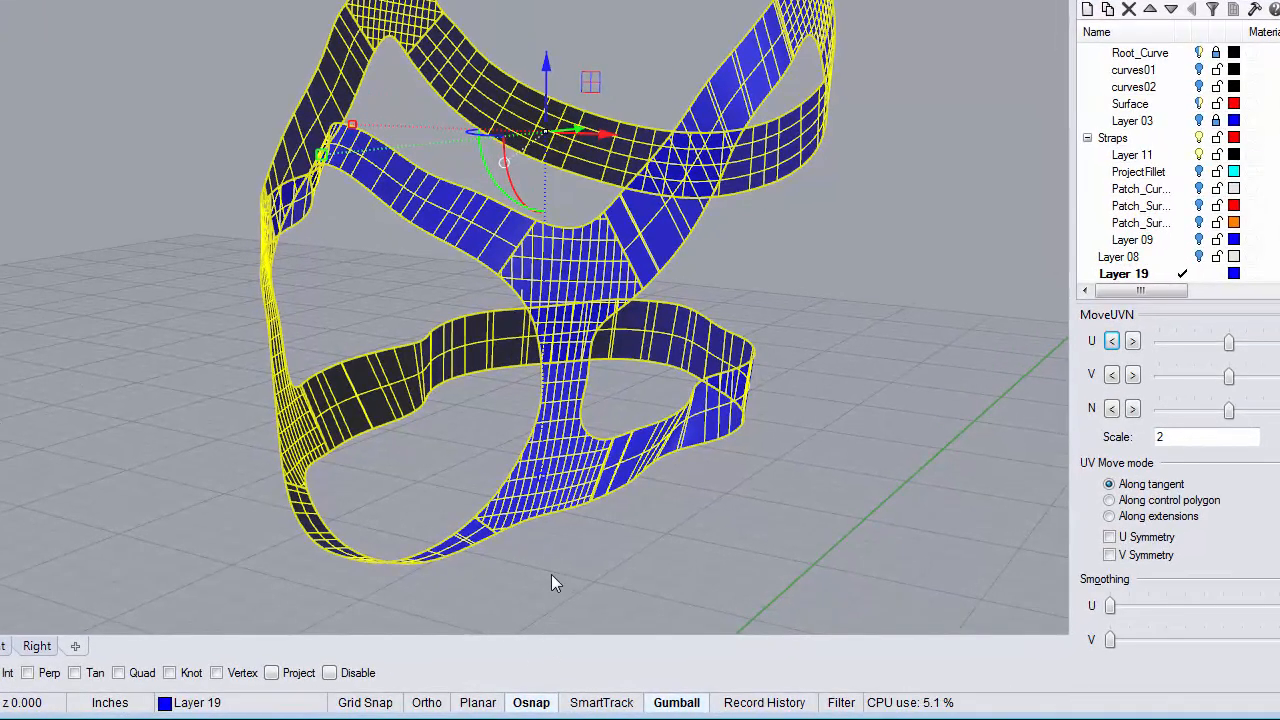
pyautogui.moveTo(551, 576); pyautogui.dragTo(546, 549, button='right')
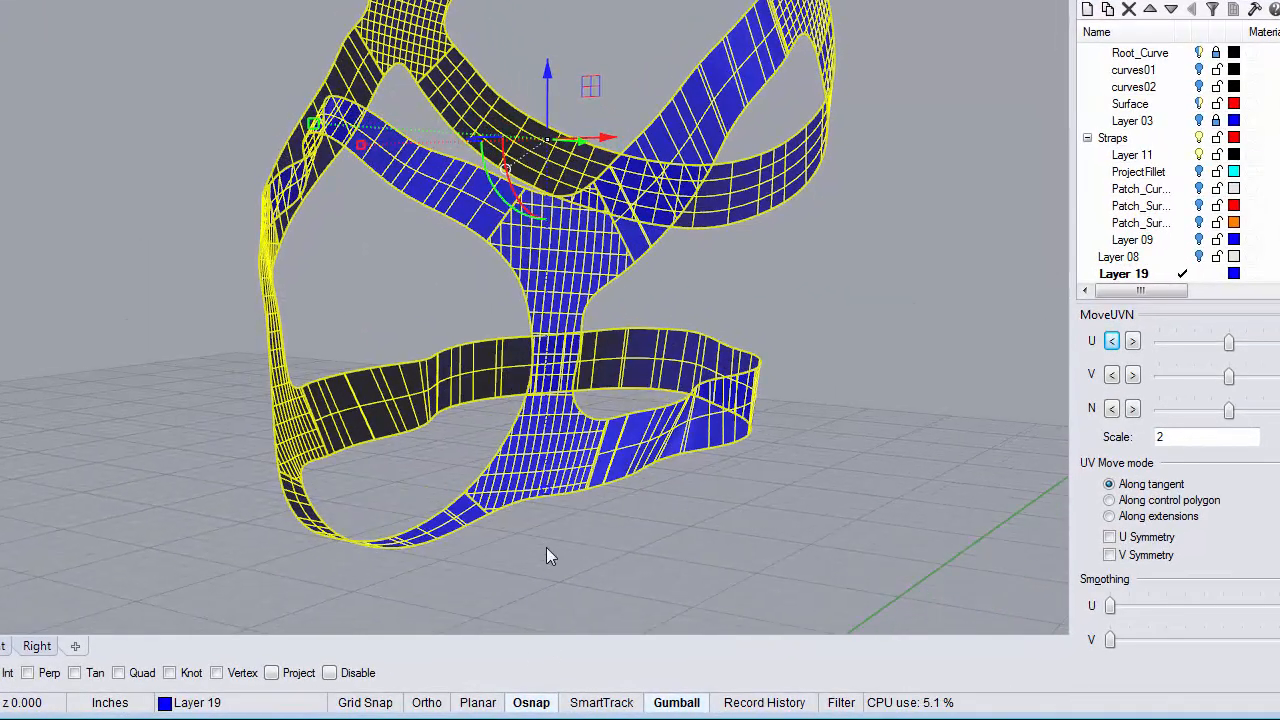
pyautogui.click(626, 550)
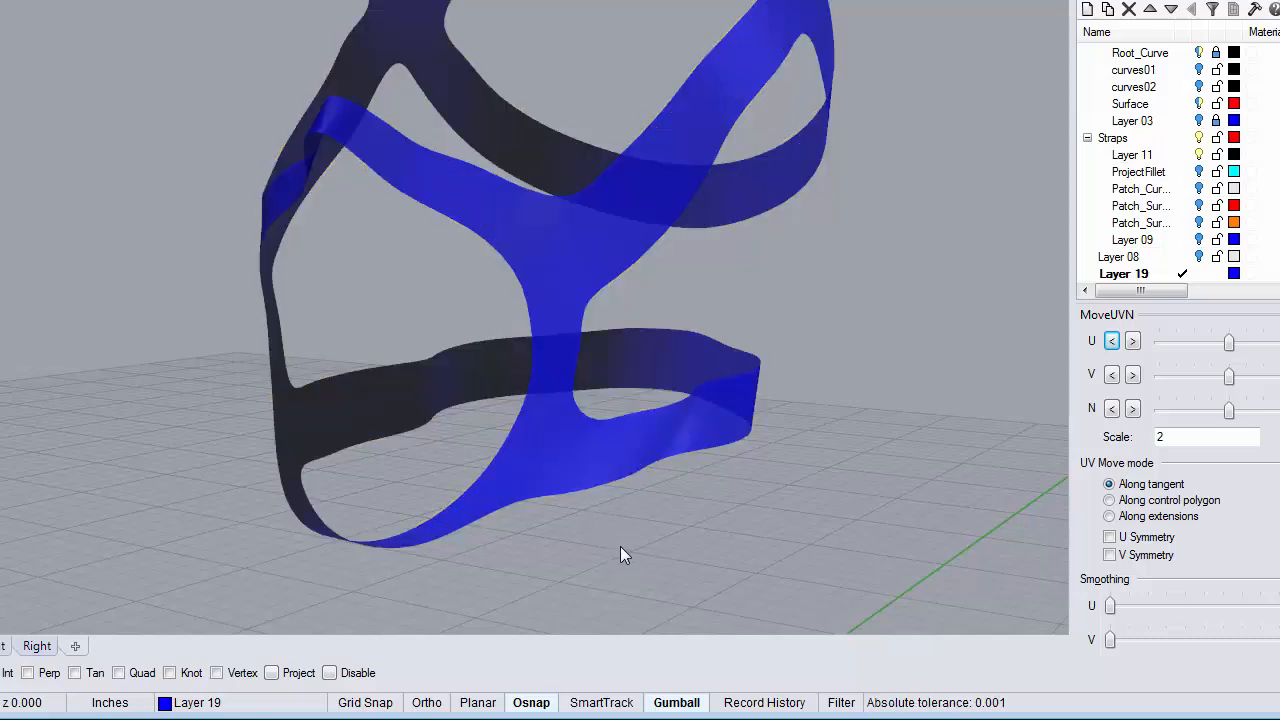
pyautogui.click(556, 472)
pyautogui.scroll(10, 472, 510)
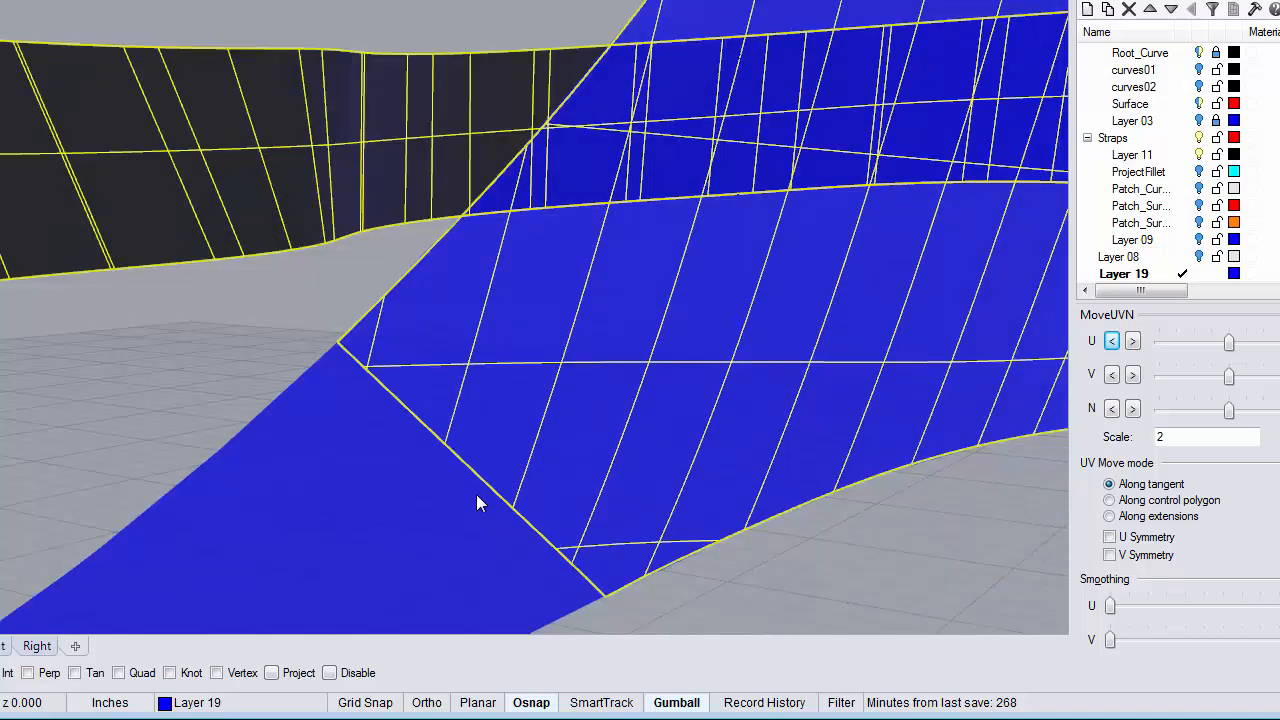
pyautogui.click(431, 501)
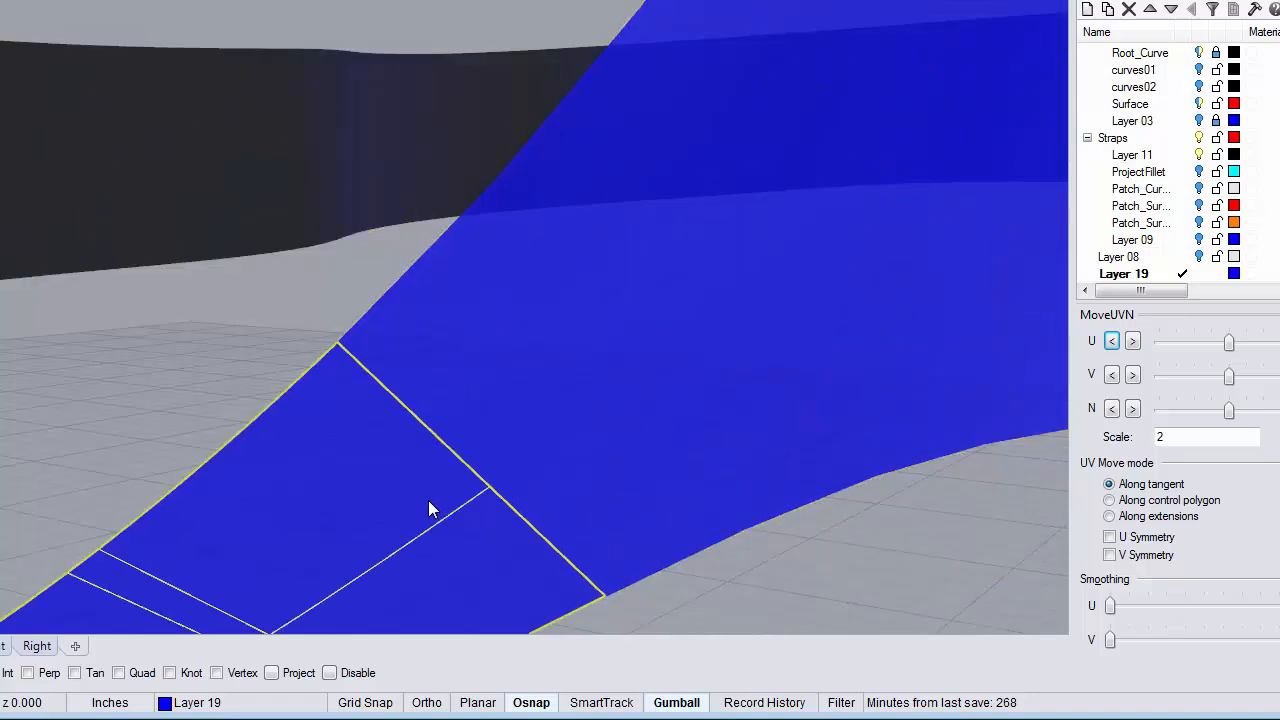
pyautogui.click(496, 455)
pyautogui.click(444, 486)
pyautogui.click(501, 449)
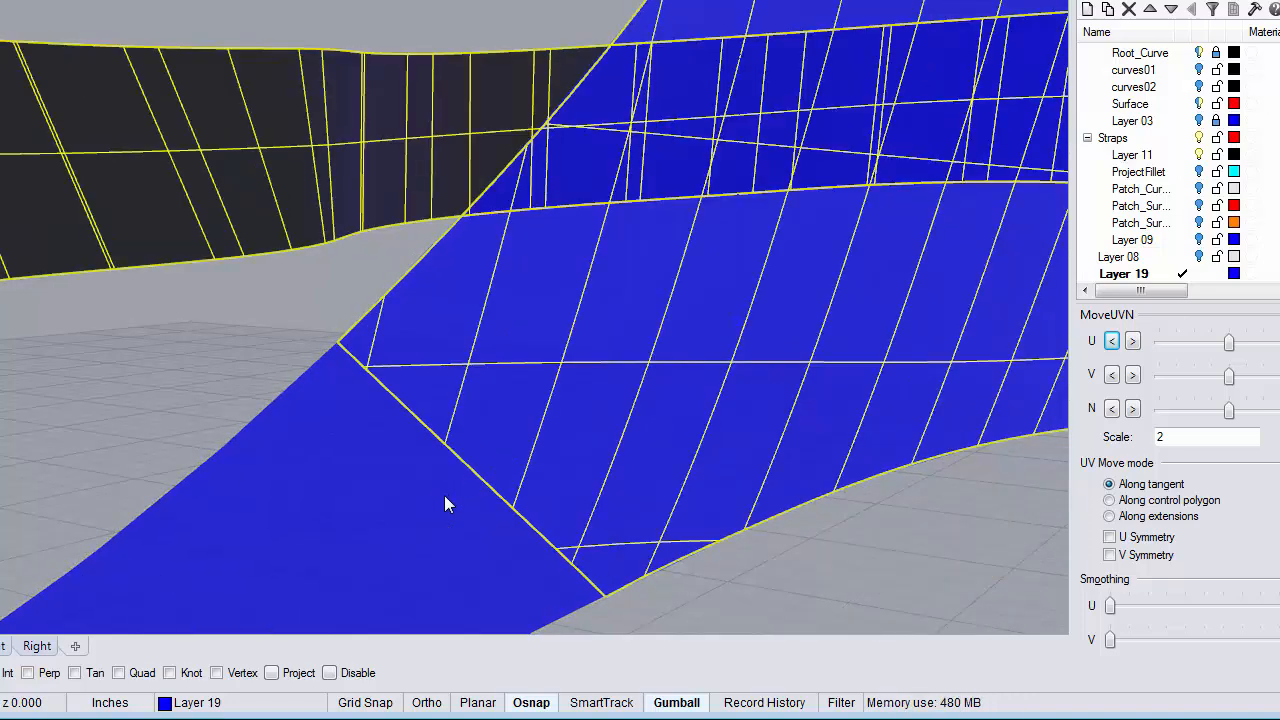
pyautogui.click(444, 495)
pyautogui.click(116, 374)
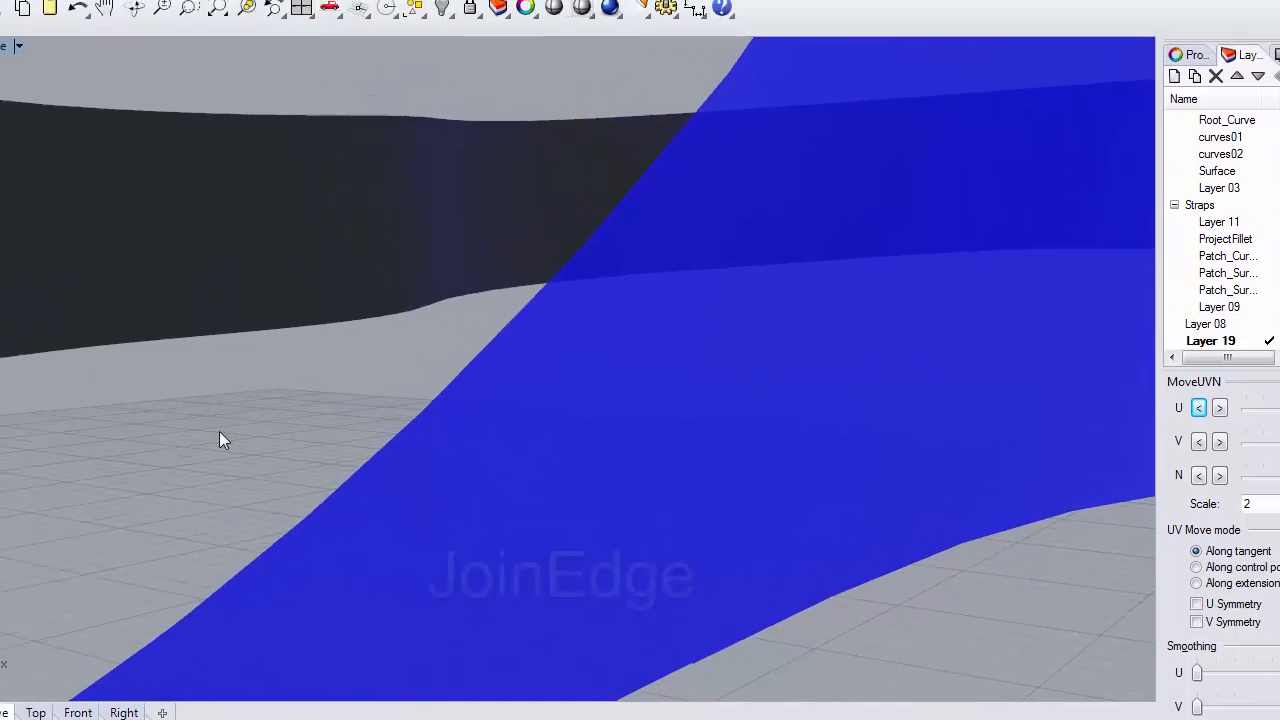
# Start JoinEdge and turn on surface edges in the Ghosted display so the strap seams can be picked.
pyautogui.write('Joi')
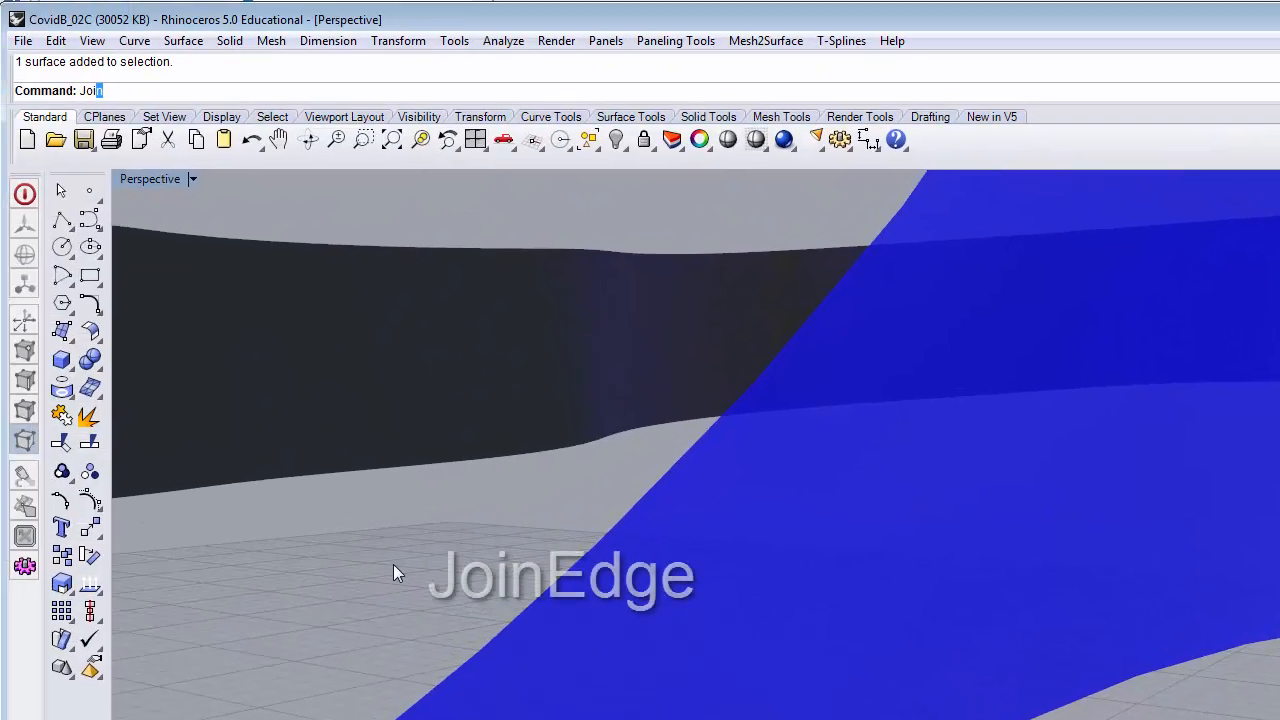
pyautogui.write('n')
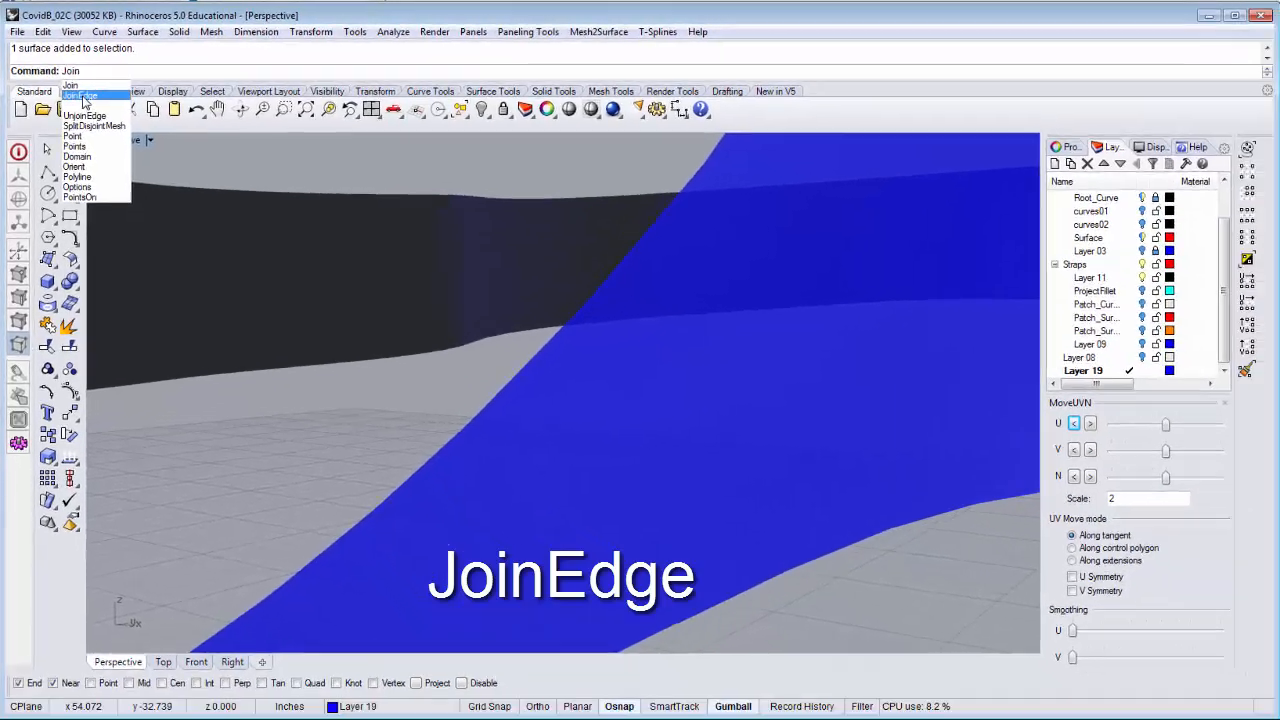
pyautogui.click(103, 122)
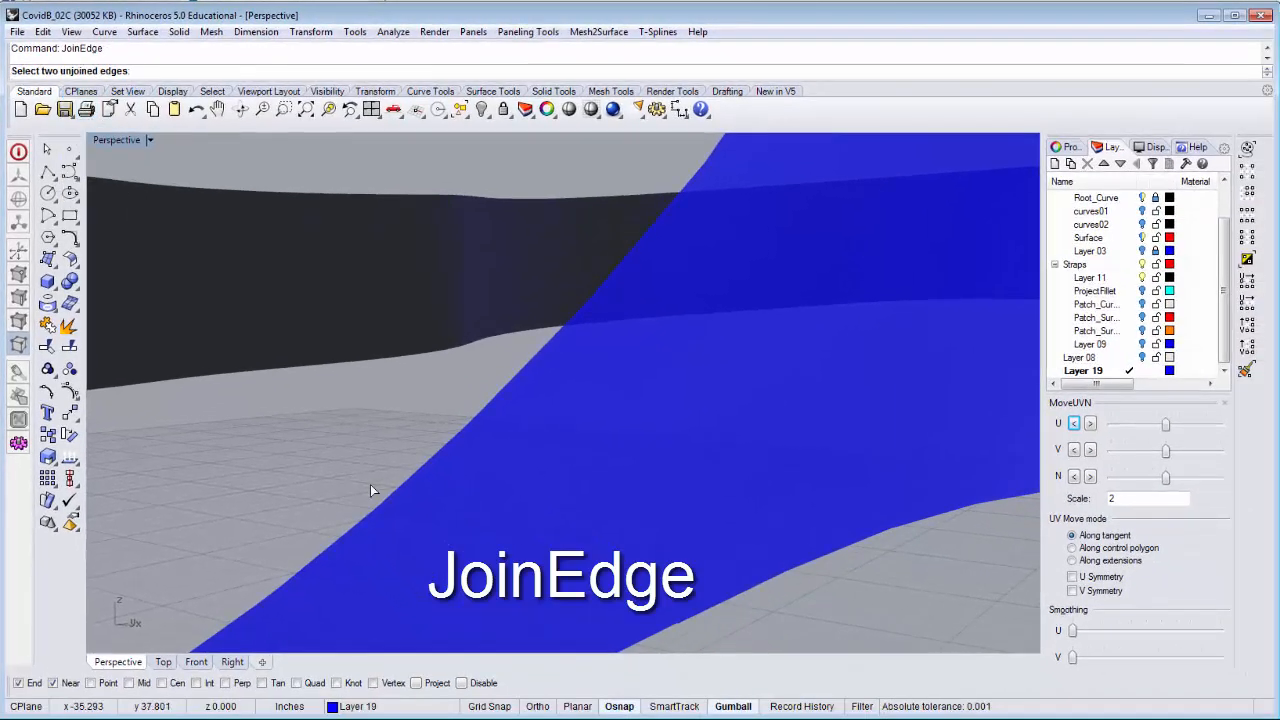
pyautogui.scroll(-5, 380, 492)
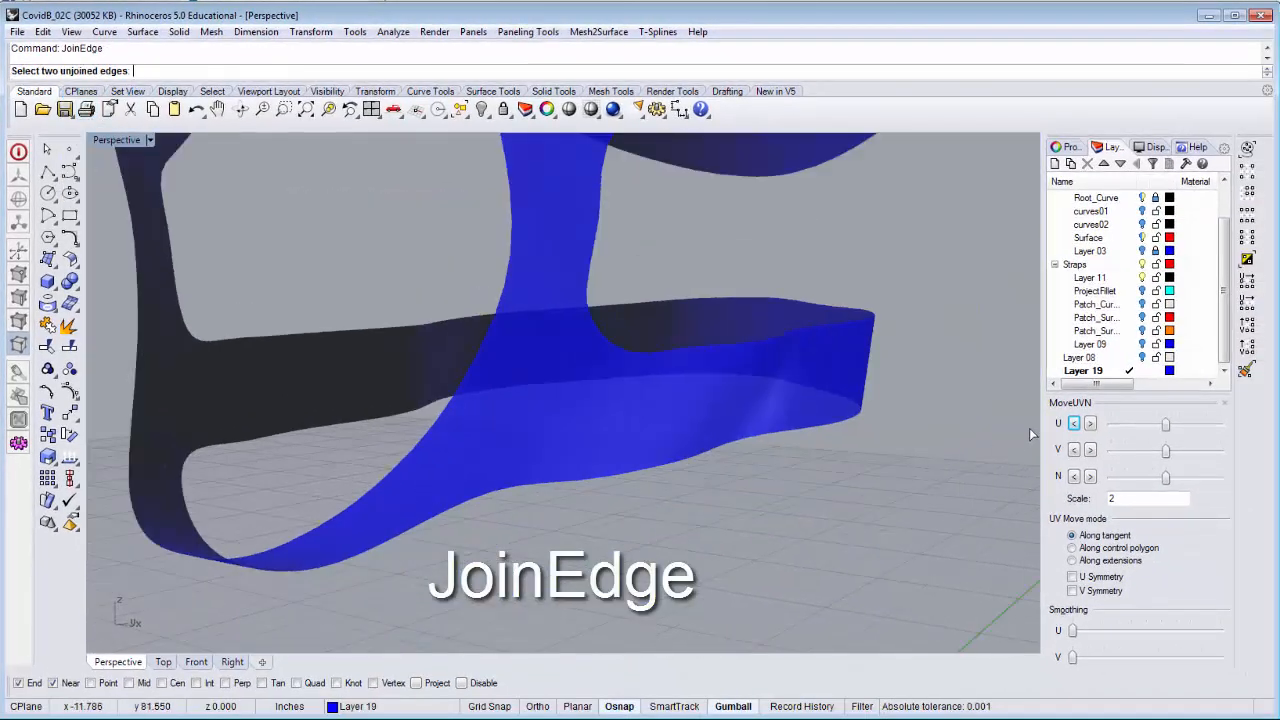
pyautogui.click(1154, 147)
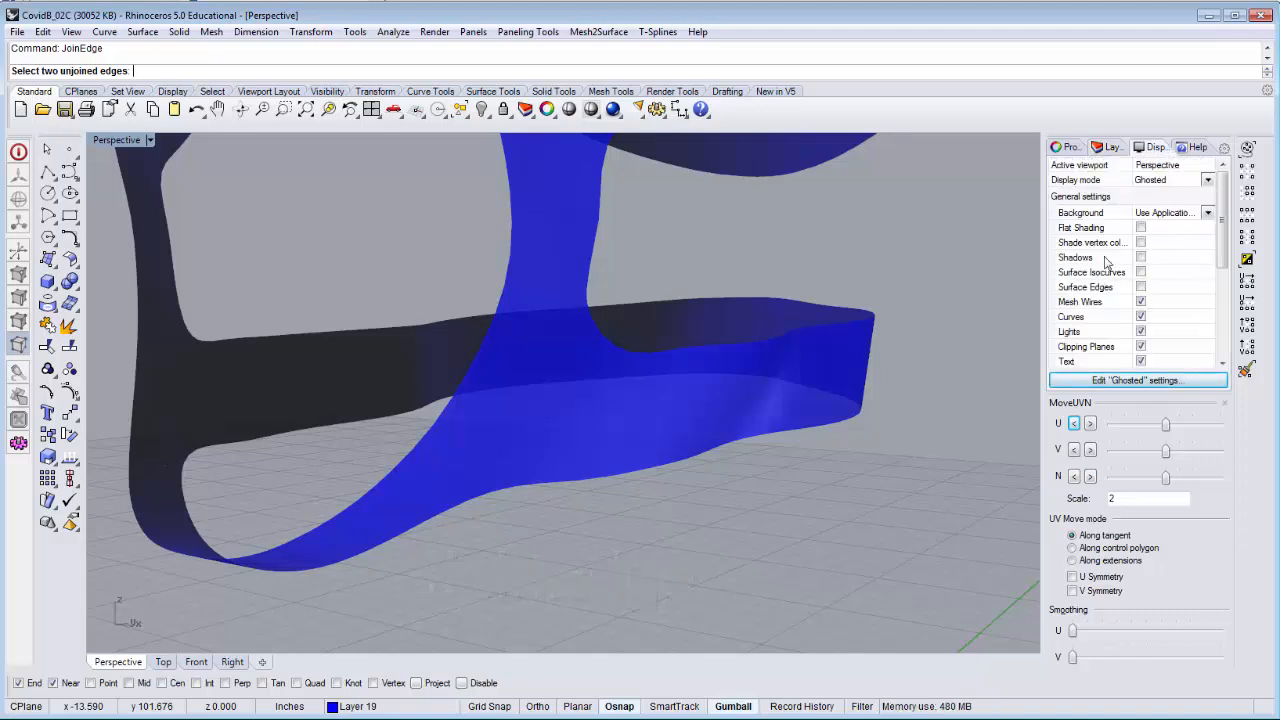
pyautogui.click(1141, 287)
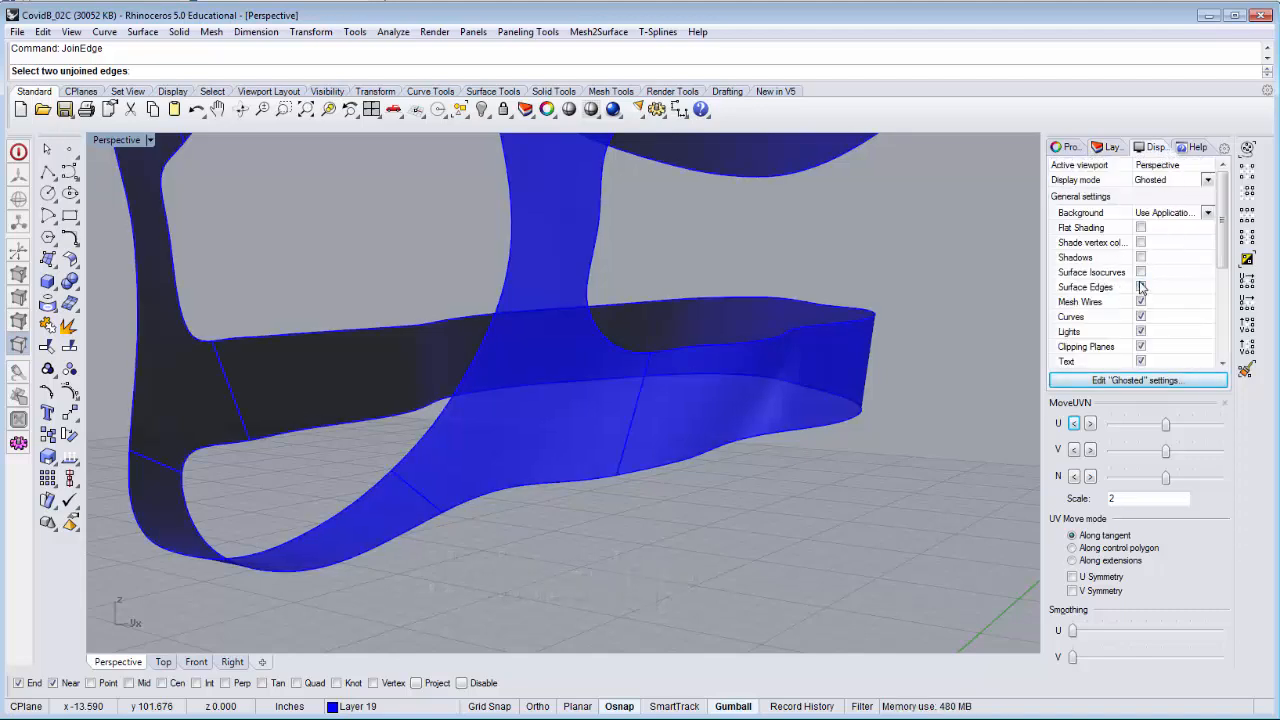
# Join the chin strap's surface edge to the adjoining polysurface edge on one side of the jaw, accepting the required joining tolerance.
pyautogui.click(423, 506)
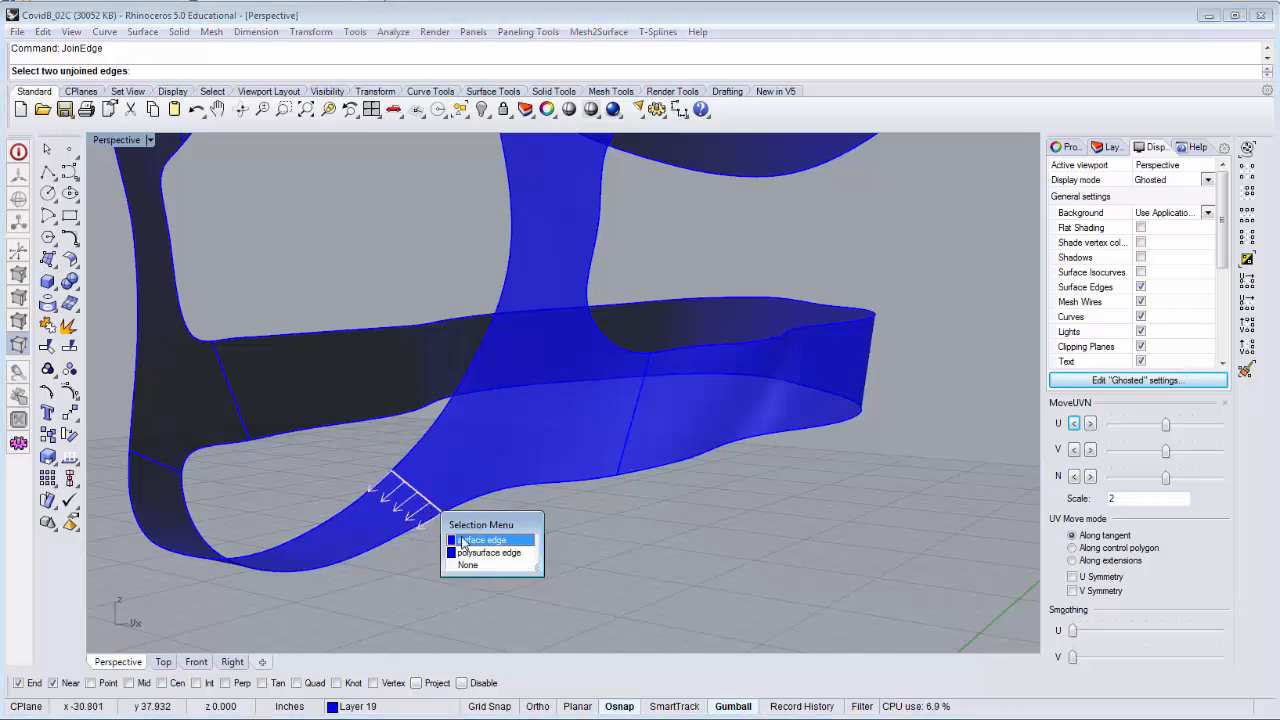
pyautogui.click(471, 540)
pyautogui.click(433, 508)
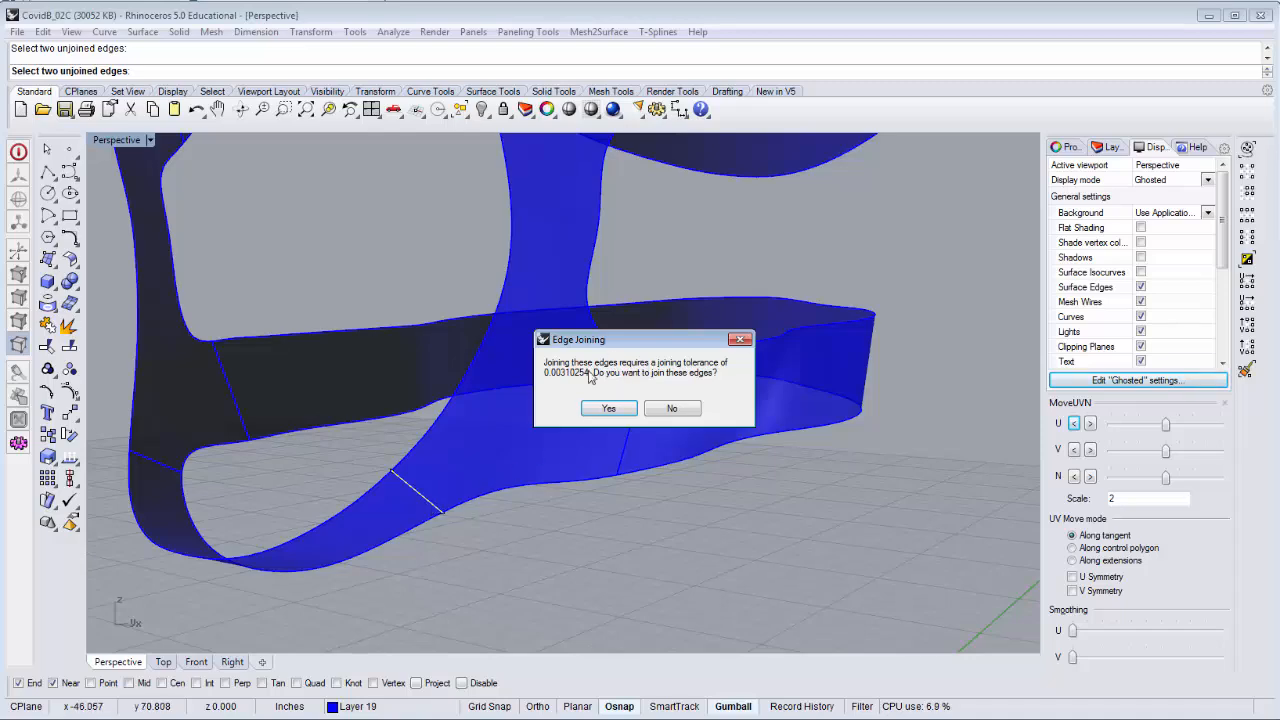
pyautogui.click(600, 408)
# Repeat JoinEdge on the seam at the opposite end of the chin strap and accept the joining tolerance.
pyautogui.moveTo(369, 497); pyautogui.dragTo(520, 486, button='right')
pyautogui.rightClick(480, 567)
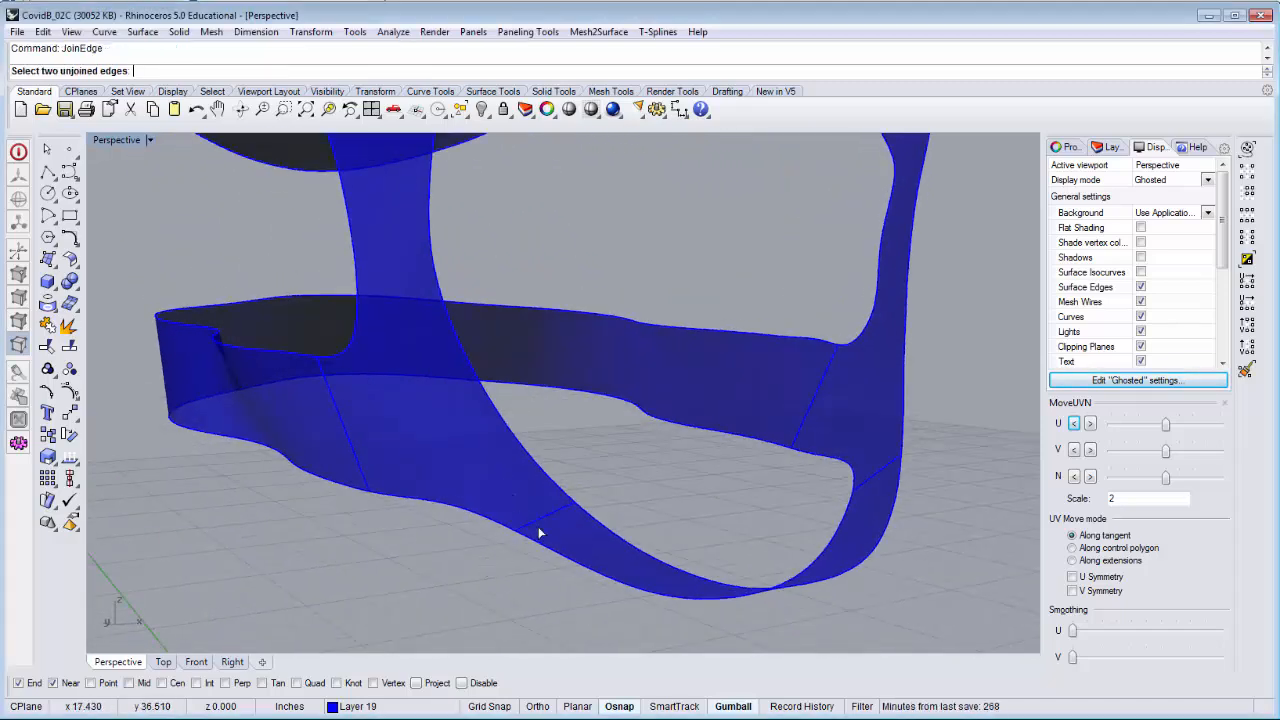
pyautogui.click(543, 519)
pyautogui.click(590, 566)
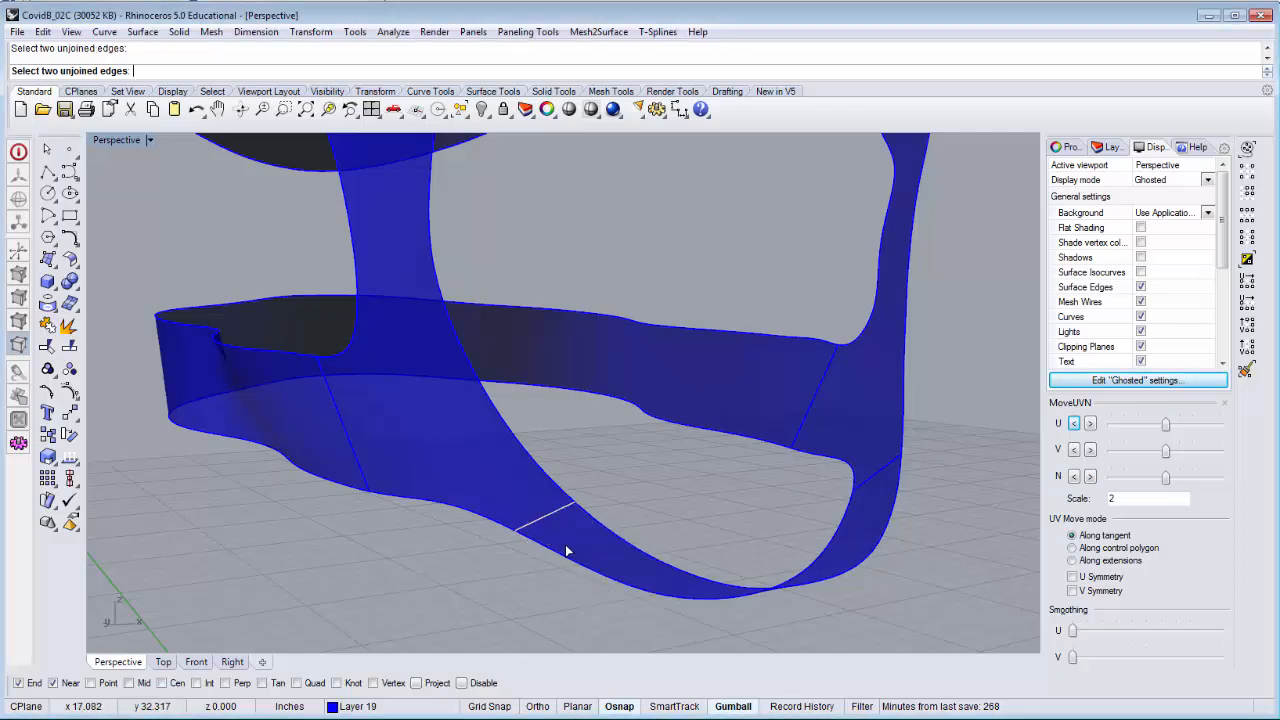
pyautogui.click(551, 517)
pyautogui.click(611, 410)
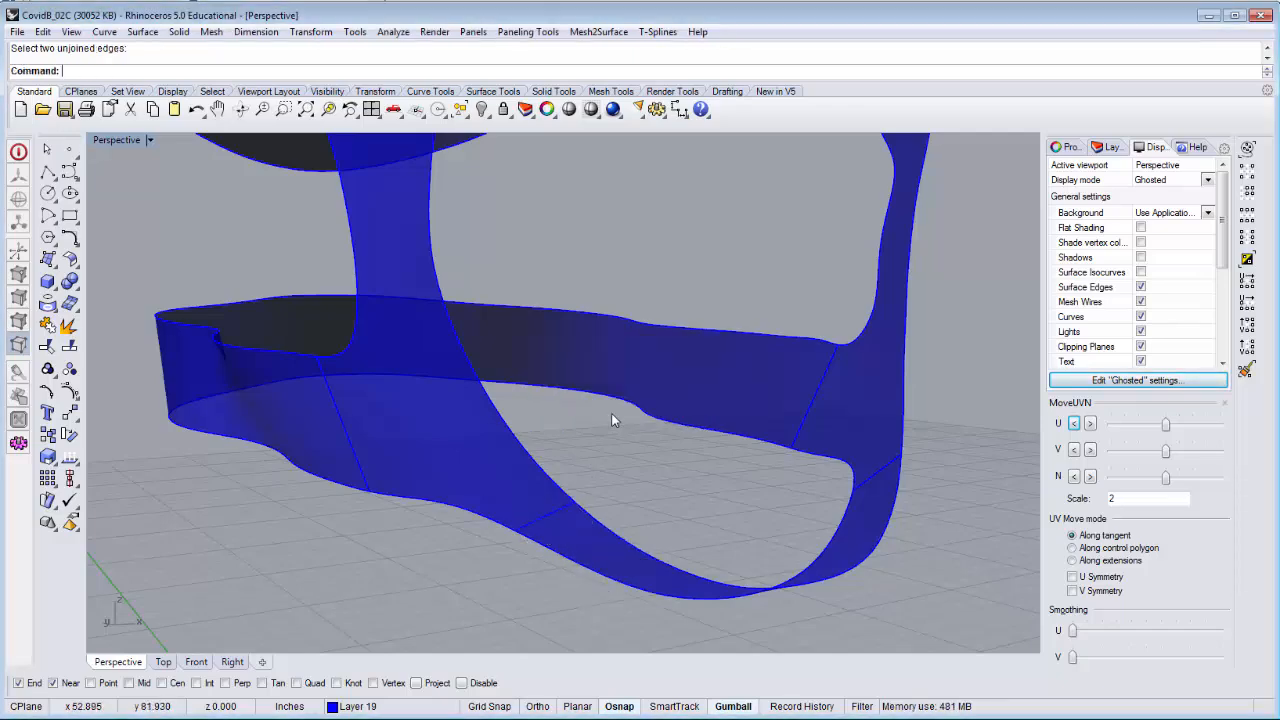
# Select the whole strap polysurface, check the chin strap connections from the front and side, and bring back the layer list.
pyautogui.click(484, 467)
pyautogui.moveTo(566, 527); pyautogui.dragTo(470, 536, button='right')
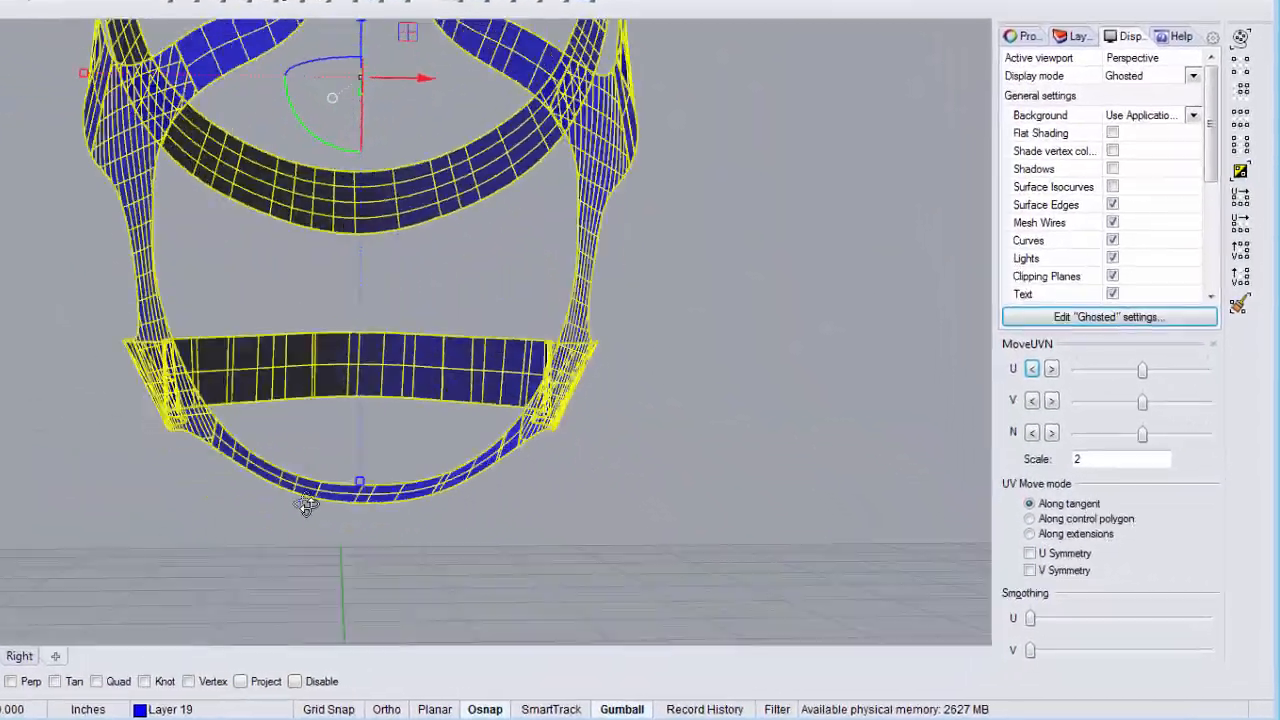
pyautogui.moveTo(307, 505)
pyautogui.mouseDown(button='right')
pyautogui.moveTo(208, 563)
pyautogui.moveTo(291, 470)
pyautogui.moveTo(300, 486)
pyautogui.mouseUp(button='right')
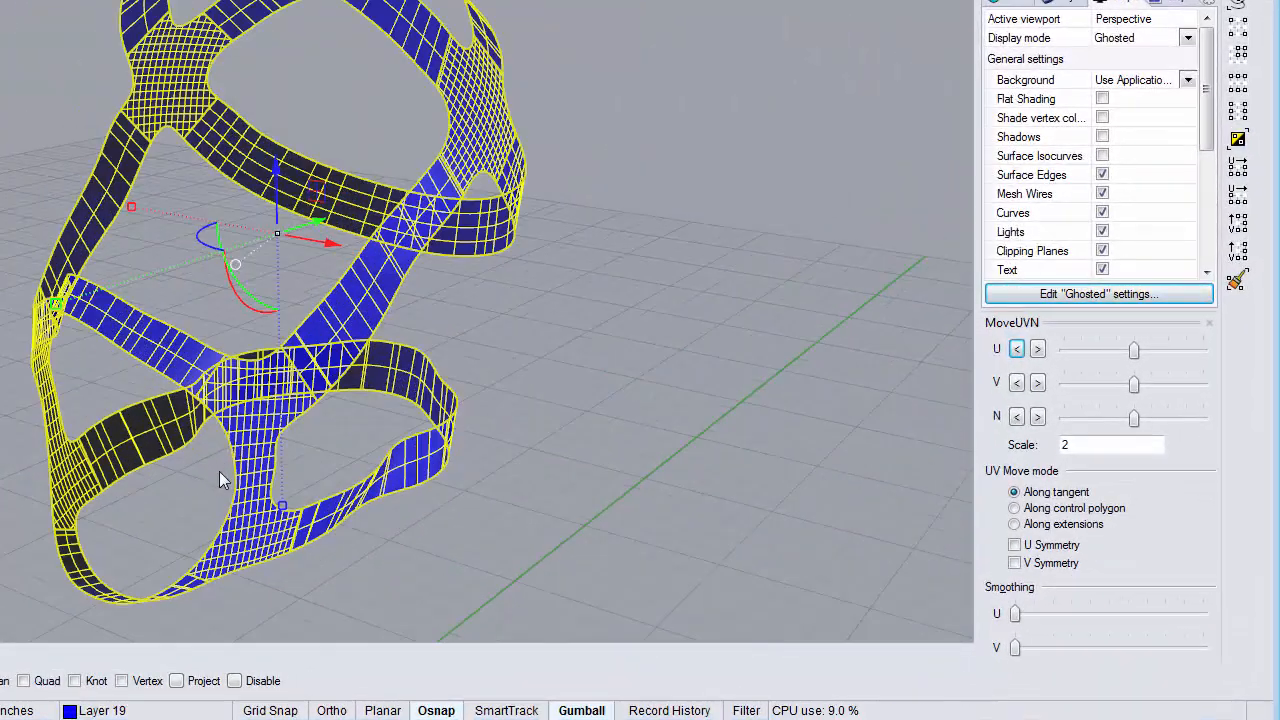
pyautogui.scroll(-2, 221, 480)
pyautogui.click(1206, 272)
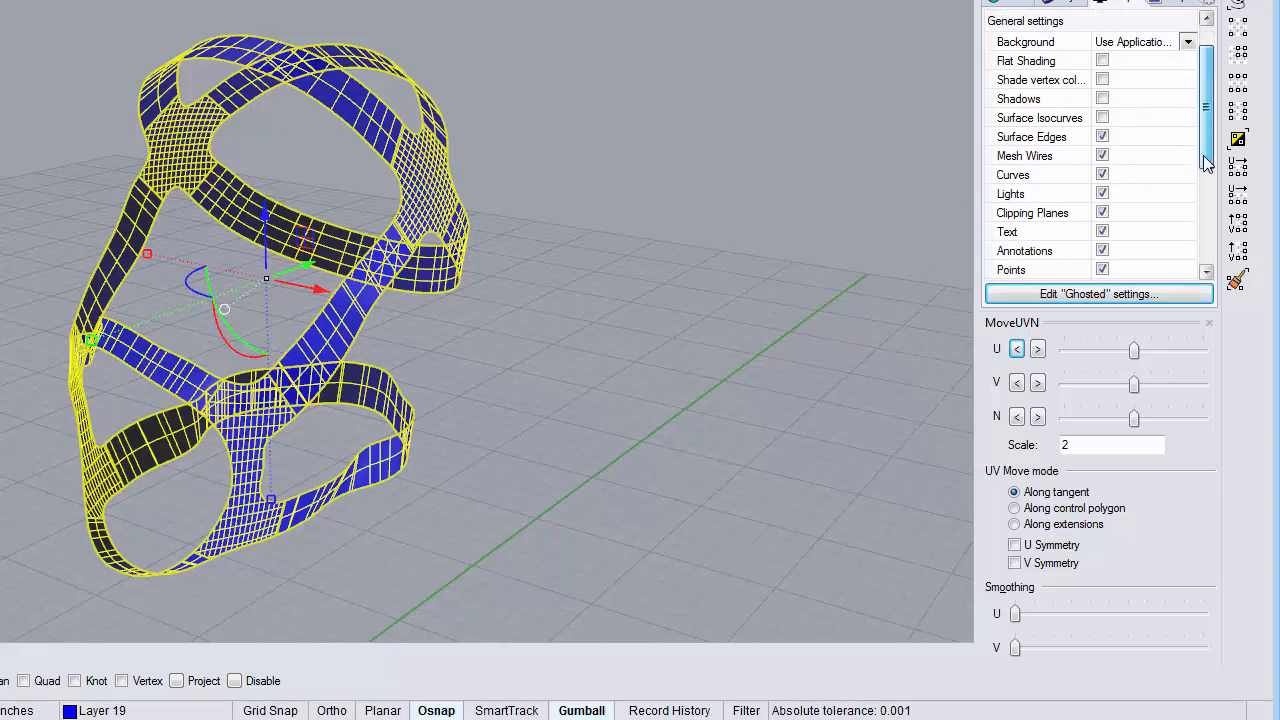
pyautogui.click(1068, 5)
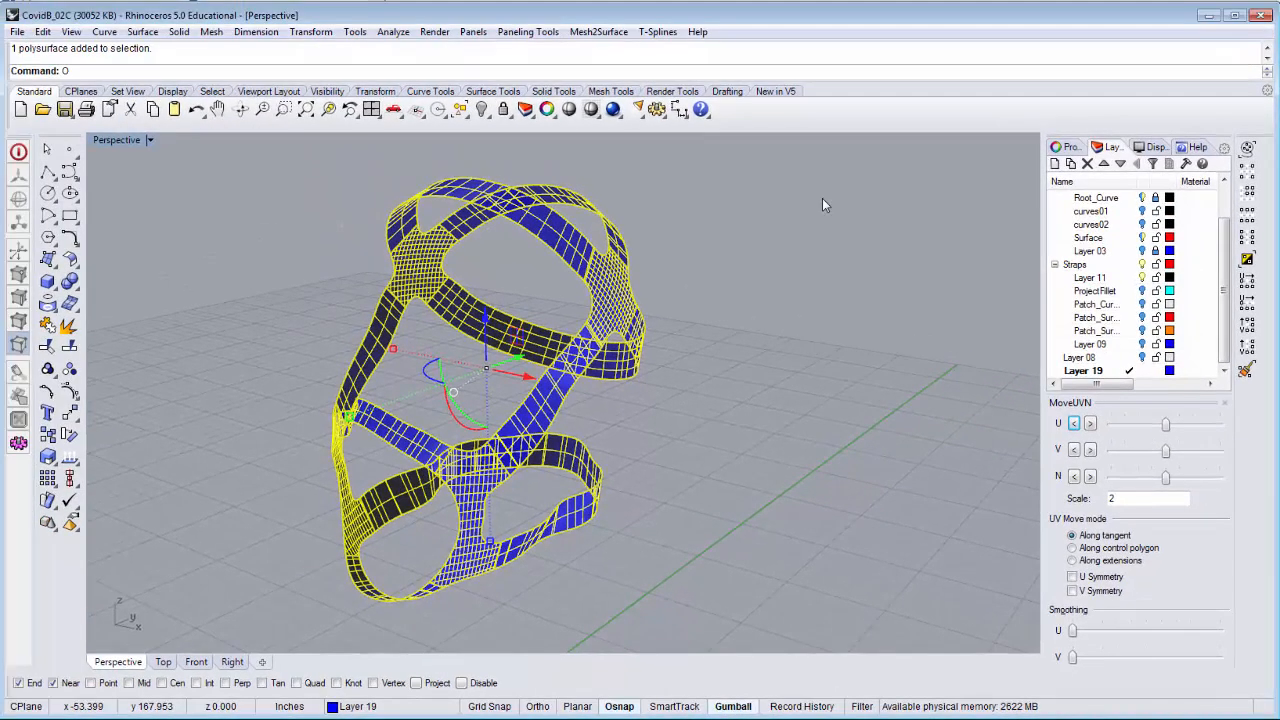
# Offset the joined strap polysurface outward by 0.25 using OffsetSrf with Solid and DeleteInput set to Yes.
pyautogui.write('ffset')
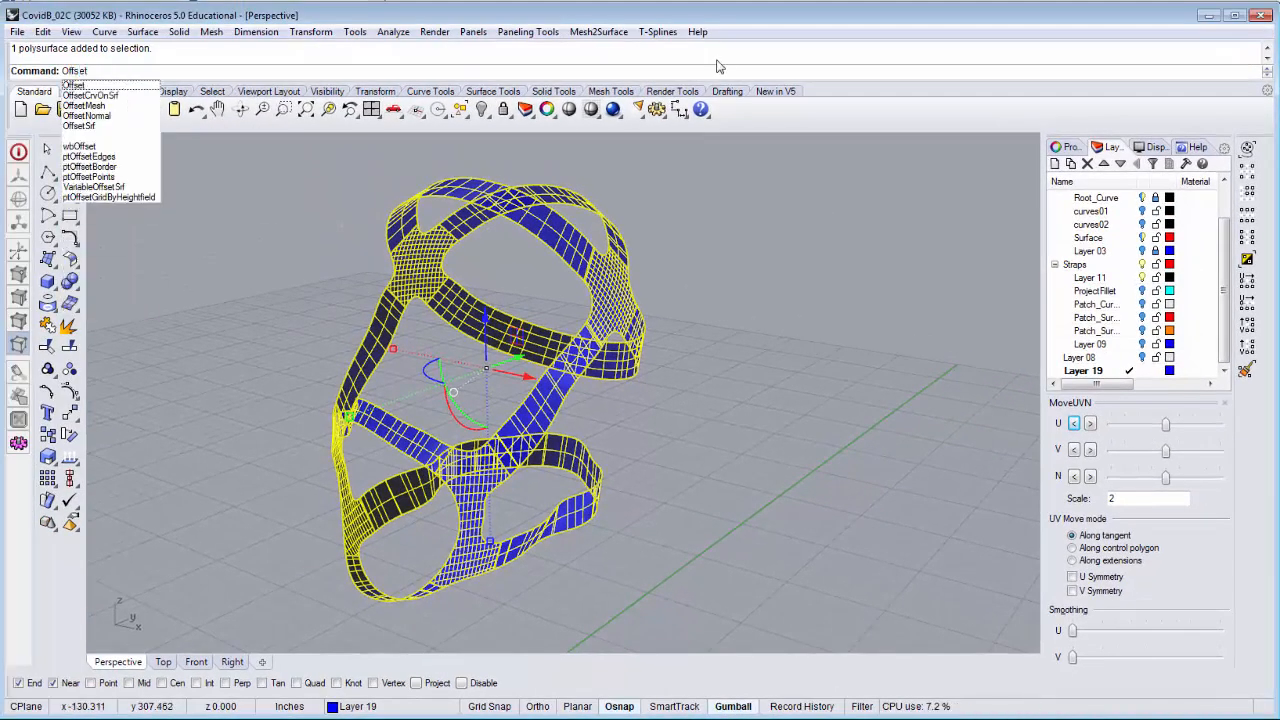
pyautogui.click(88, 127)
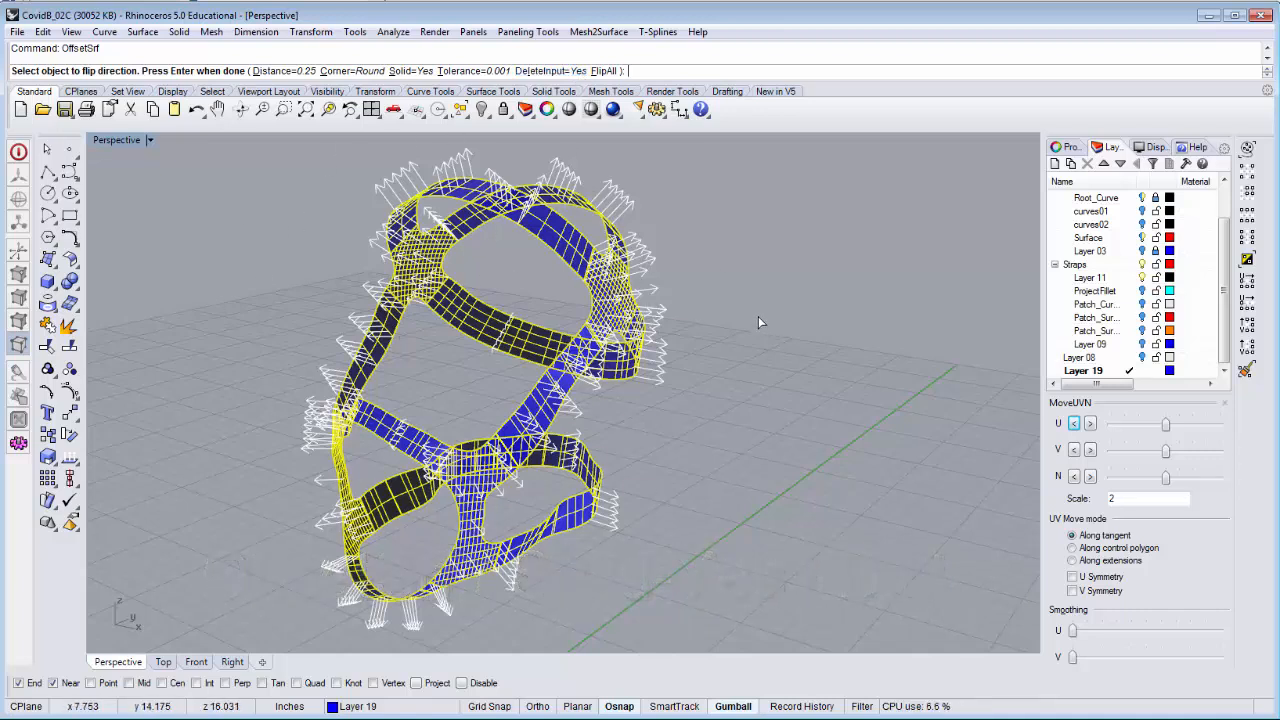
pyautogui.press('Return')
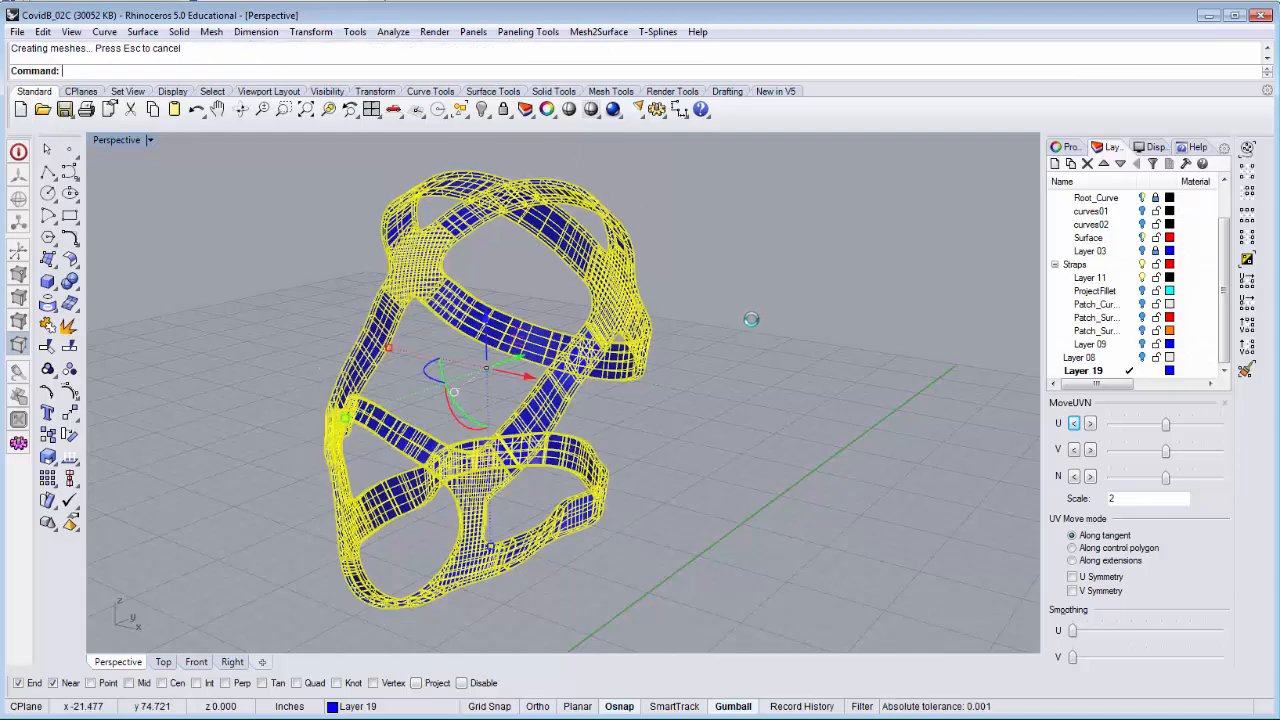
pyautogui.moveTo(677, 468); pyautogui.dragTo(586, 476, button='right')
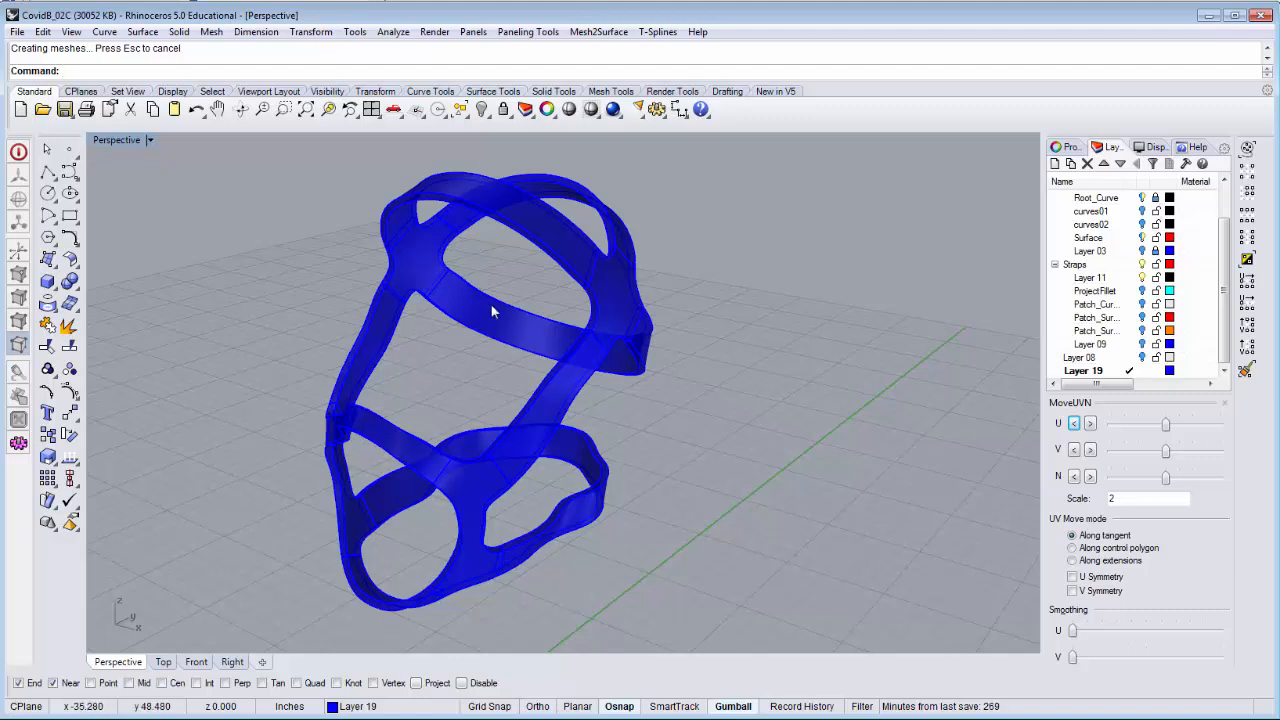
# Run a Zebra surface analysis on the thickened straps, examine the stripe flow across the seams, and close the analysis options.
pyautogui.click(393, 31)
pyautogui.moveTo(416, 86)
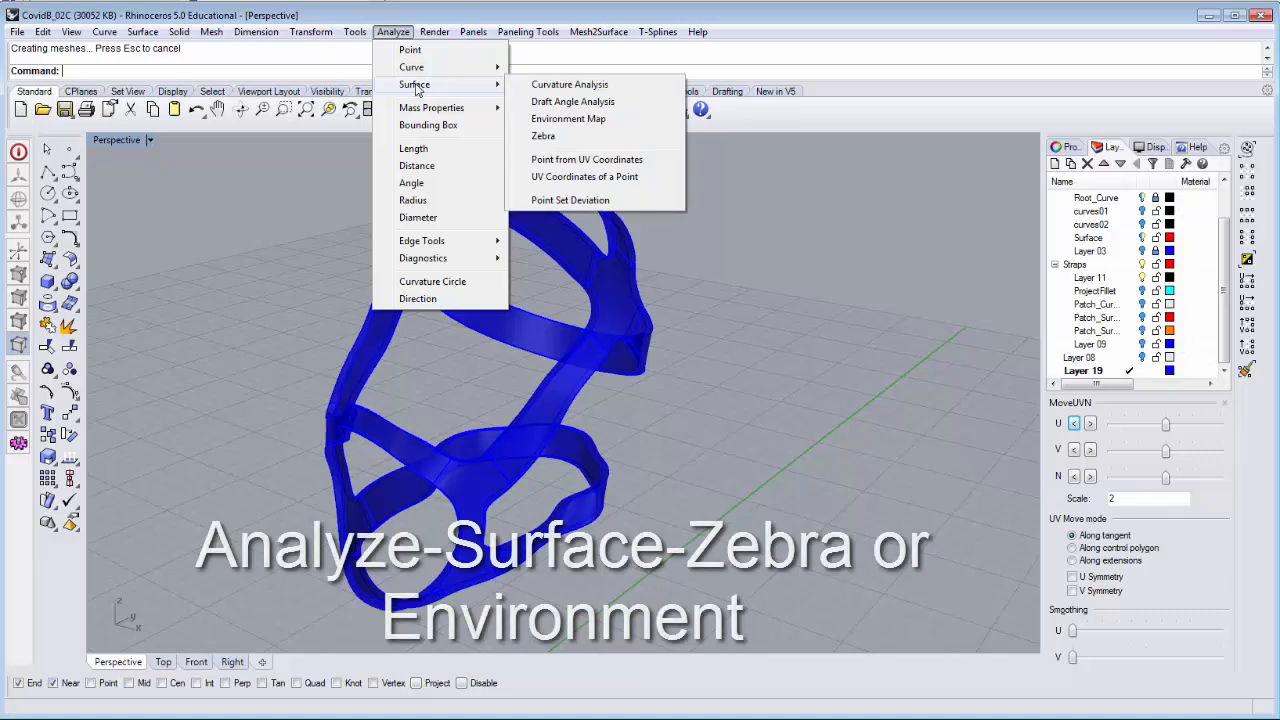
pyautogui.click(583, 140)
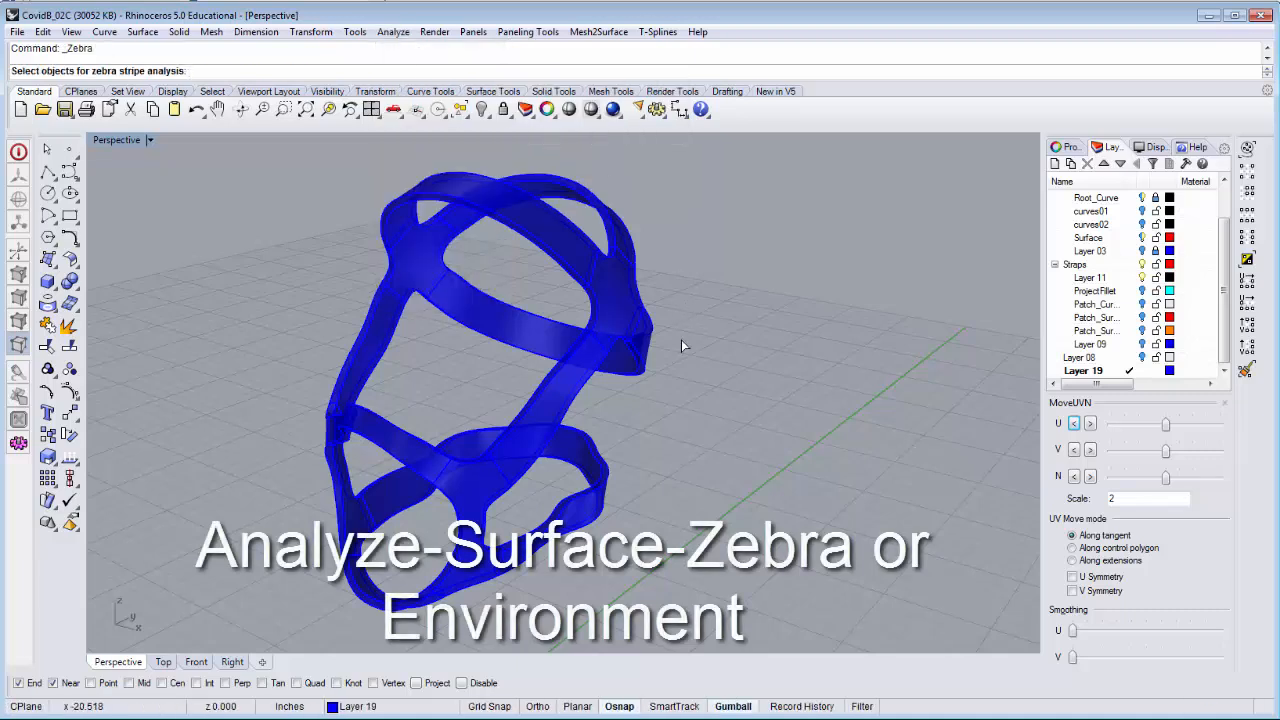
pyautogui.click(625, 314)
pyautogui.press('Return')
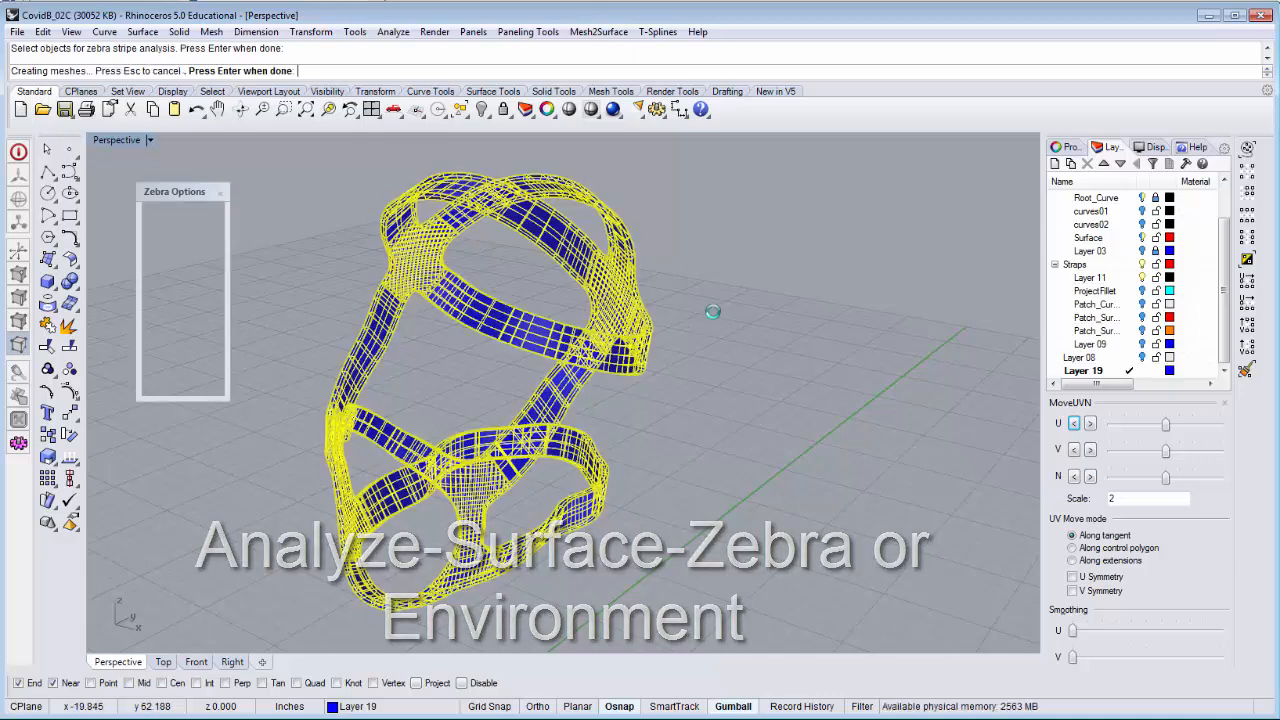
pyautogui.moveTo(647, 412)
pyautogui.mouseDown(button='right')
pyautogui.moveTo(586, 371)
pyautogui.moveTo(443, 394)
pyautogui.moveTo(486, 371)
pyautogui.moveTo(580, 363)
pyautogui.moveTo(966, 363)
pyautogui.moveTo(640, 391)
pyautogui.moveTo(620, 297)
pyautogui.moveTo(623, 331)
pyautogui.moveTo(740, 403)
pyautogui.moveTo(991, 374)
pyautogui.moveTo(980, 401)
pyautogui.moveTo(794, 410)
pyautogui.moveTo(613, 398)
pyautogui.moveTo(654, 400)
pyautogui.mouseUp(button='right')
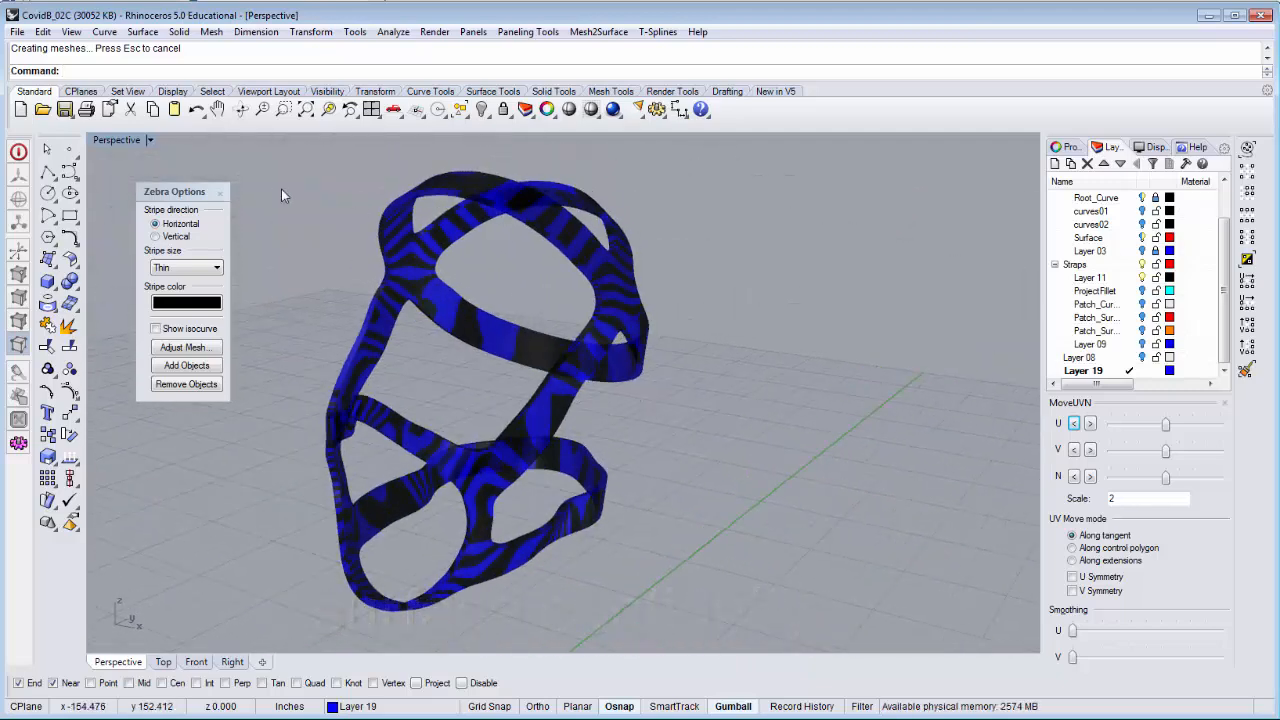
pyautogui.click(220, 195)
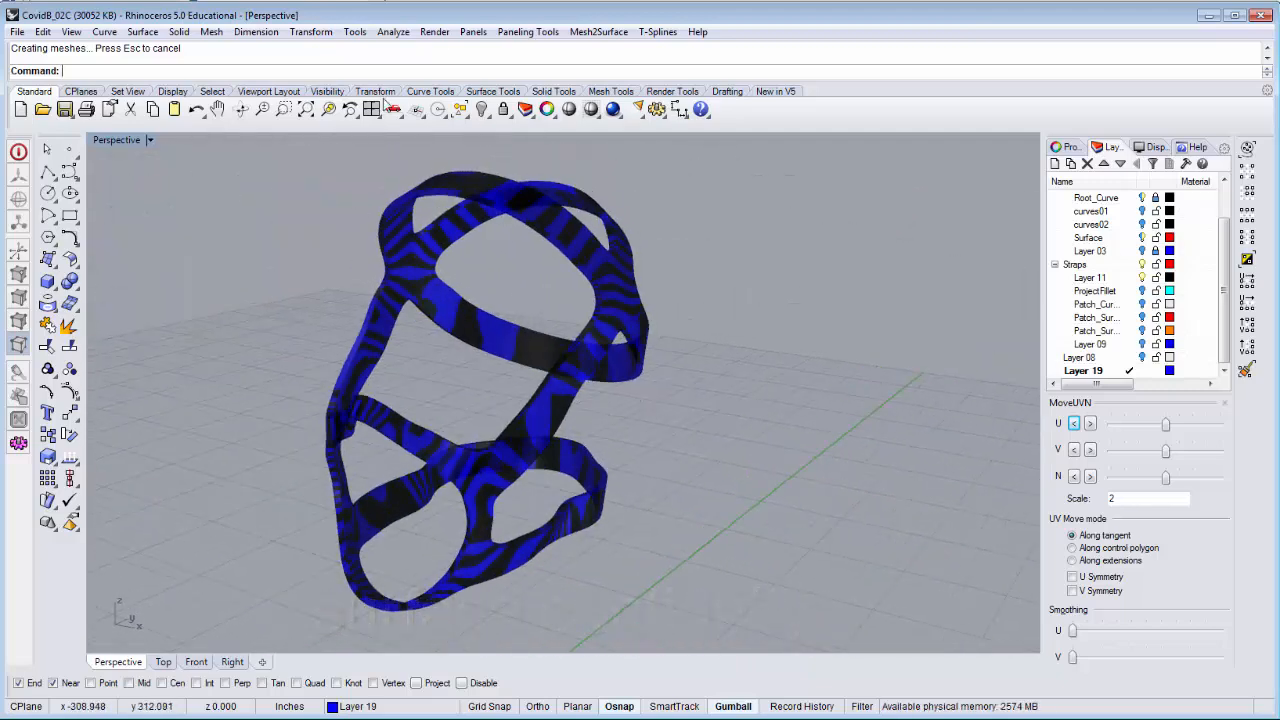
# Run an Environment Map surface analysis on the thickened strap solid.
pyautogui.click(393, 31)
pyautogui.moveTo(476, 86)
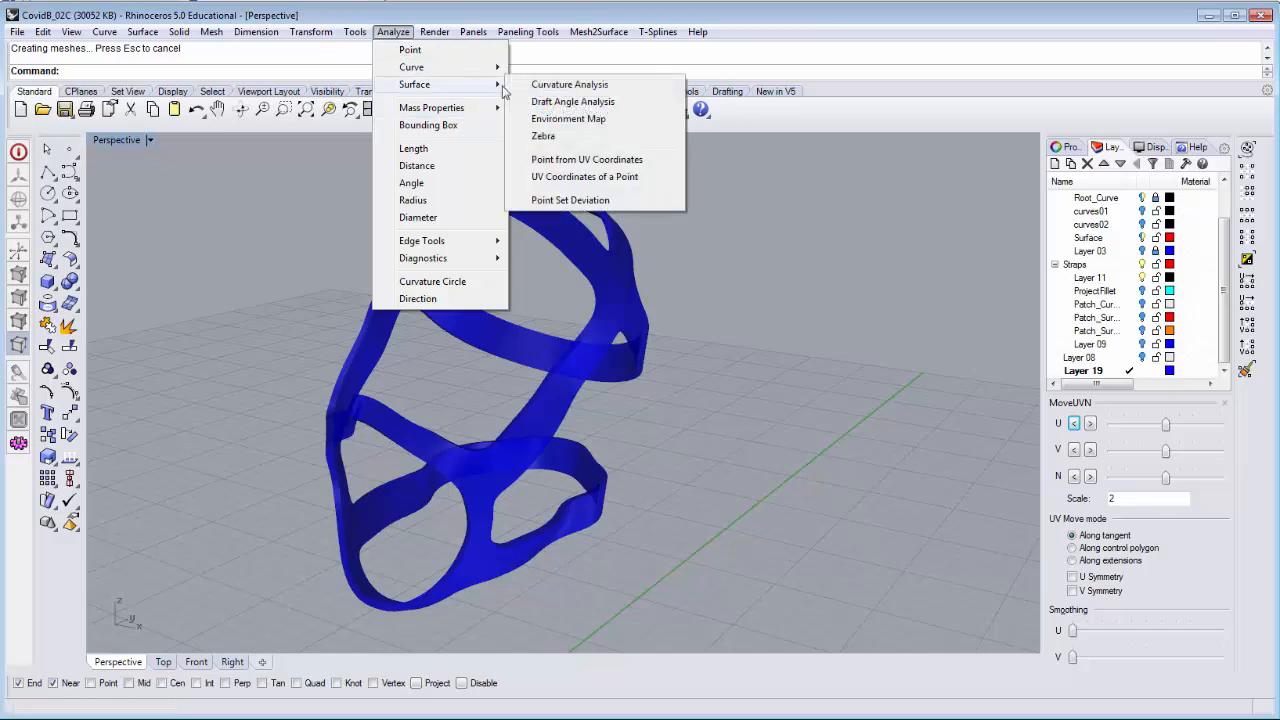
pyautogui.click(568, 119)
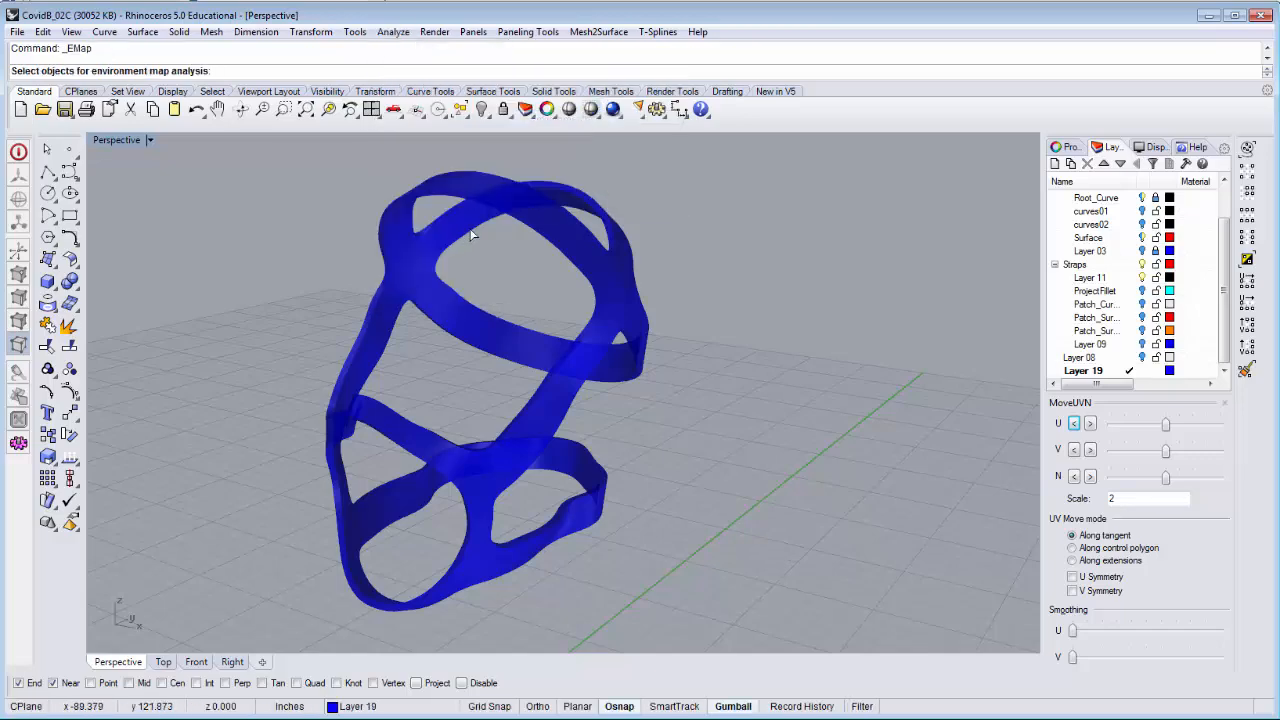
pyautogui.click(438, 245)
pyautogui.press('Return')
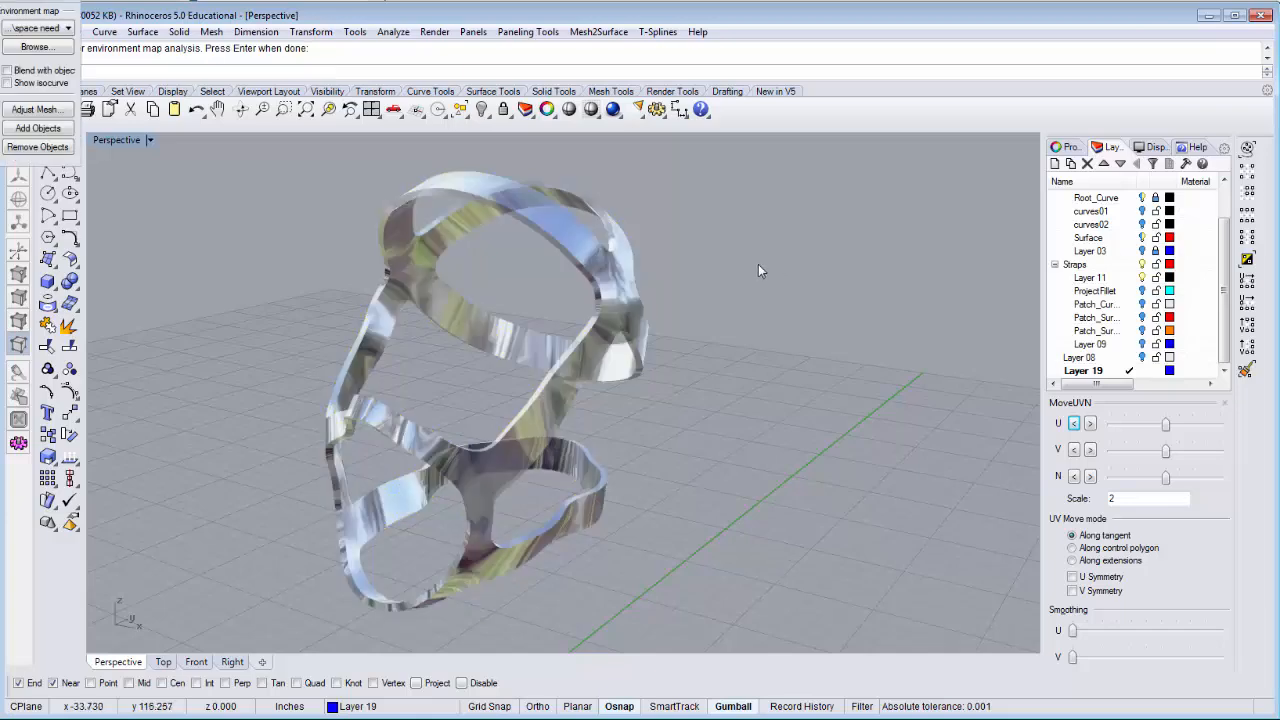
# Preview the sunroom 2 reflection image on the straps, and switch the environment map to brushed_silver.
pyautogui.click(47, 29)
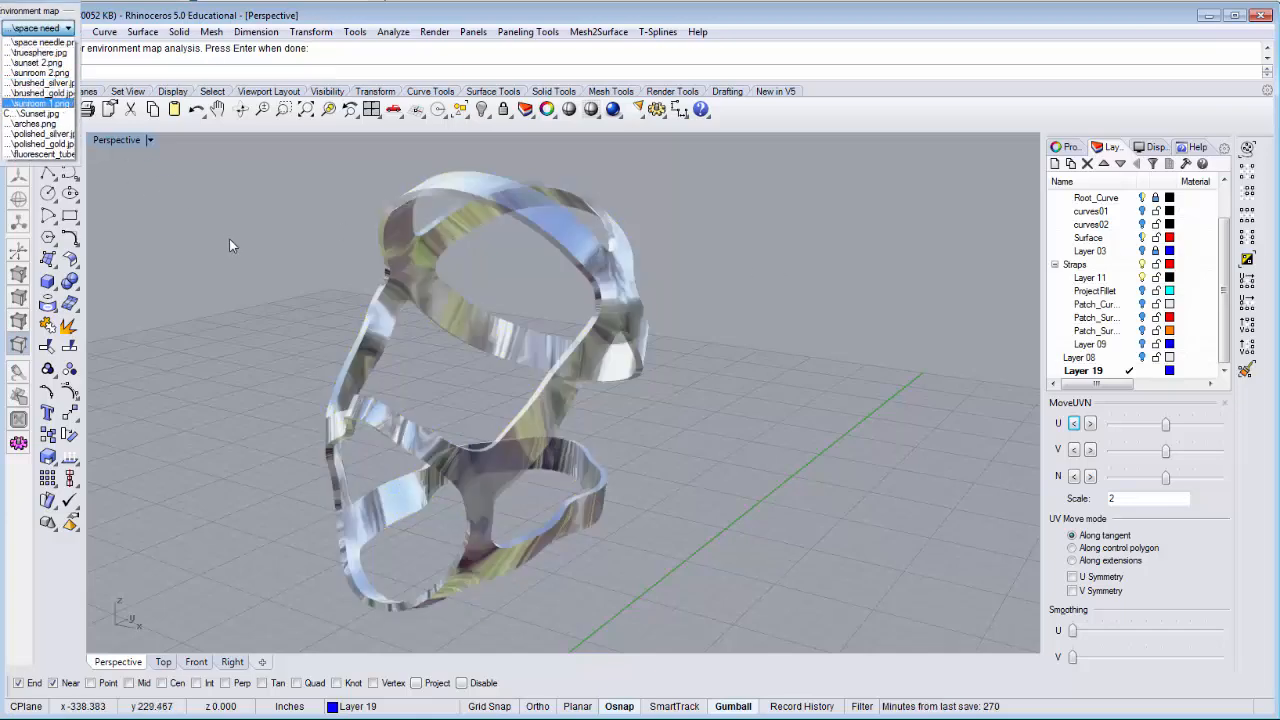
pyautogui.click(48, 72)
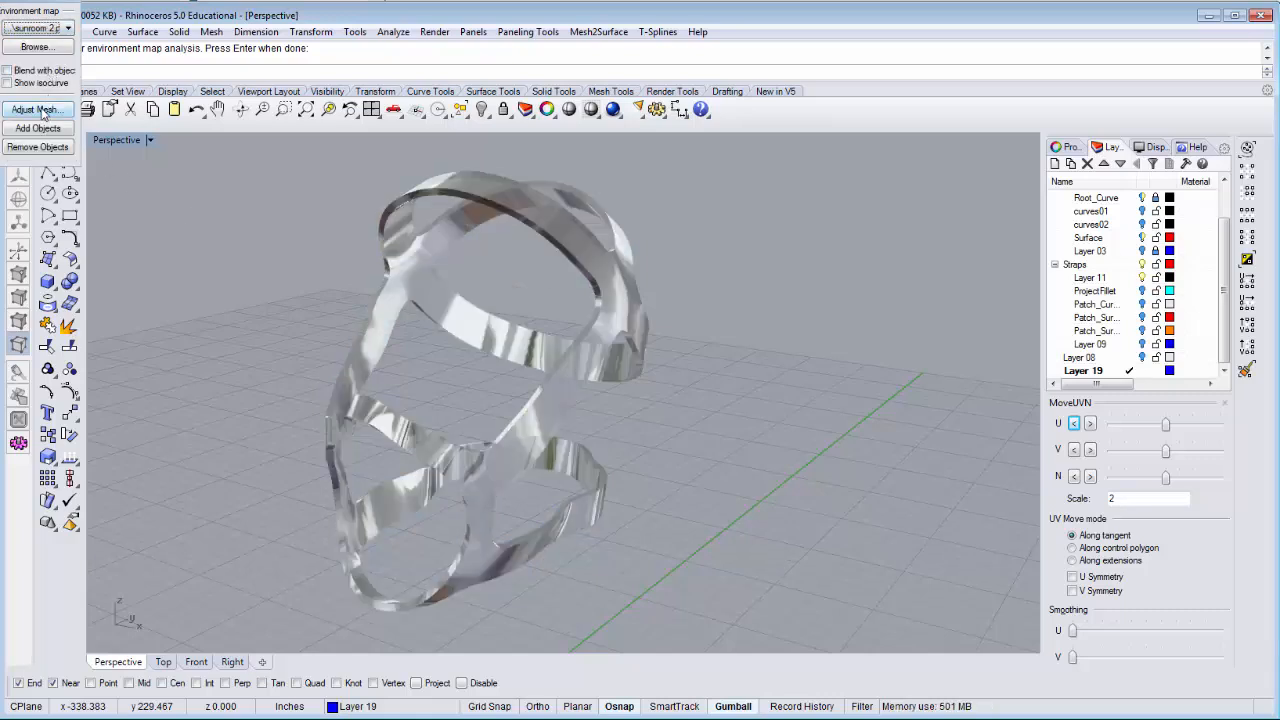
pyautogui.click(47, 29)
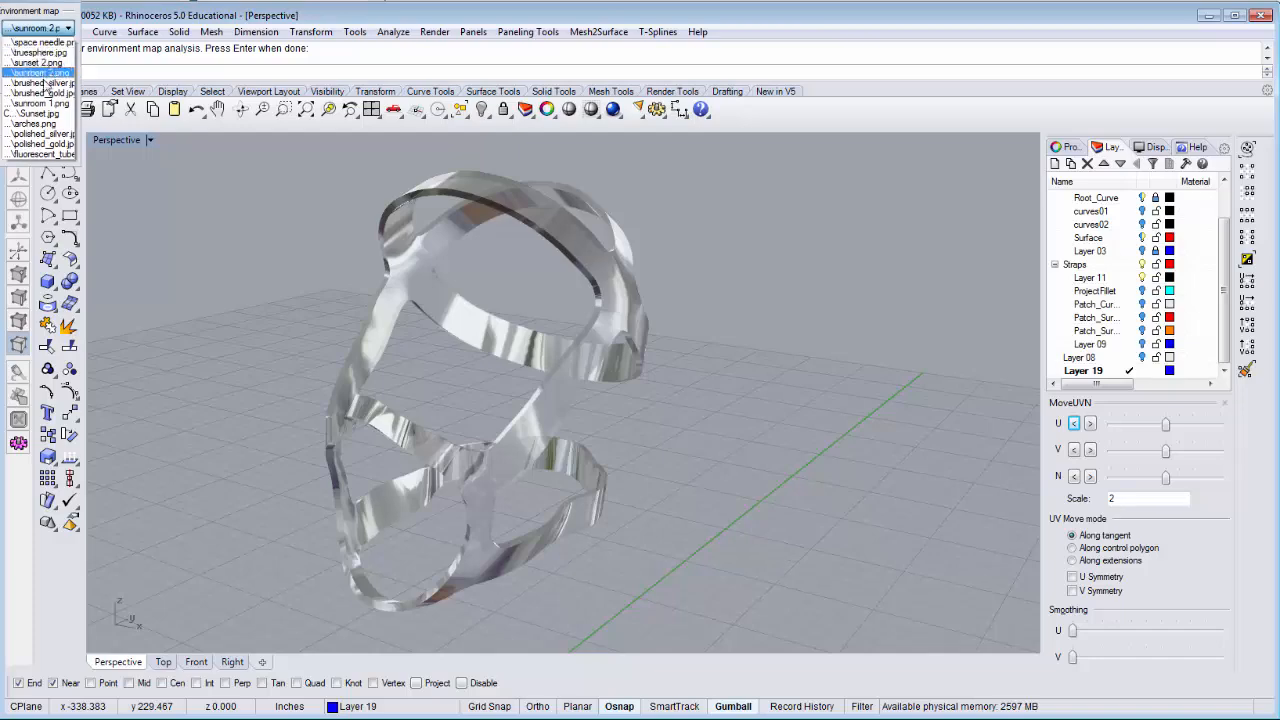
pyautogui.click(44, 83)
pyautogui.moveTo(277, 311)
pyautogui.mouseDown(button='right')
pyautogui.moveTo(535, 270)
pyautogui.moveTo(410, 343)
pyautogui.moveTo(337, 329)
pyautogui.moveTo(255, 243)
pyautogui.moveTo(171, 220)
pyautogui.moveTo(120, 282)
pyautogui.moveTo(134, 320)
pyautogui.moveTo(183, 342)
pyautogui.moveTo(271, 349)
pyautogui.moveTo(457, 303)
pyautogui.moveTo(420, 289)
pyautogui.moveTo(286, 317)
pyautogui.mouseUp(button='right')
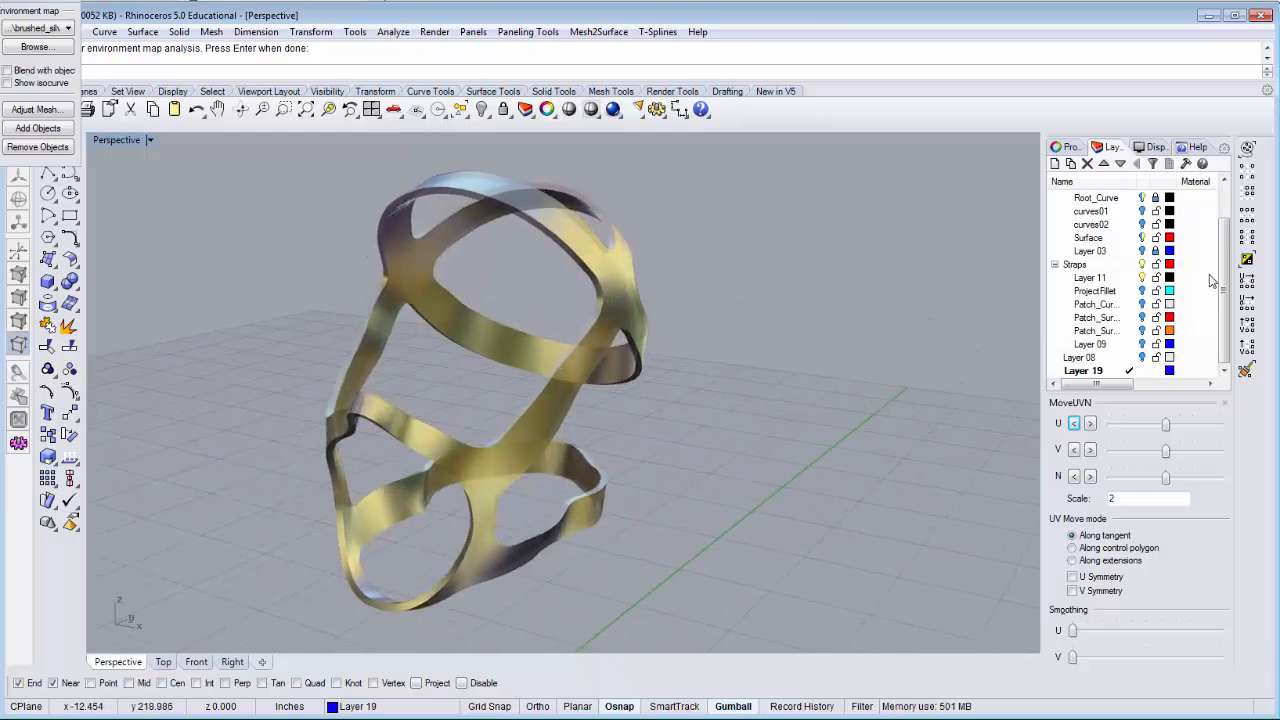
# Turn on the head layer and inspect how the straps fit around the head from the side.
pyautogui.moveTo(1226, 287); pyautogui.dragTo(1226, 245)
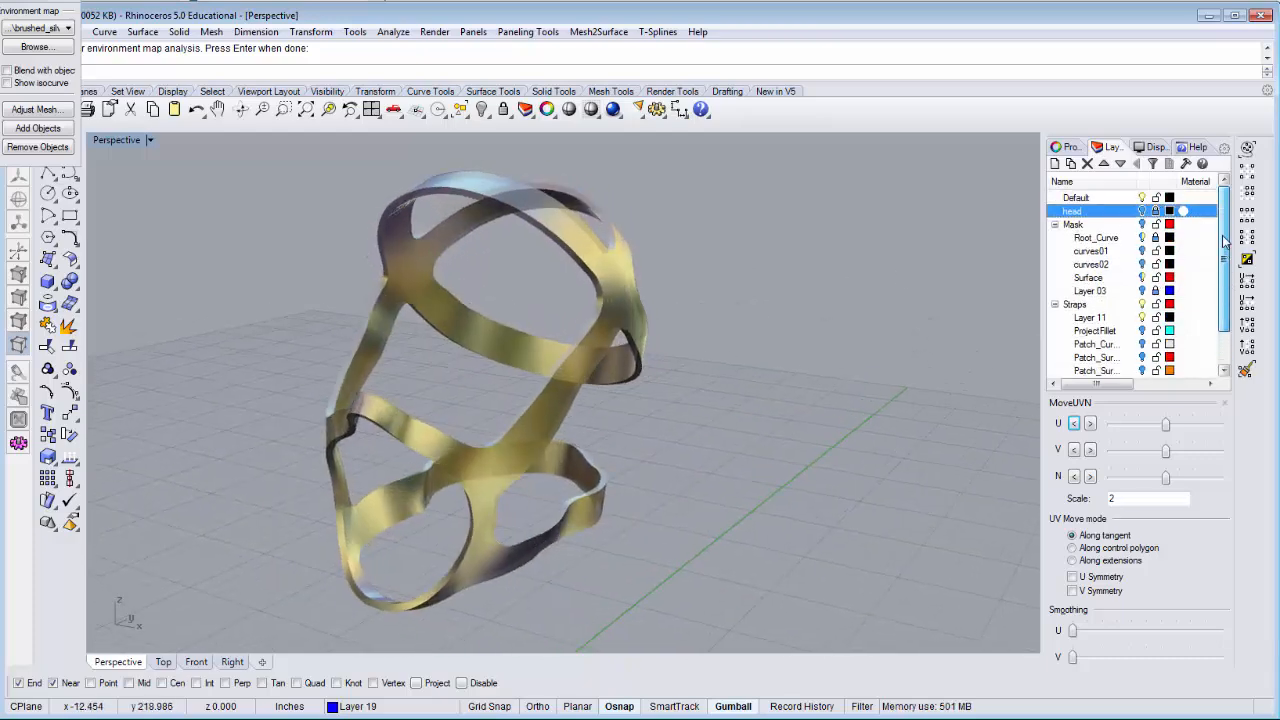
pyautogui.click(1142, 211)
pyautogui.moveTo(760, 402); pyautogui.dragTo(673, 377, button='right')
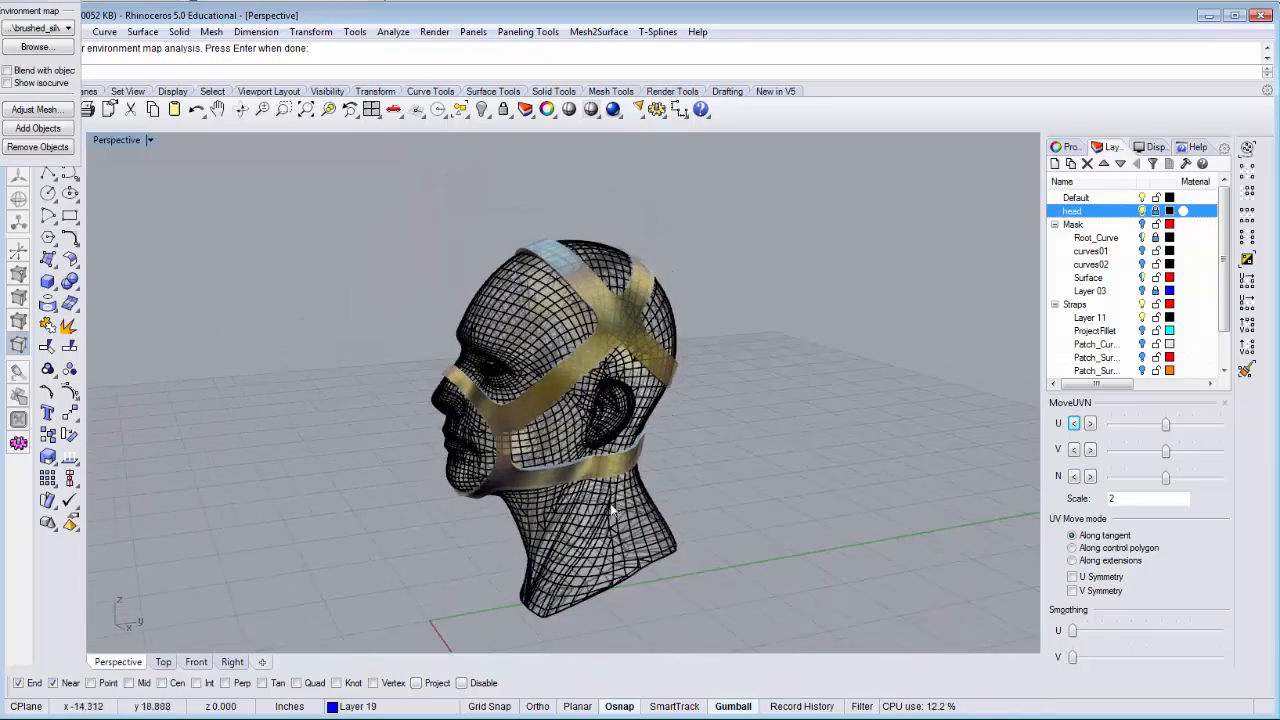
pyautogui.scroll(3, 610, 503)
pyautogui.scroll(-2, 603, 487)
pyautogui.moveTo(595, 480); pyautogui.dragTo(1010, 380, button='right')
# Compare the head and straps with Surface Edges hidden and shown in the Ghosted display settings.
pyautogui.click(1156, 148)
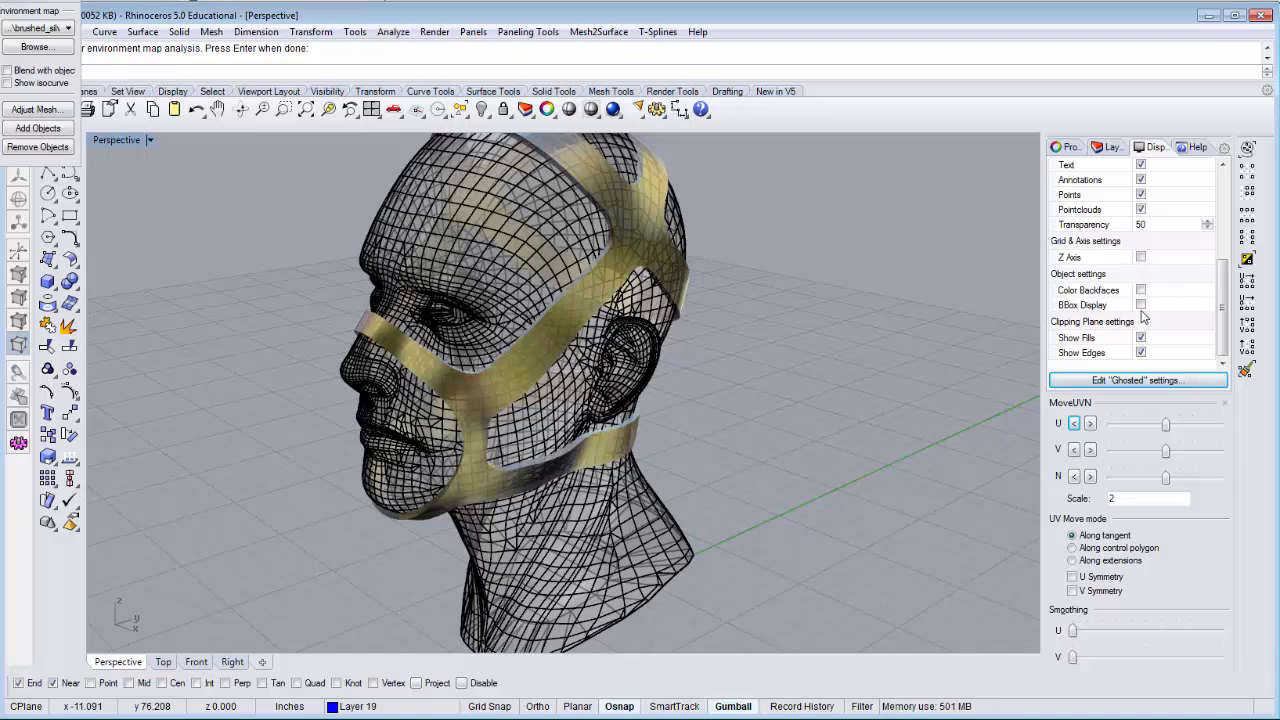
pyautogui.scroll(5, 1224, 300)
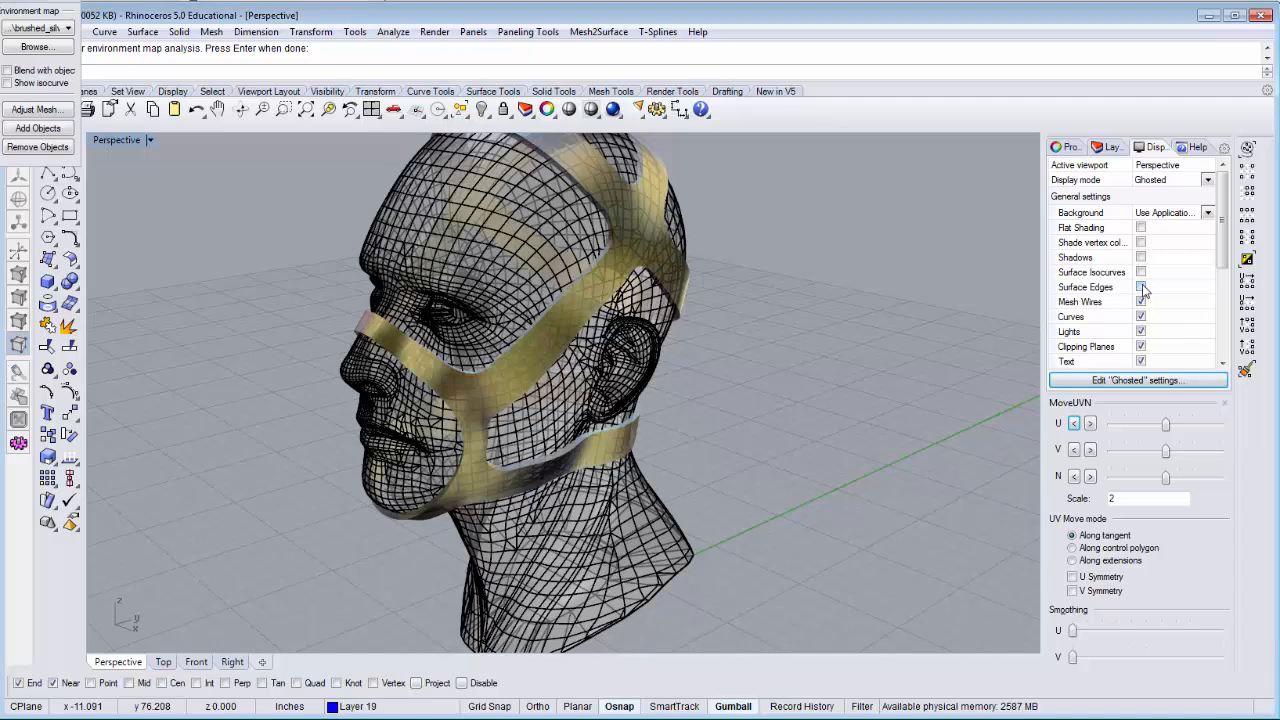
pyautogui.click(1143, 288)
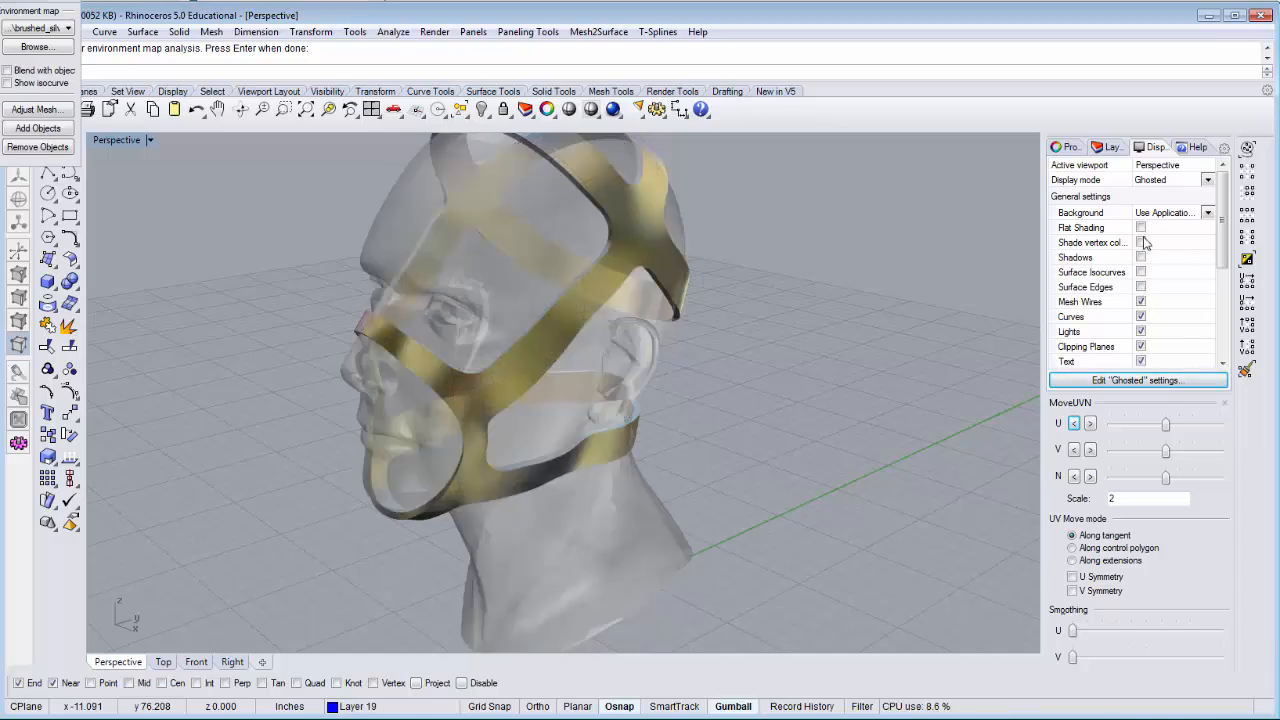
pyautogui.click(1141, 287)
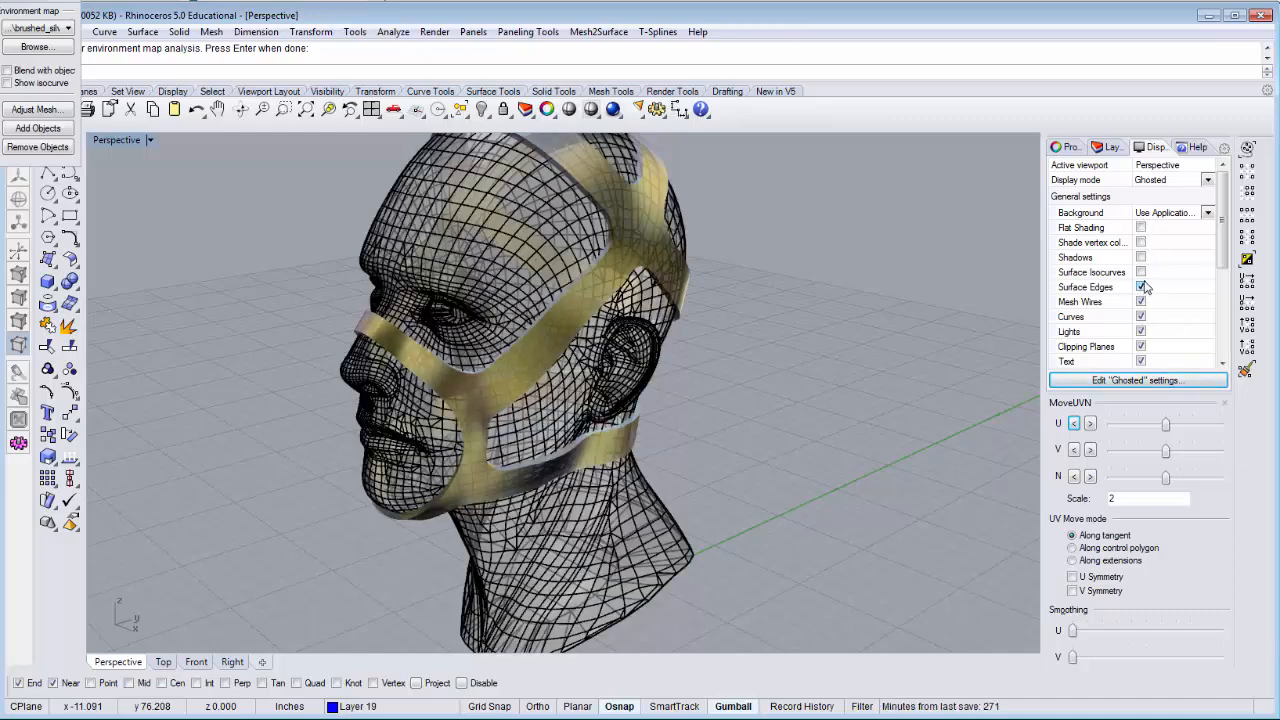
pyautogui.scroll(-2, 729, 340)
pyautogui.moveTo(718, 329)
pyautogui.mouseDown(button='right')
pyautogui.moveTo(956, 296)
pyautogui.moveTo(714, 300)
pyautogui.moveTo(640, 194)
pyautogui.mouseUp(button='right')
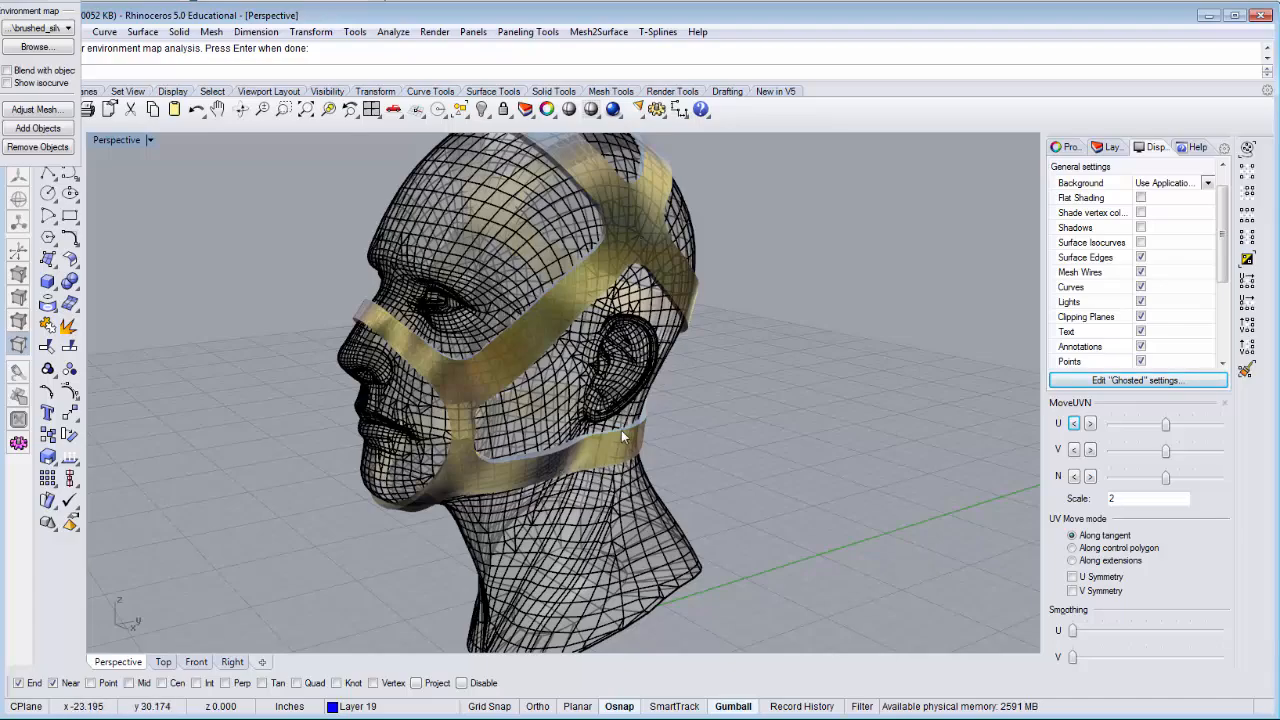
pyautogui.moveTo(746, 325)
pyautogui.mouseDown(button='right')
pyautogui.moveTo(767, 401)
pyautogui.moveTo(729, 354)
pyautogui.moveTo(735, 340)
pyautogui.mouseUp(button='right')
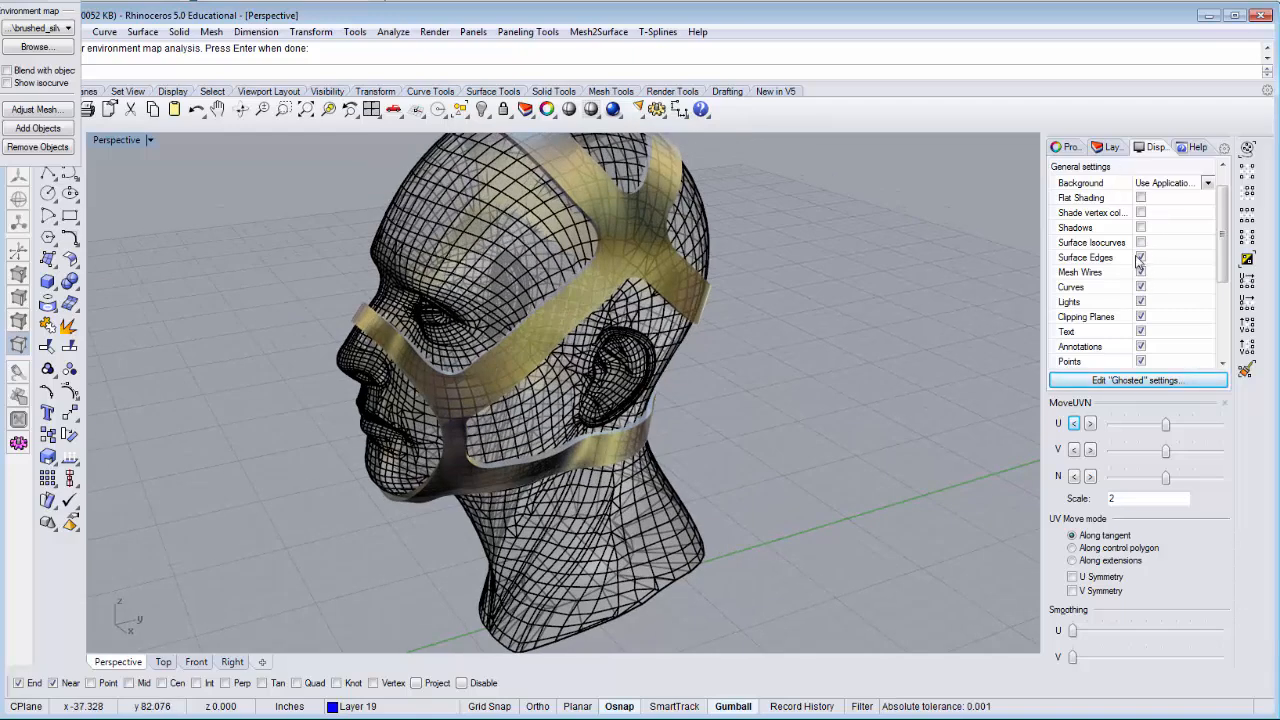
# Turn off Surface Edges in the Ghosted display mode and review the straps on the head from several angles.
pyautogui.moveTo(1222, 280); pyautogui.dragTo(1223, 278)
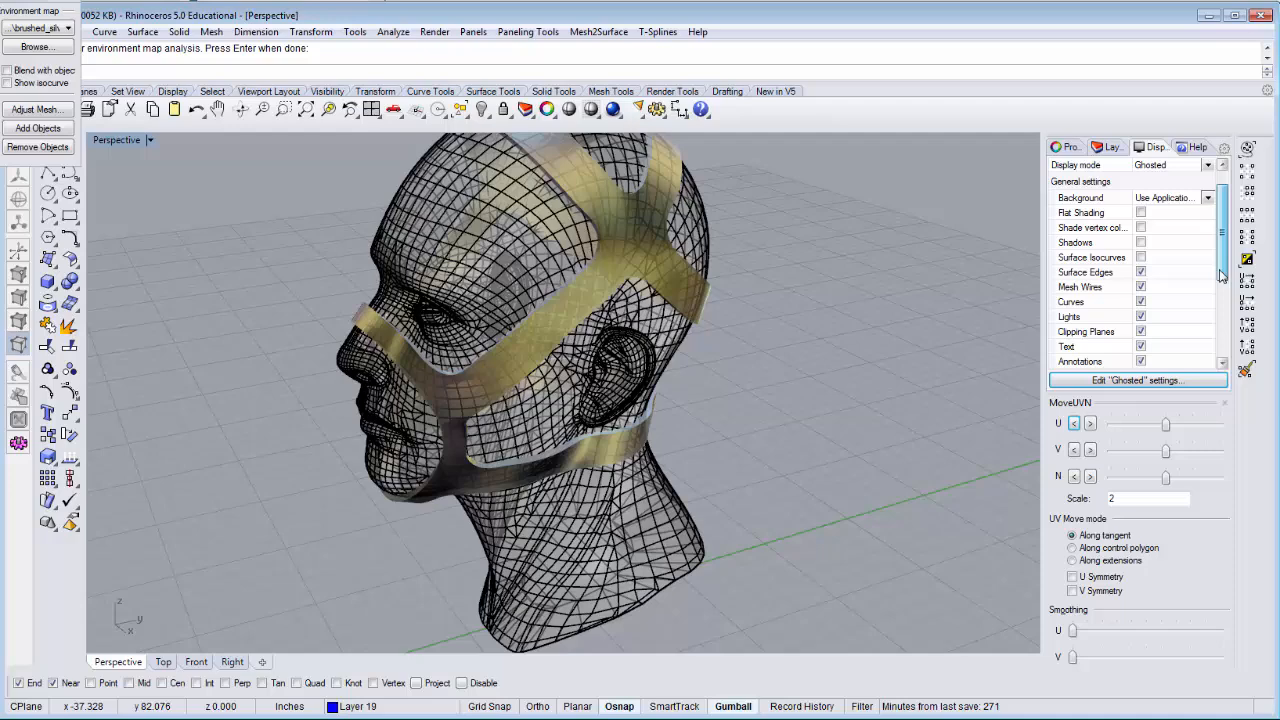
pyautogui.click(1141, 272)
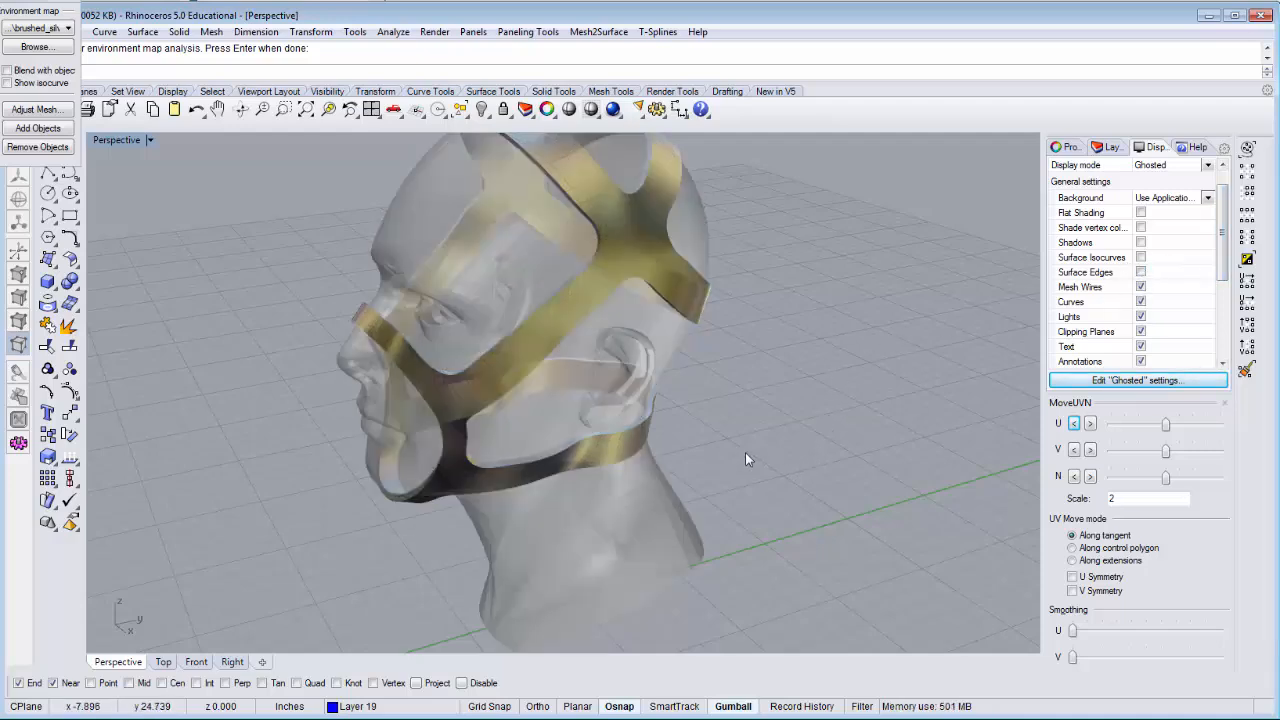
pyautogui.moveTo(718, 425); pyautogui.dragTo(728, 362, button='right')
pyautogui.moveTo(690, 238); pyautogui.dragTo(723, 289, button='right')
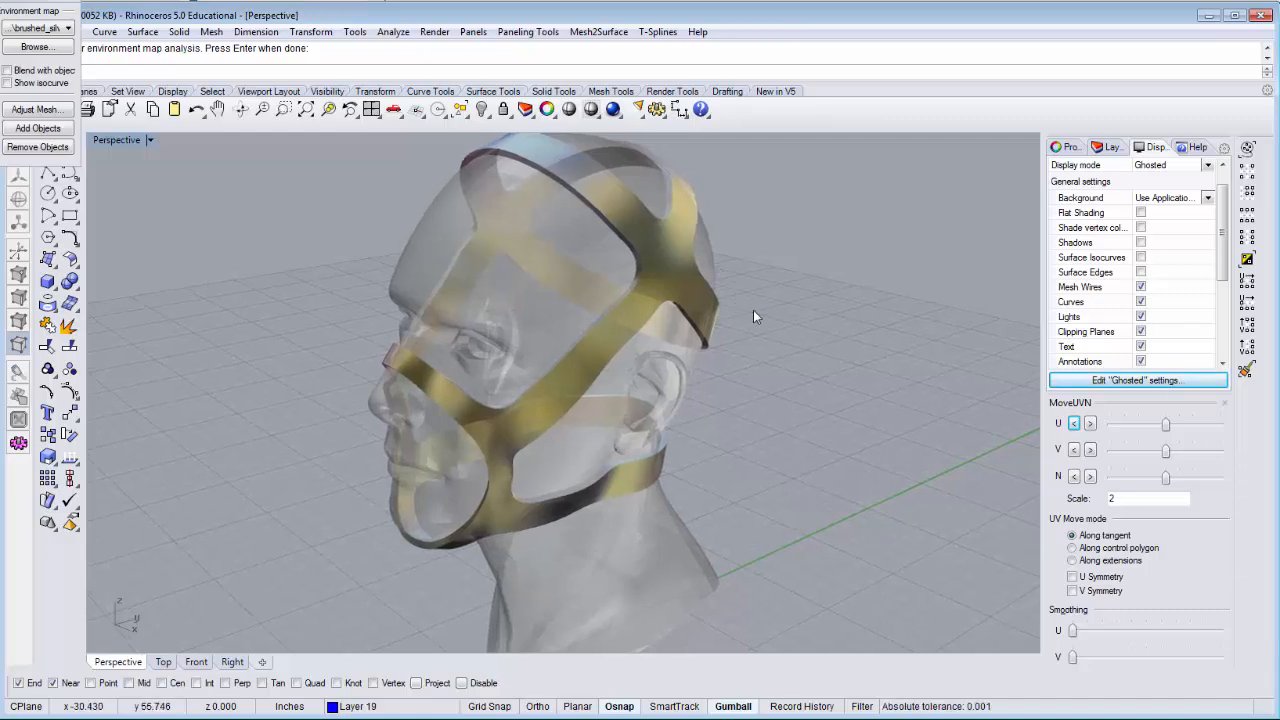